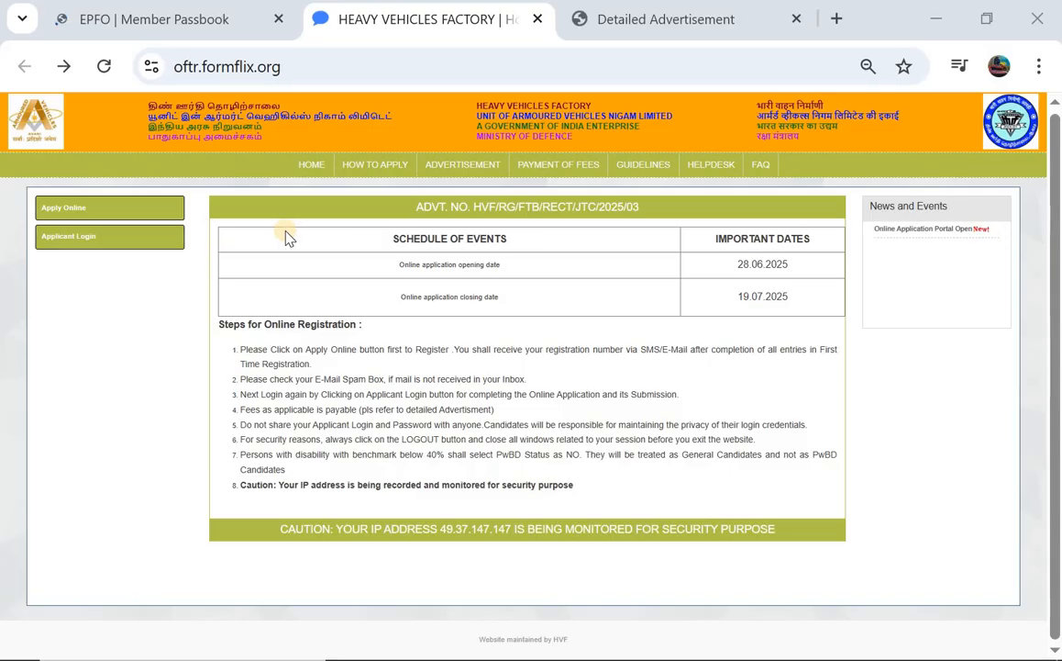
Show the Detailed Advertisement PDF for HVF/RG/FTB/RECT/JTC/2025/03 at page 1 of 22
left_click(631, 22)
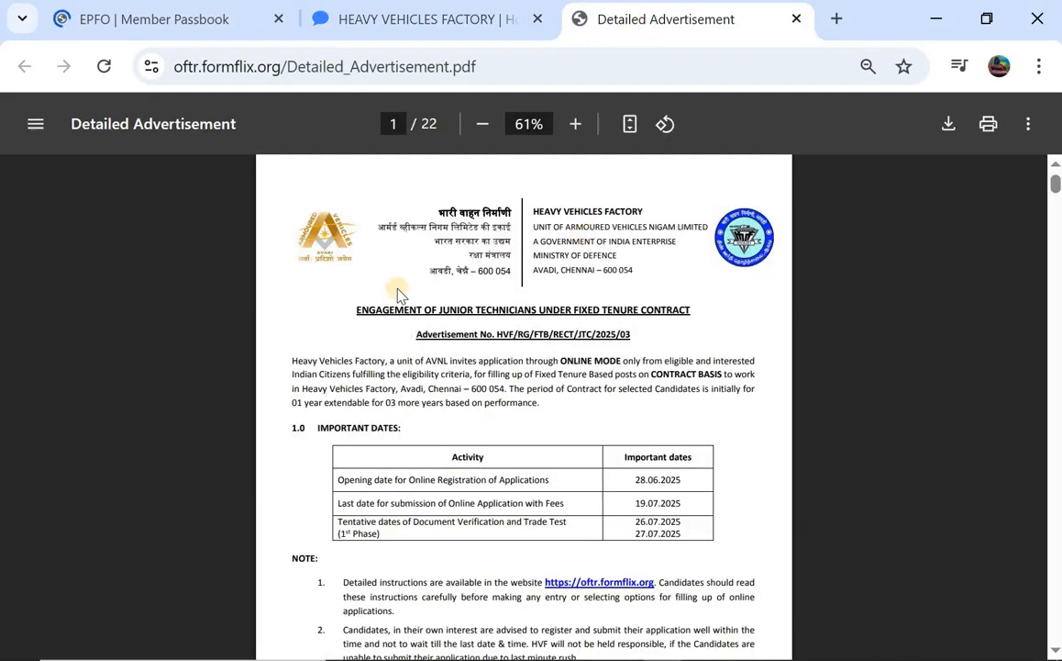
Scroll past page 1's important dates and notes to the 2.0 Details of Posts table on page 2
scroll(385, 321, "down", 1)
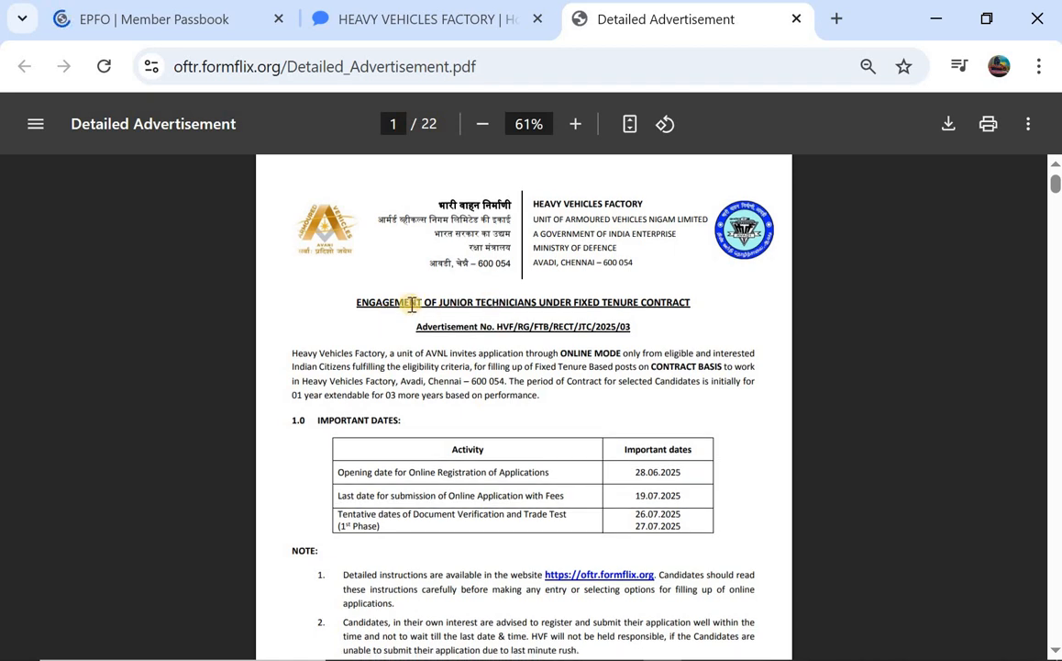
scroll(412, 305, "down", 1)
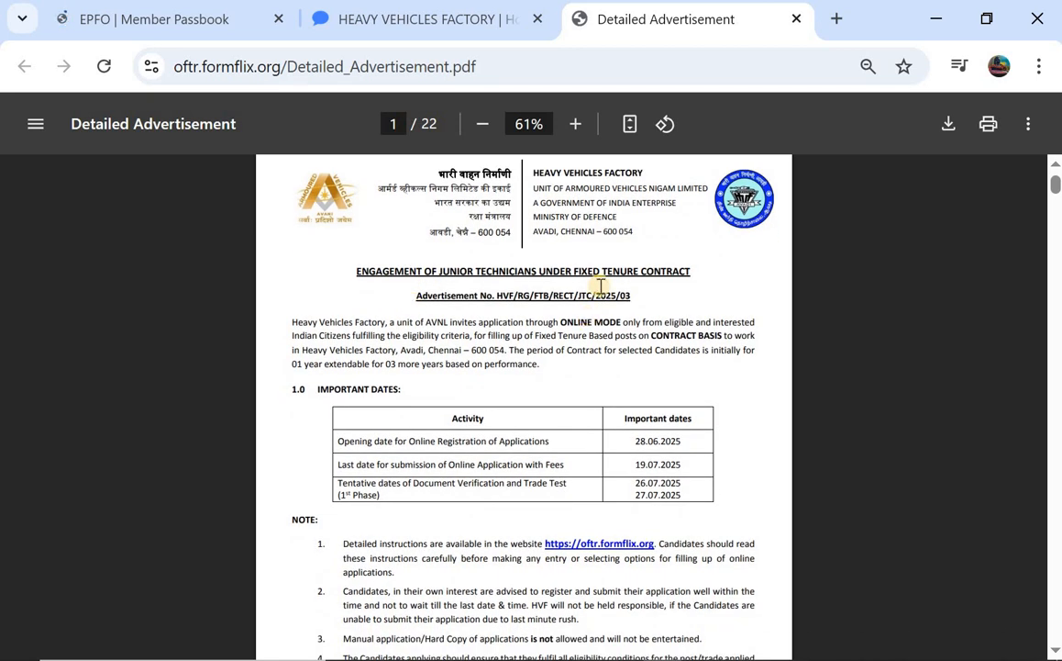
scroll(543, 258, "down", 2)
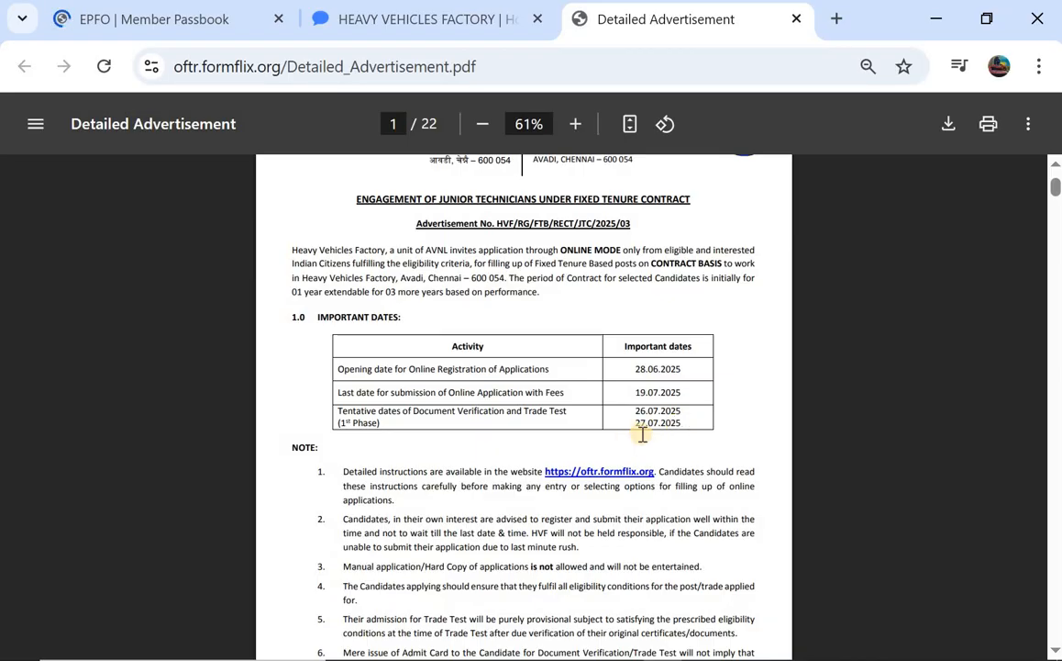
scroll(465, 443, "down", 1)
scroll(445, 386, "down", 5)
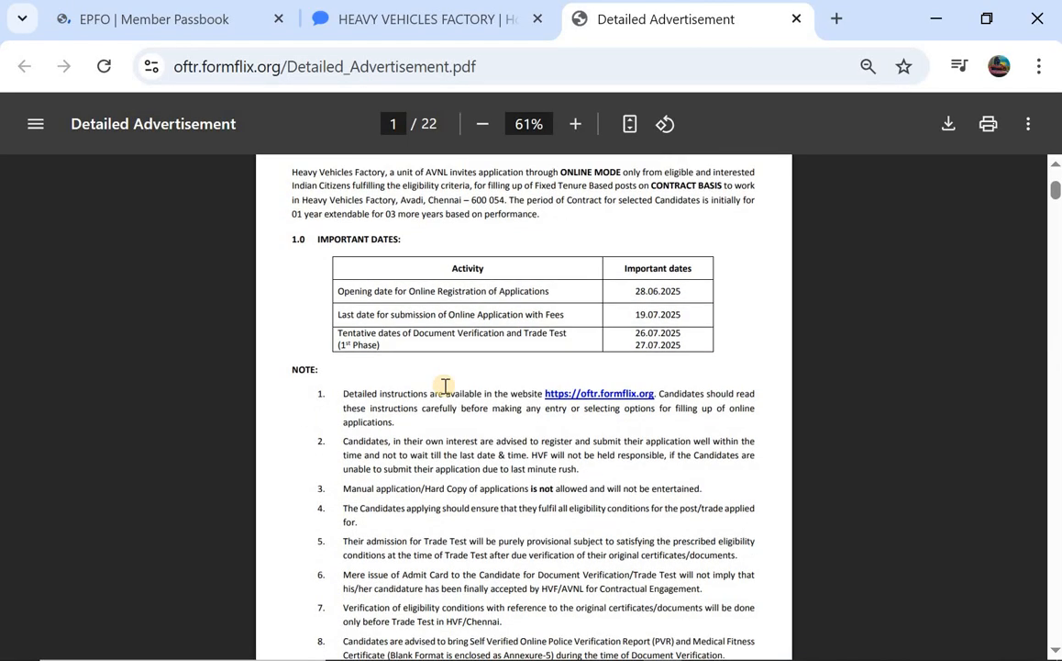
scroll(445, 386, "down", 1)
scroll(445, 386, "down", 7)
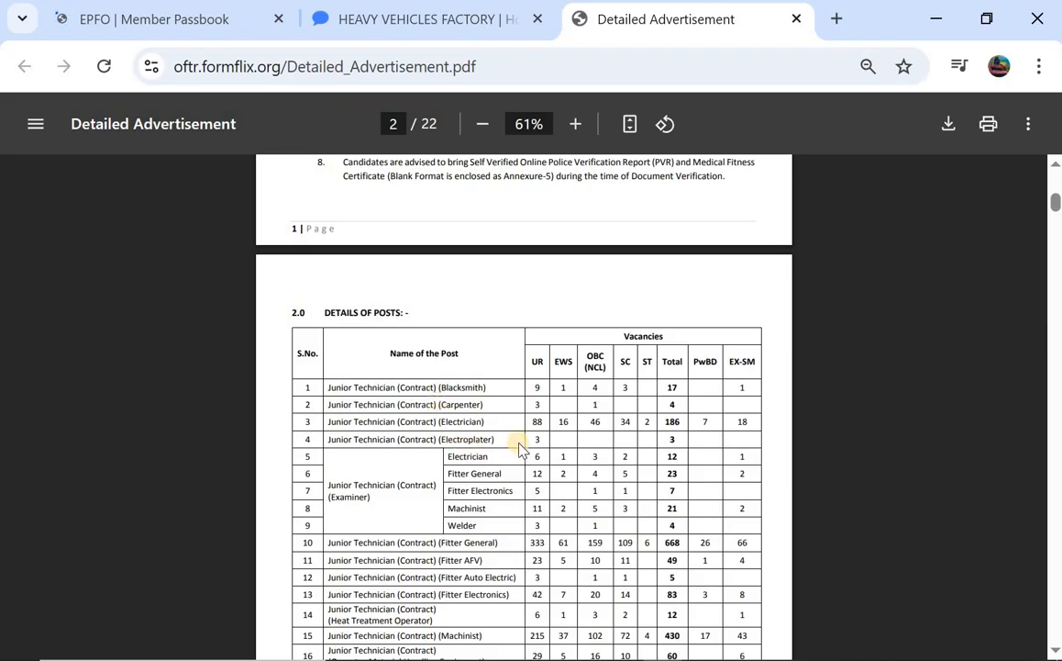
Scroll through the 20-post vacancy table to section 4.0 Qualification & Experience on page 3
scroll(520, 450, "down", 1)
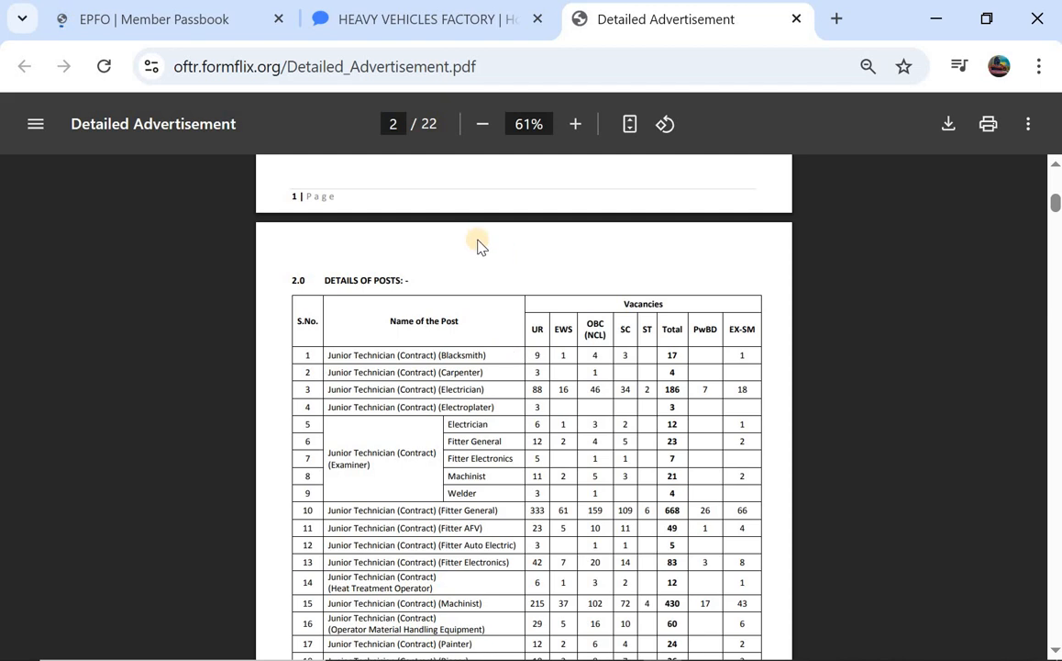
scroll(468, 253, "down", 1)
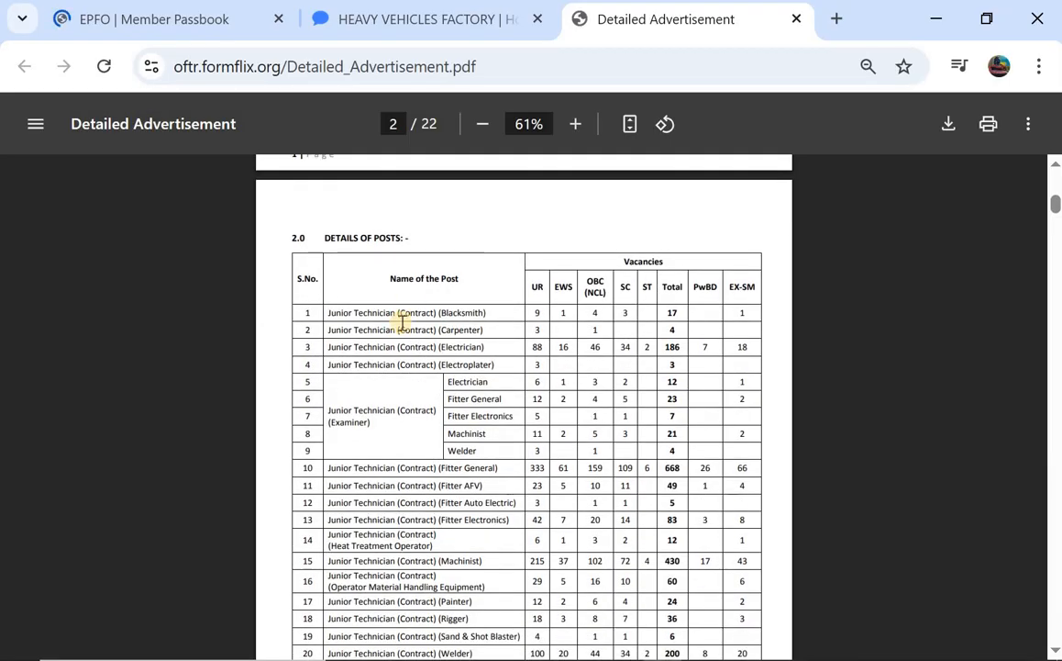
scroll(403, 317, "down", 4)
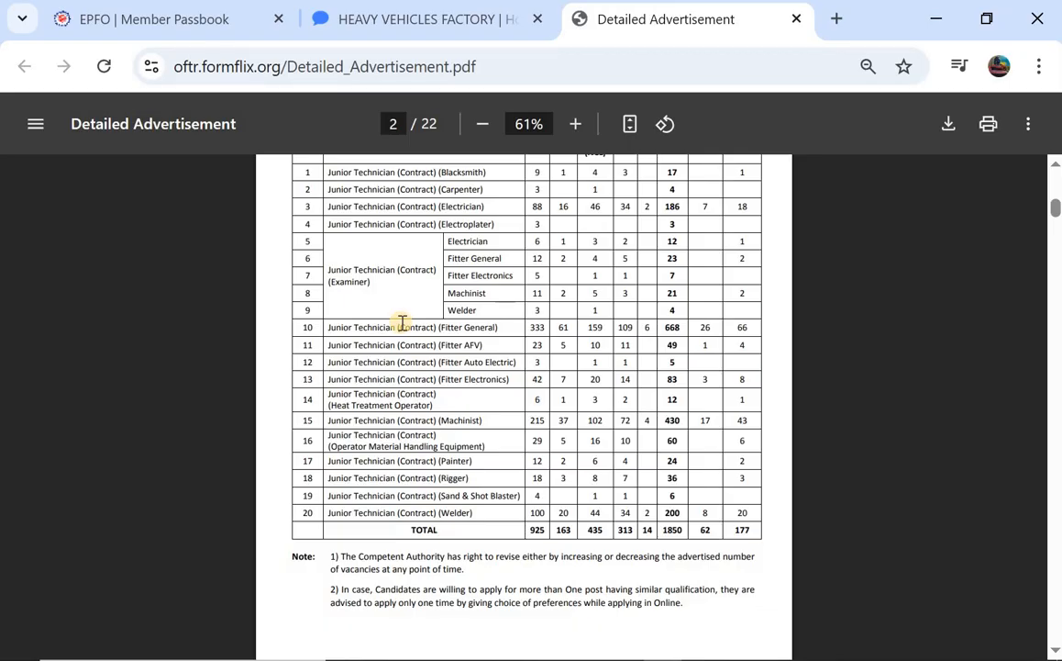
scroll(402, 322, "down", 1)
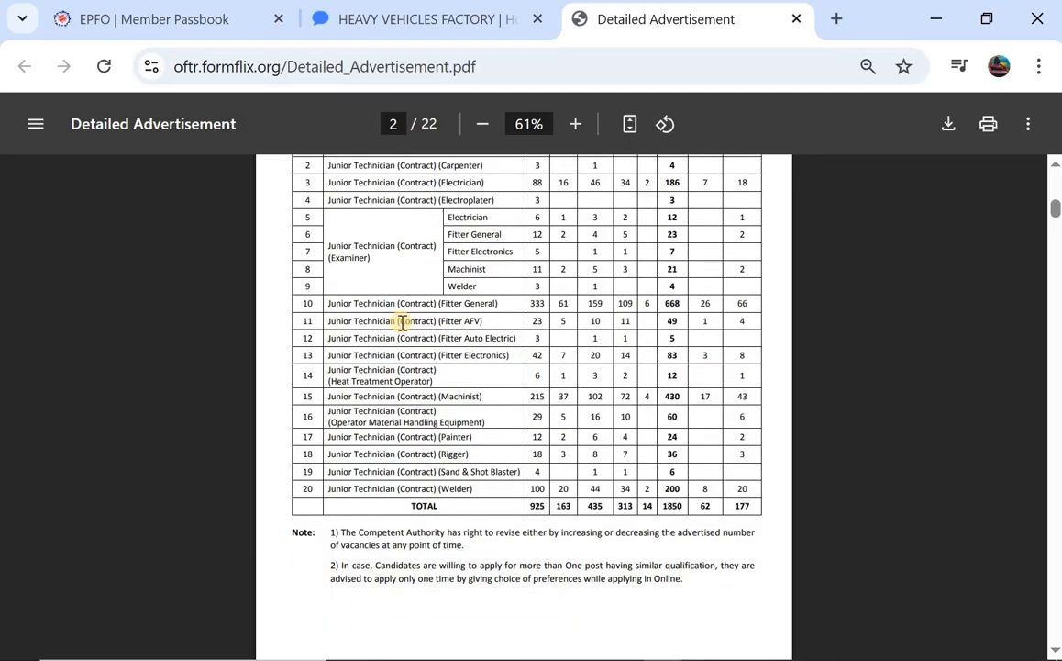
scroll(403, 323, "down", 3)
scroll(403, 323, "down", 5)
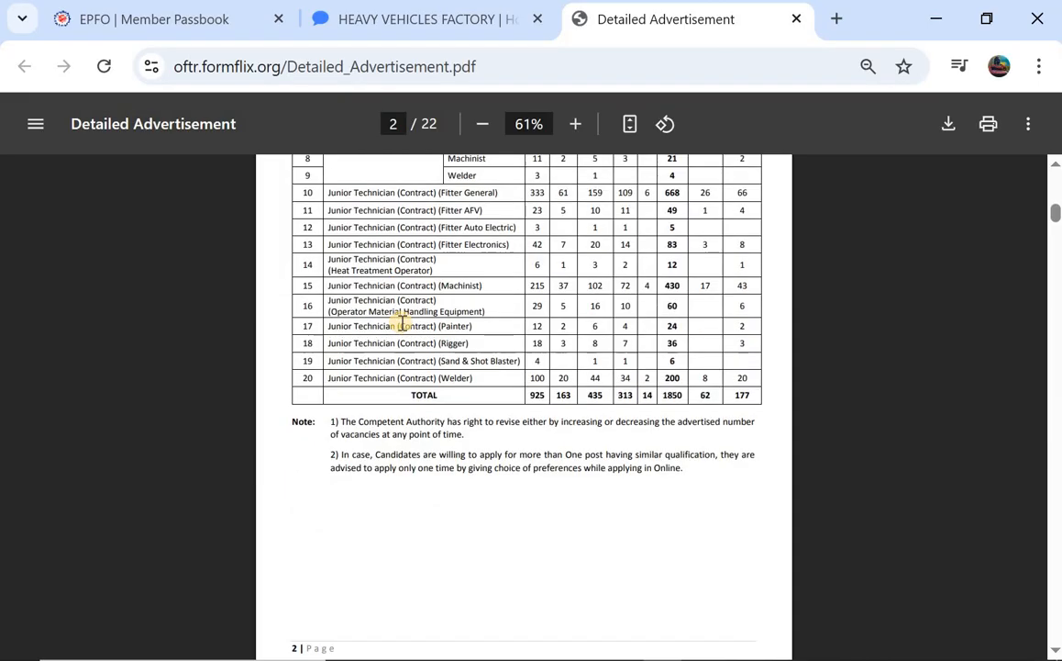
scroll(403, 448, "up", 10)
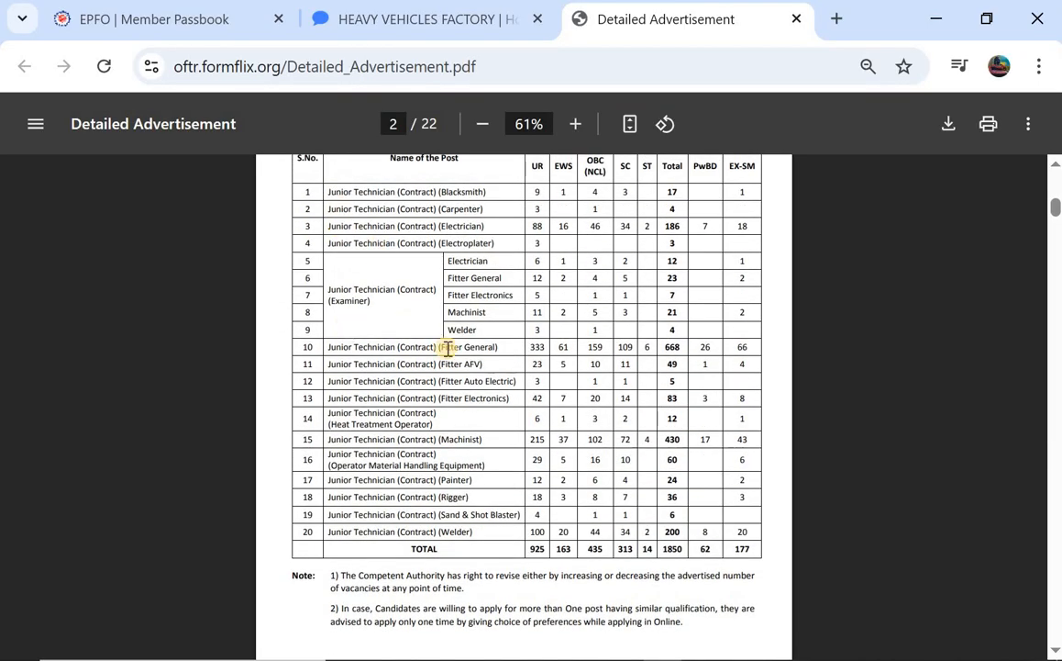
scroll(467, 403, "down", 4)
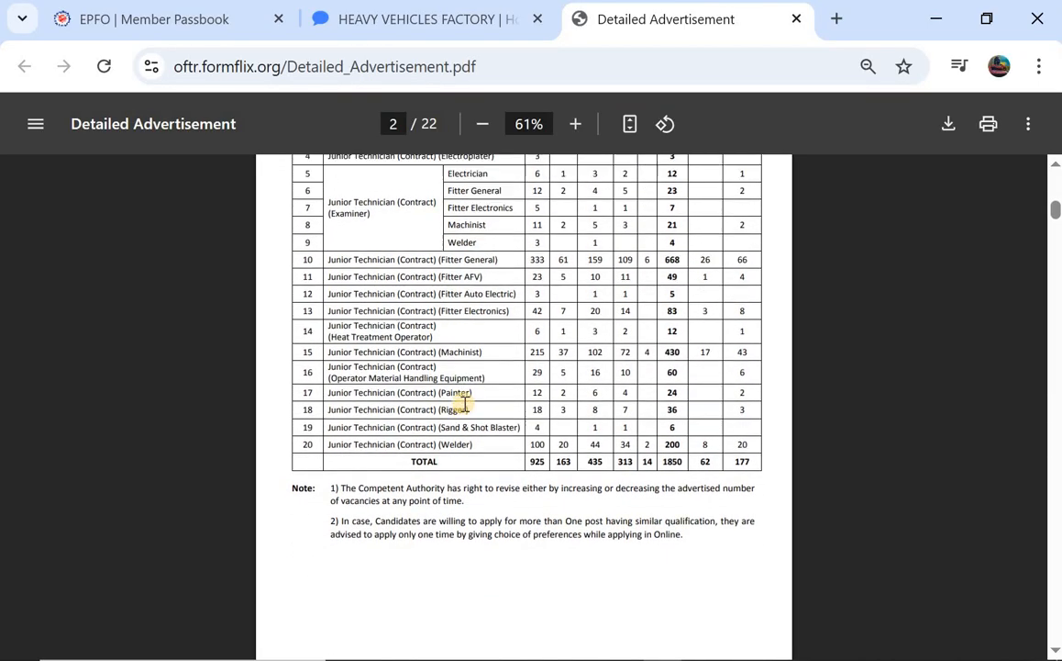
scroll(465, 404, "down", 17)
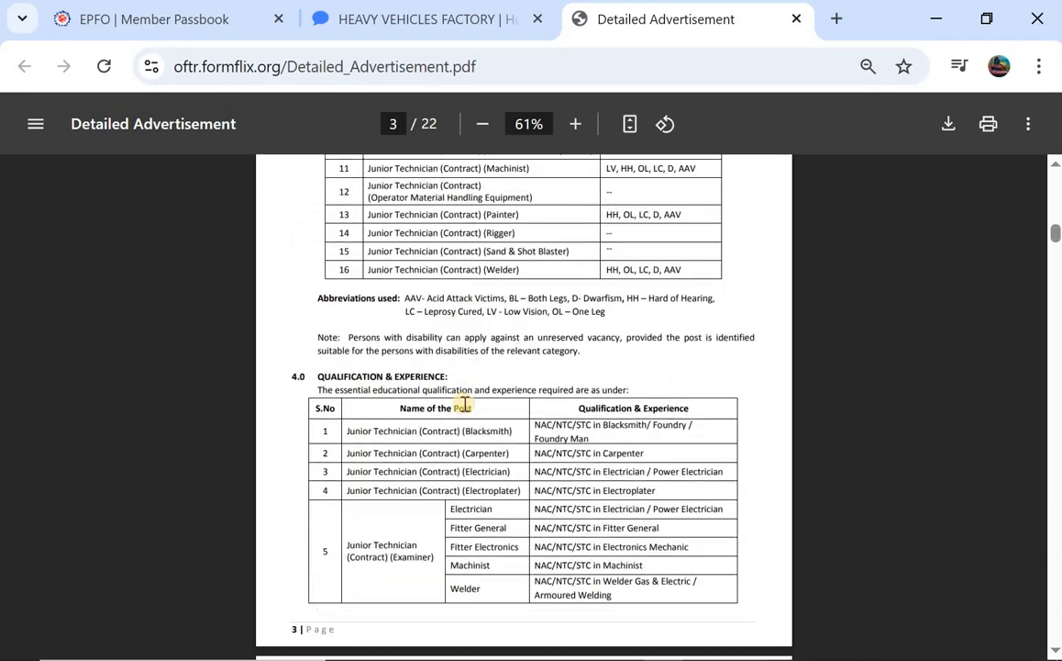
Skim pages 4–10 (age limit, pay, selection, documents), then switch back to the HVF portal tab
scroll(466, 404, "down", 15)
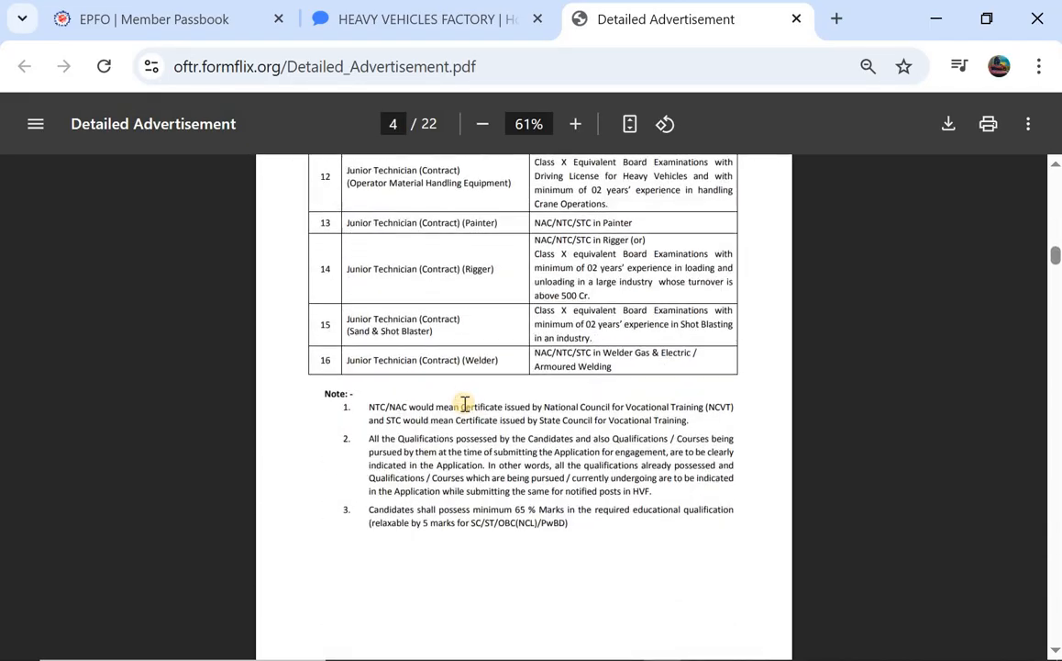
scroll(466, 403, "down", 7)
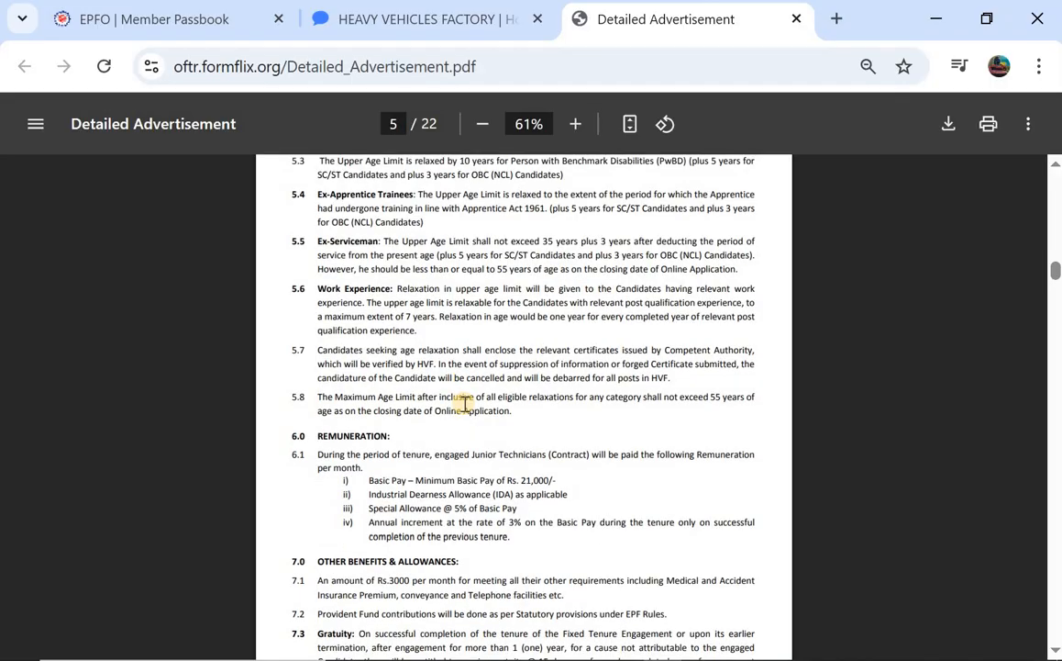
scroll(370, 261, "up", 2)
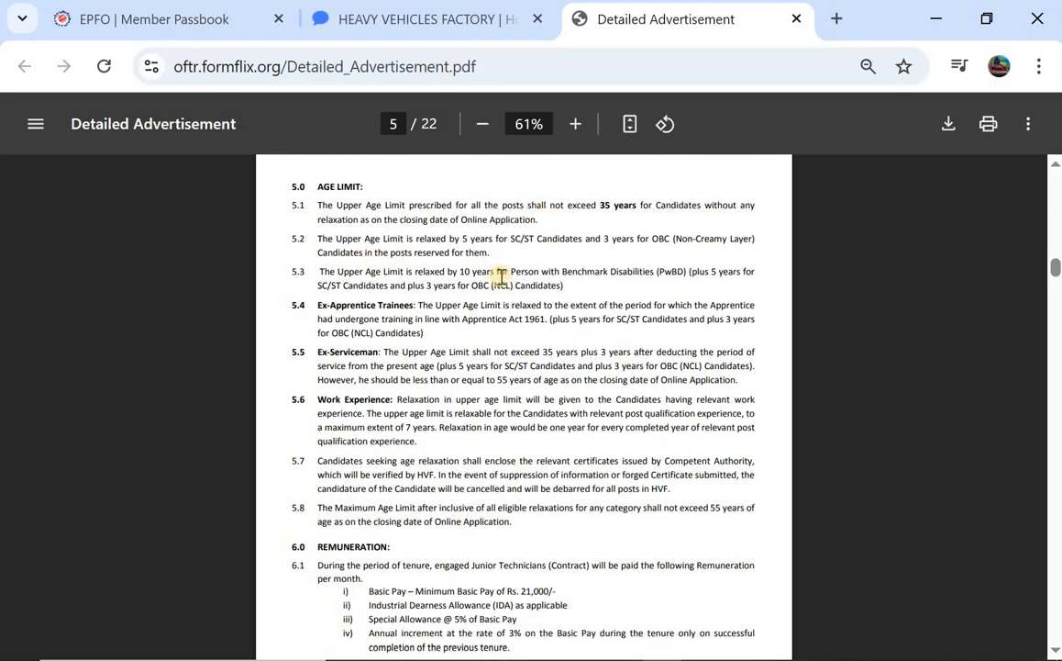
scroll(502, 299, "down", 5)
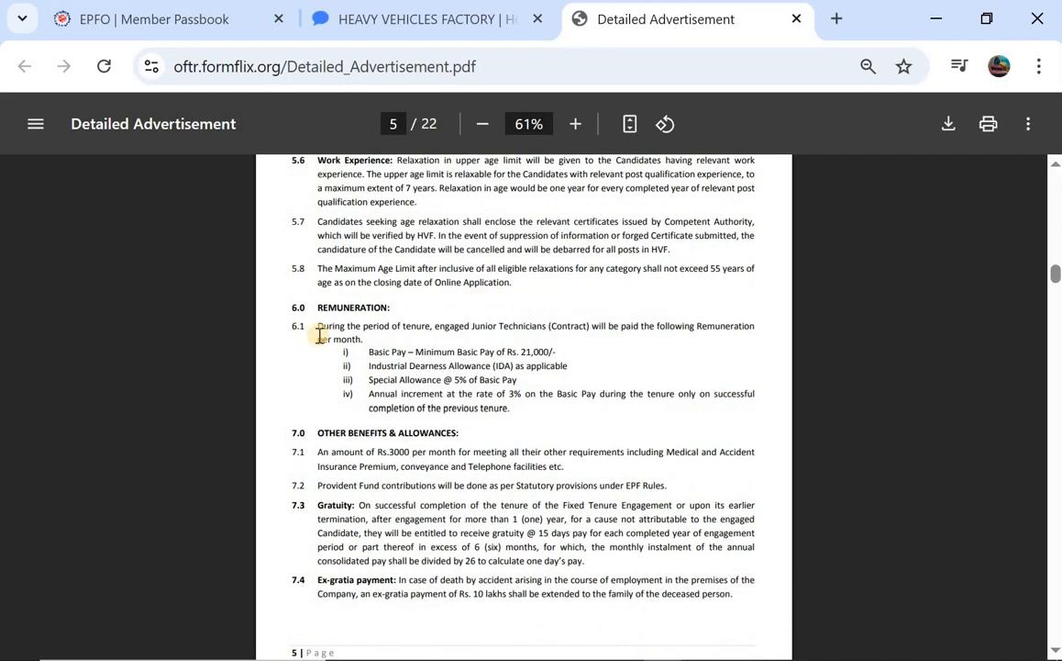
scroll(485, 410, "down", 3)
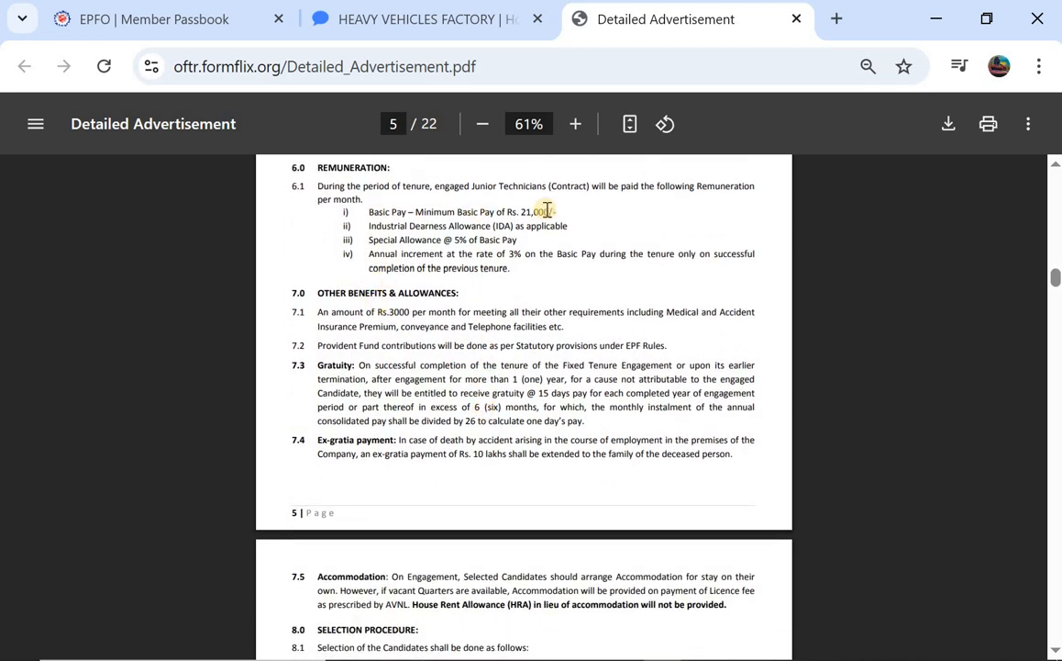
scroll(546, 209, "down", 6)
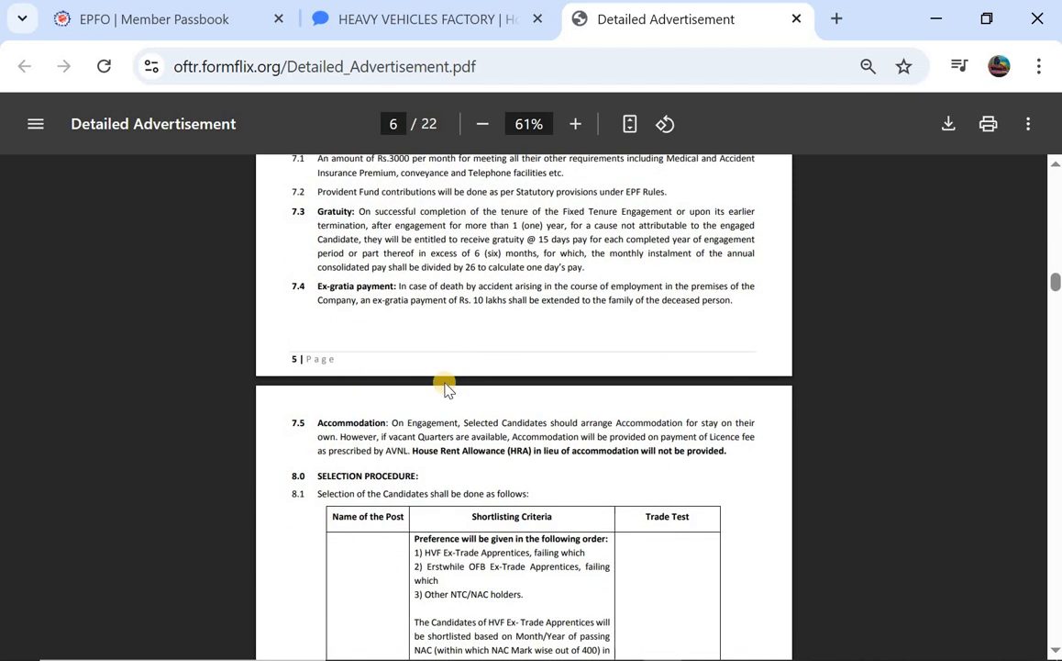
scroll(447, 388, "down", 12)
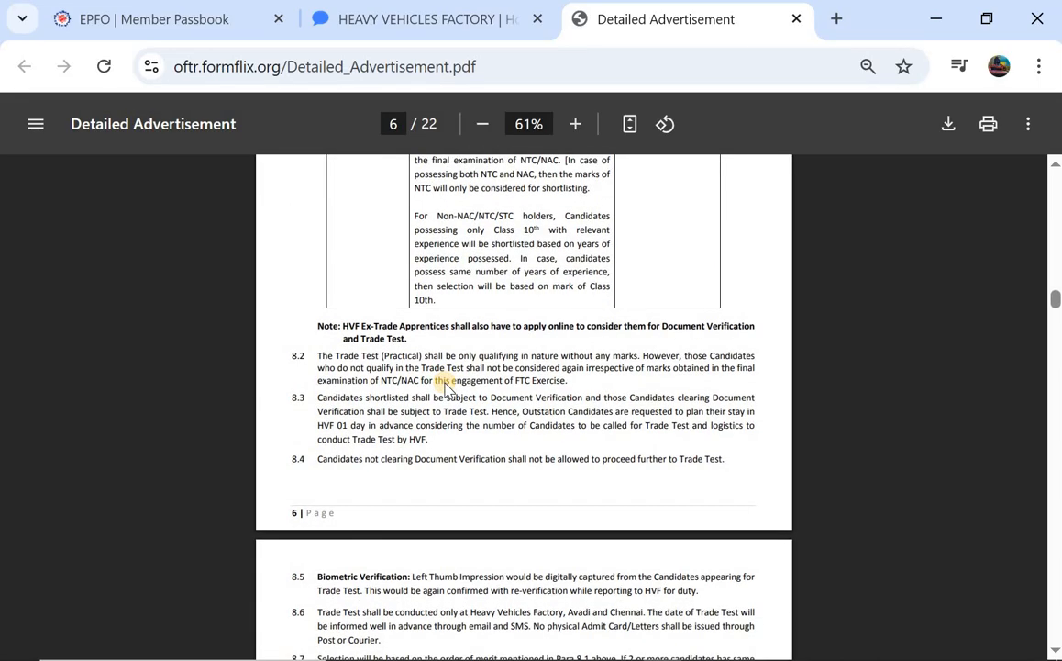
scroll(447, 387, "down", 3)
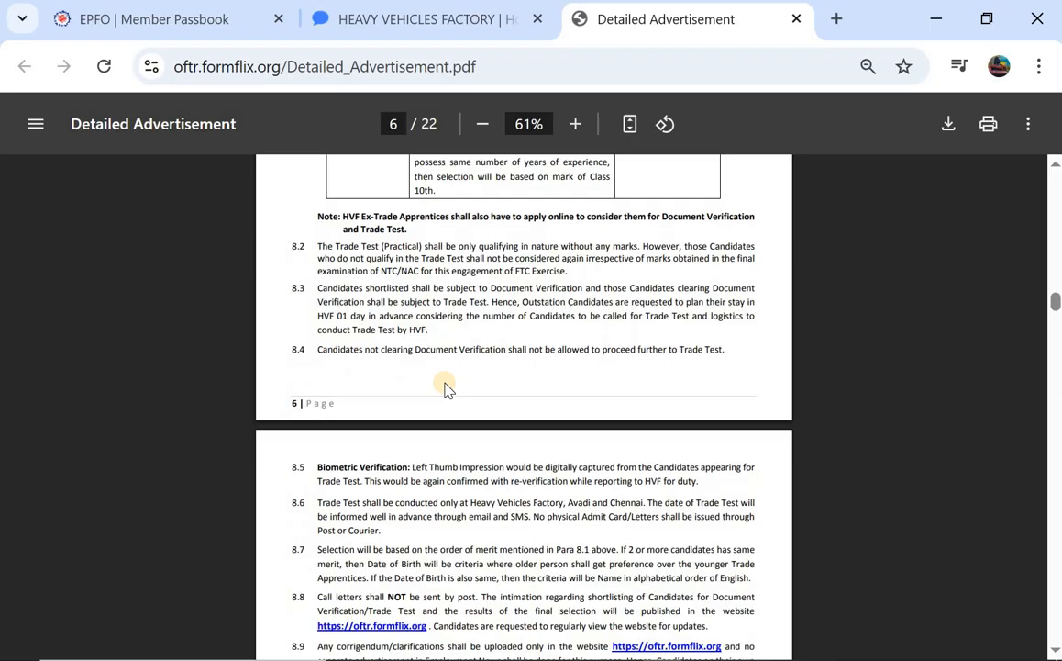
scroll(447, 387, "down", 8)
scroll(447, 387, "down", 5)
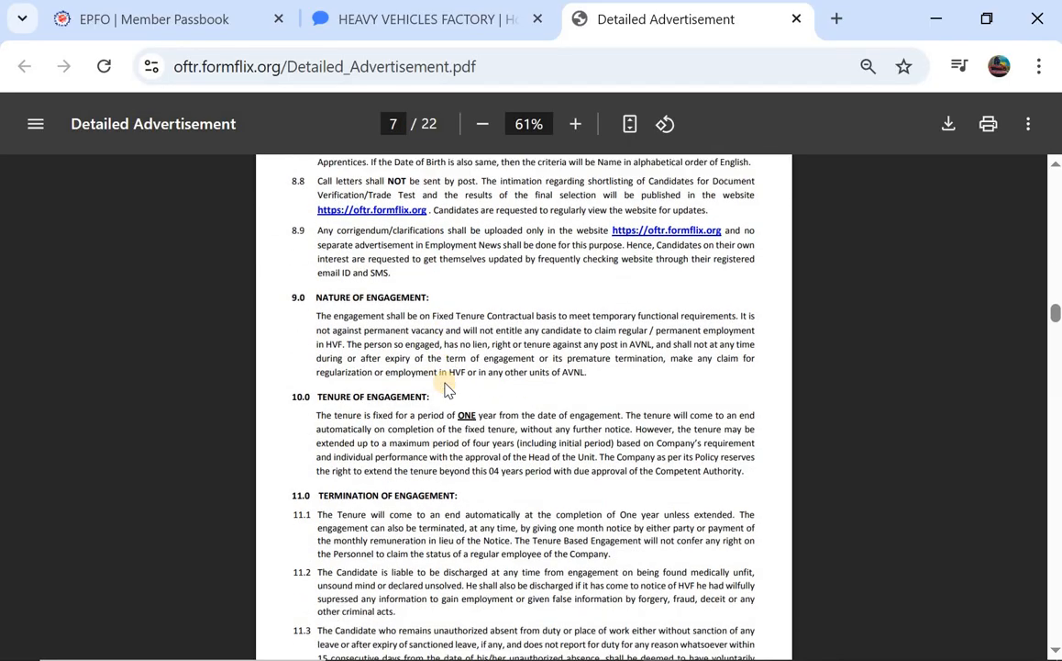
scroll(447, 387, "down", 13)
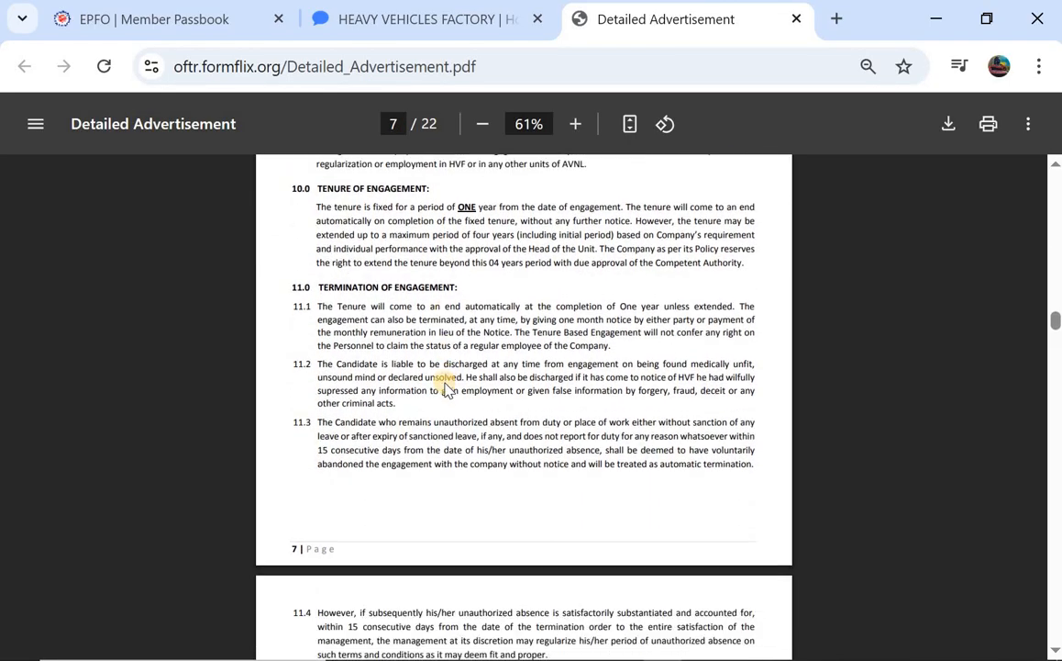
scroll(447, 388, "down", 15)
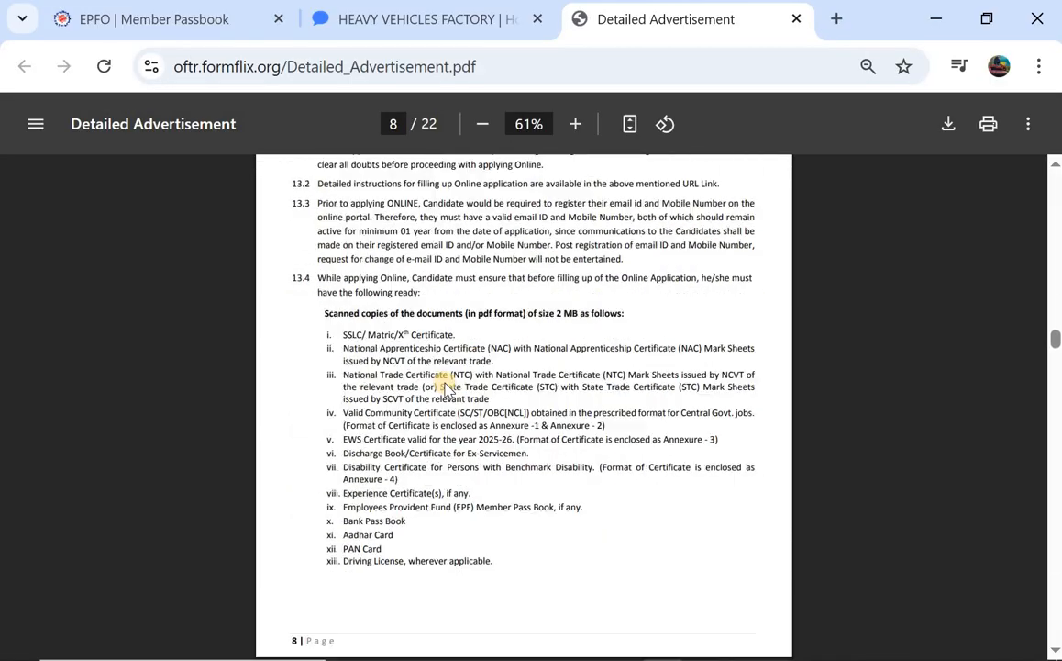
scroll(447, 387, "down", 12)
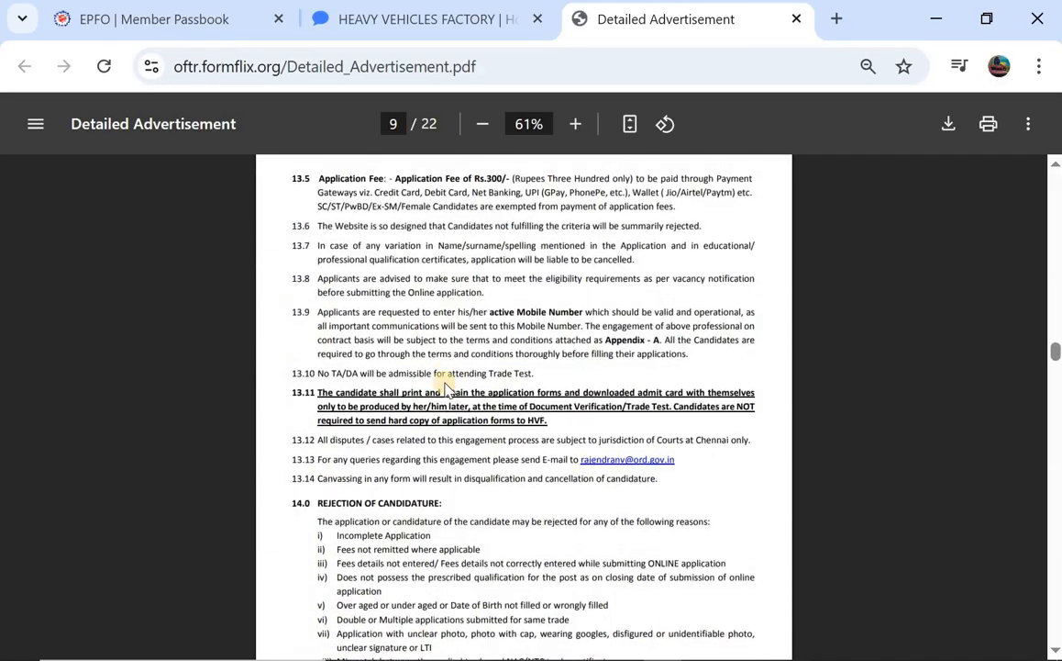
scroll(519, 212, "down", 19)
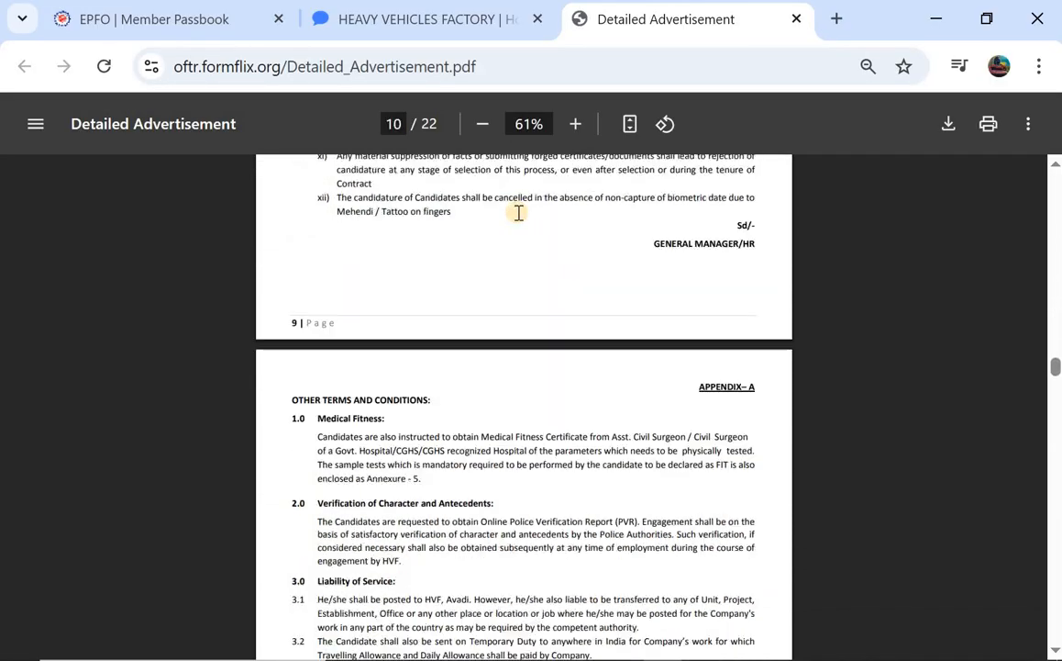
key("ctrl+shift+Tab")
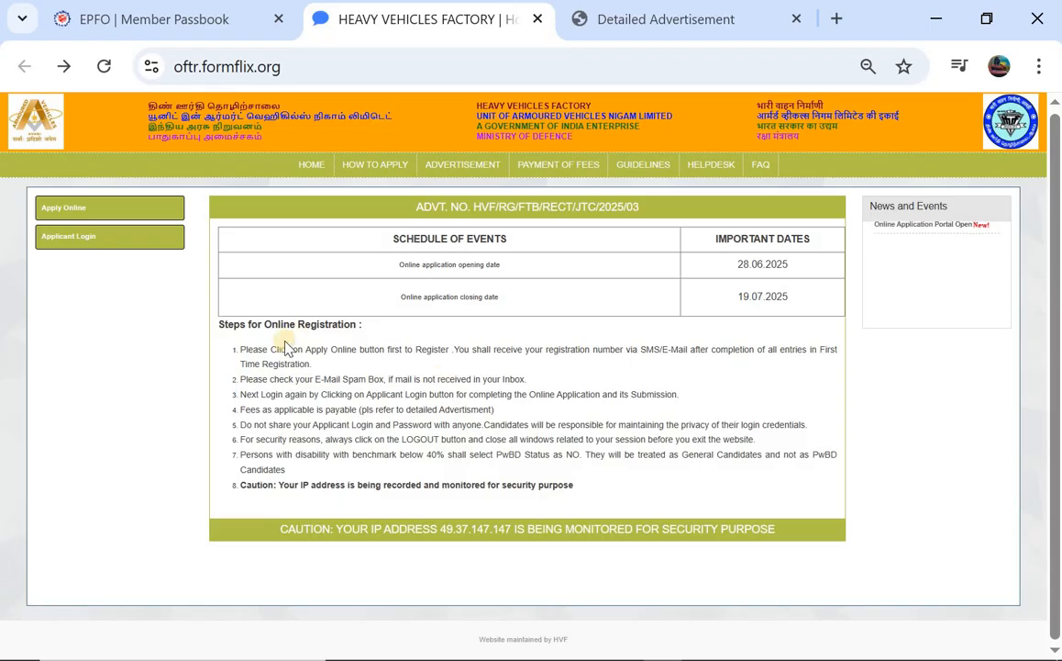
Open the blank First Time Registration form through Apply Online
left_click(68, 212)
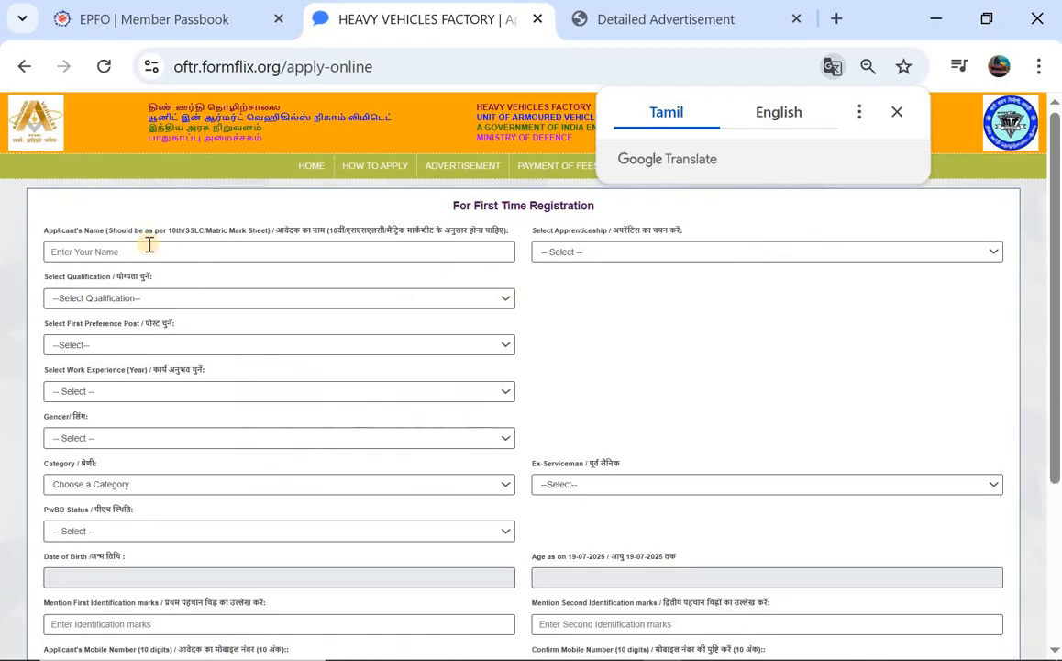
Enter the applicant's name and choose Other NTC/NAC/Class Xth CERTIFICATE HOLDERS as apprenticeship
left_click(896, 113)
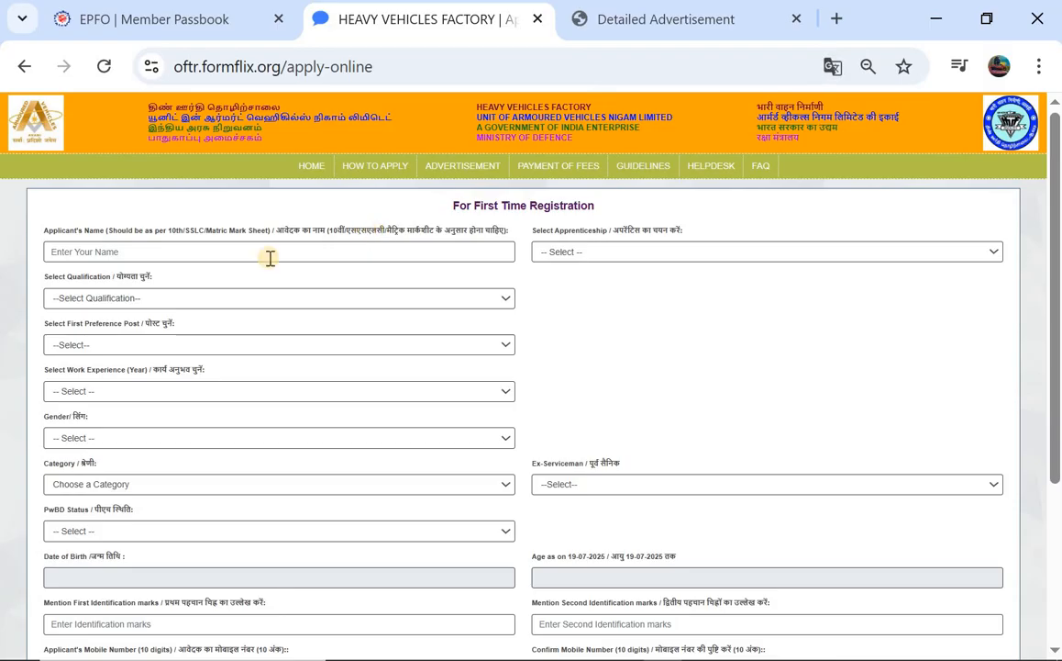
left_click(172, 248)
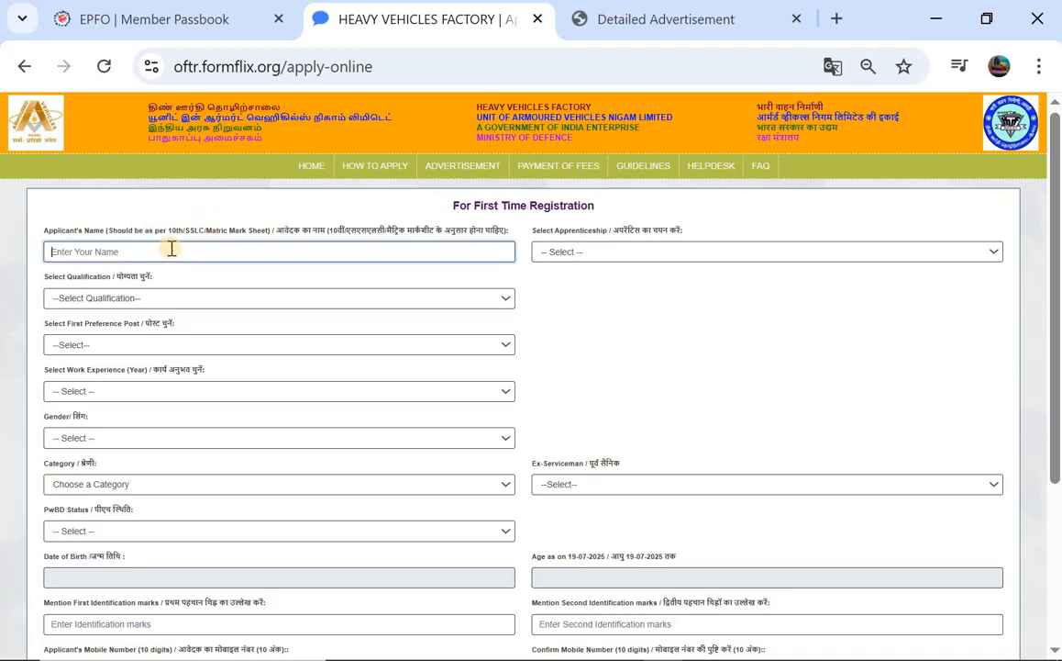
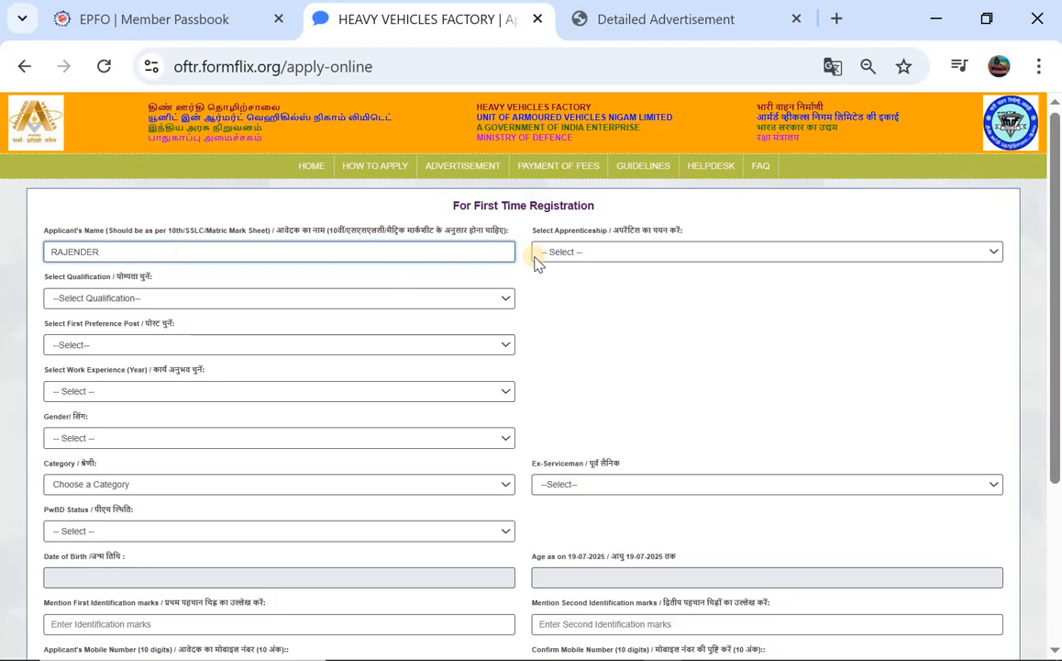
left_click(592, 252)
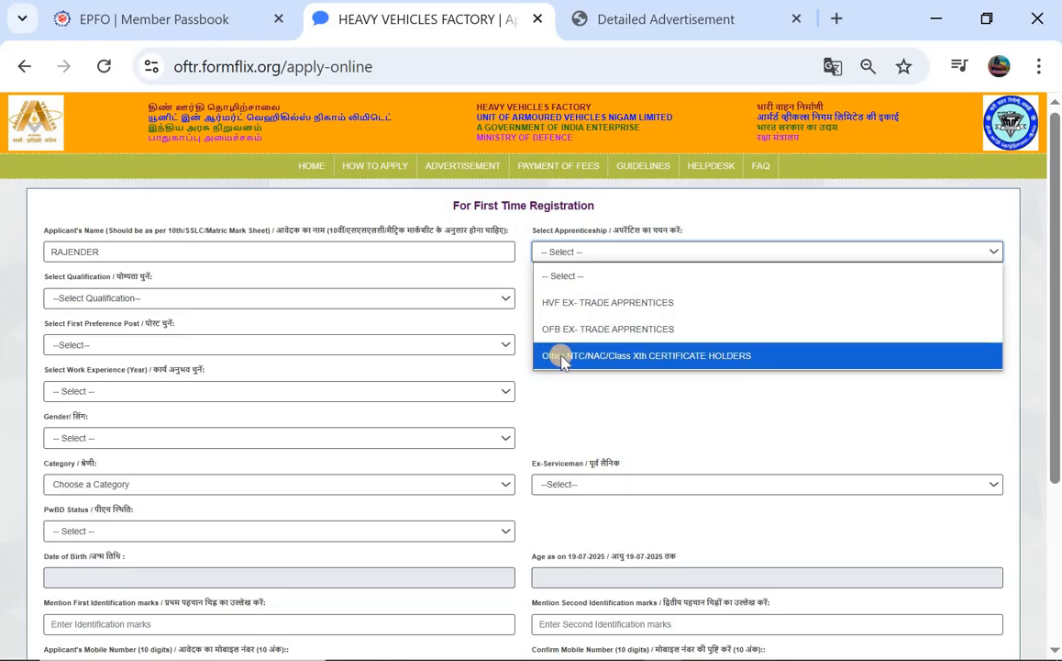
left_click(677, 357)
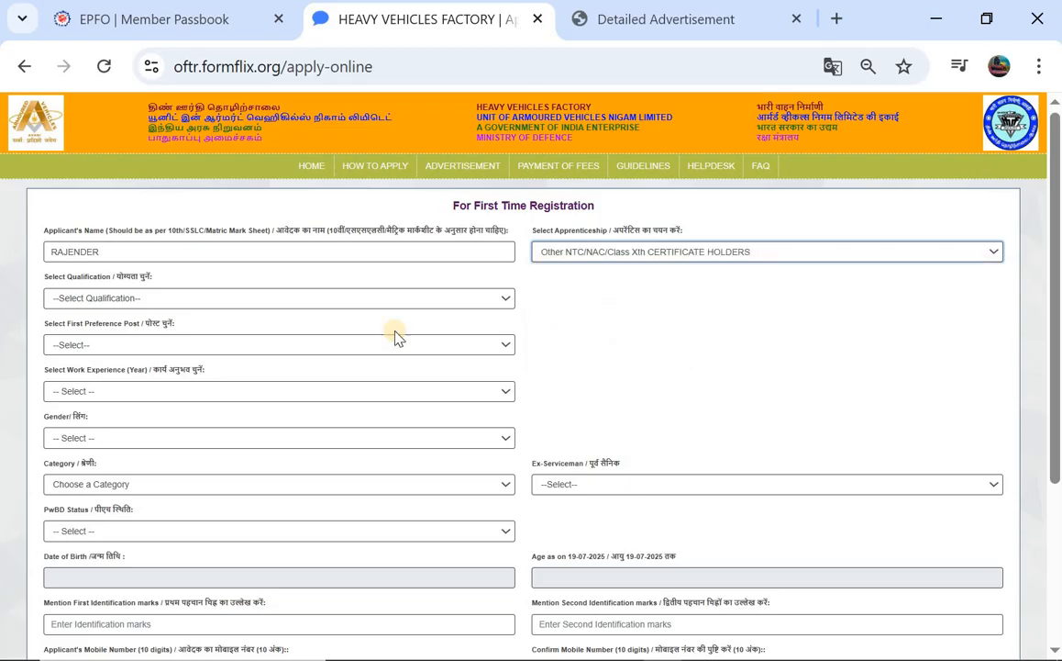
Choose NAC/NTC in Electrician from the Select Qualification list
left_click(68, 299)
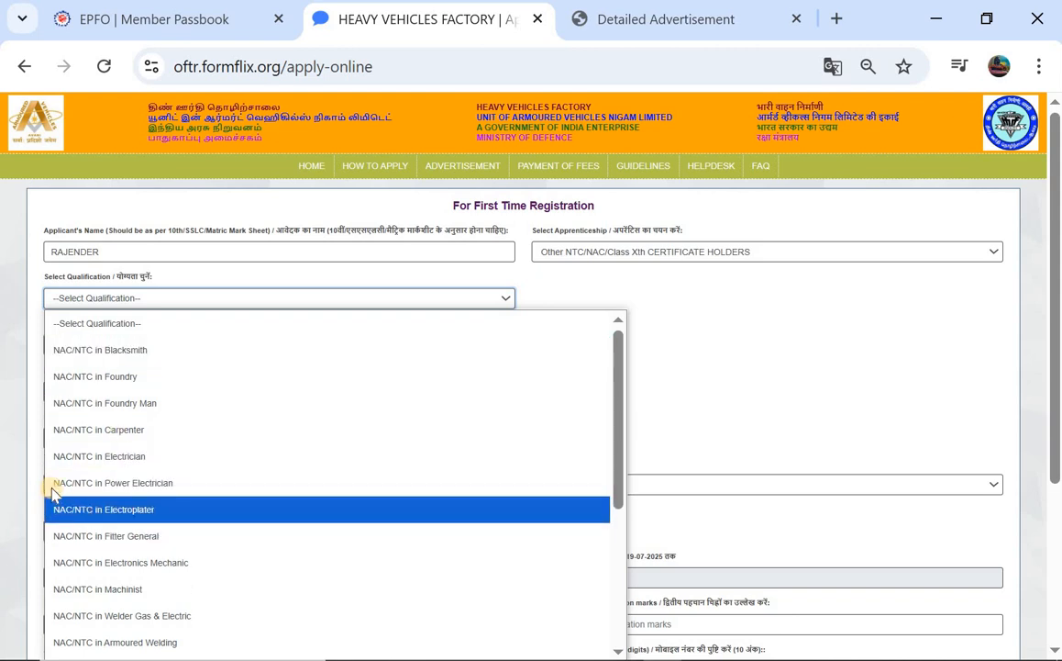
scroll(105, 439, "down", 1)
left_click(378, 27)
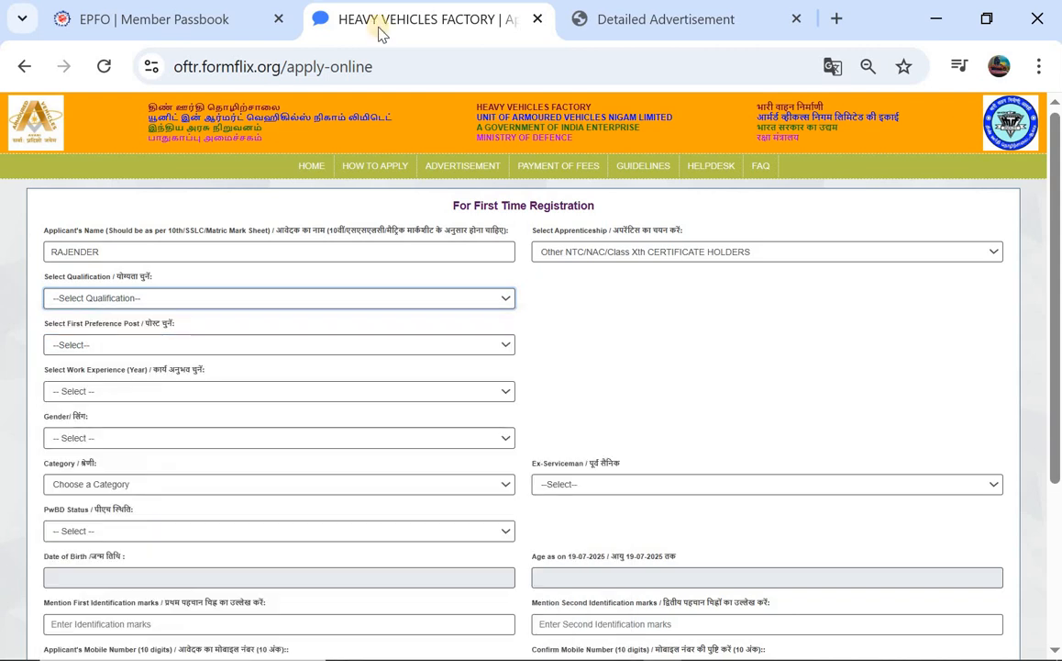
left_click(205, 300)
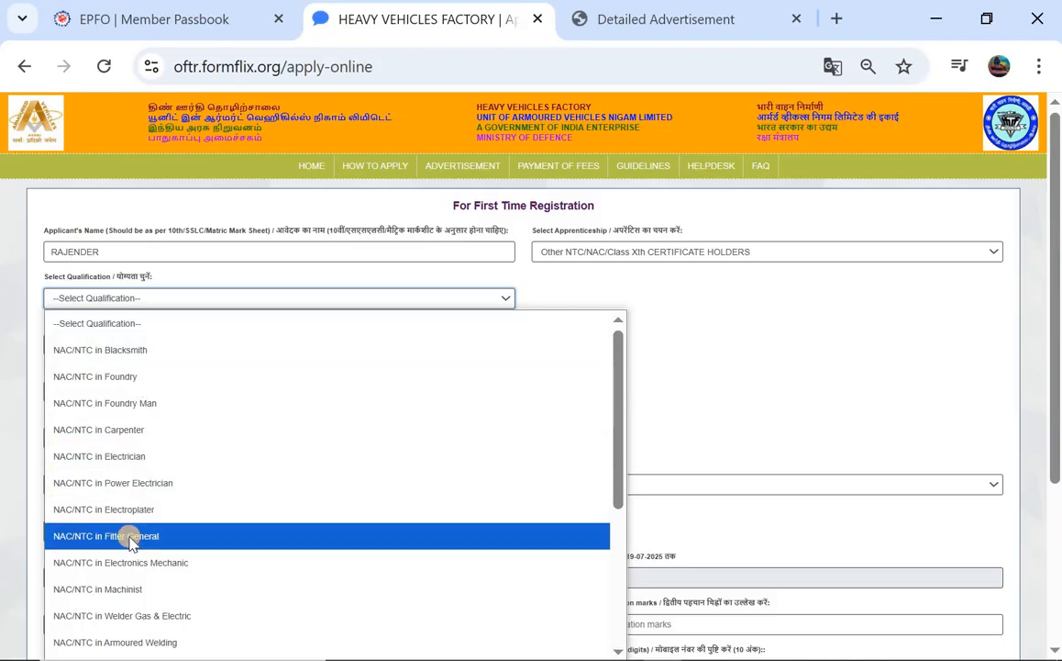
scroll(131, 541, "down", 1)
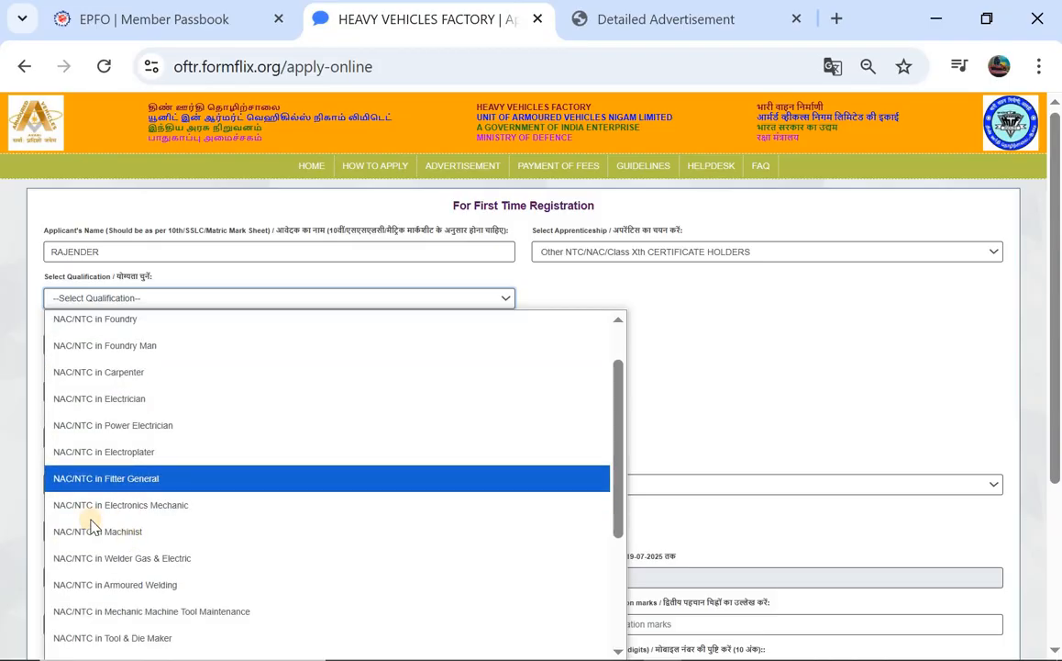
left_click(109, 398)
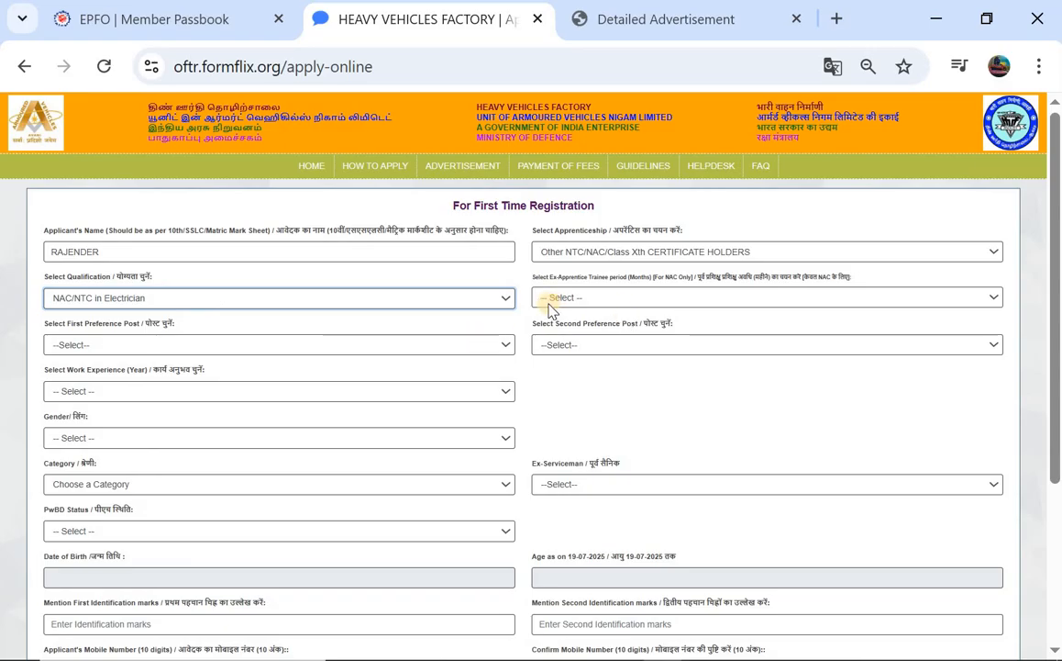
Set a 24-month trainee period, Examiner Electrician as first and Contract Electrician as second preference
left_click(642, 294)
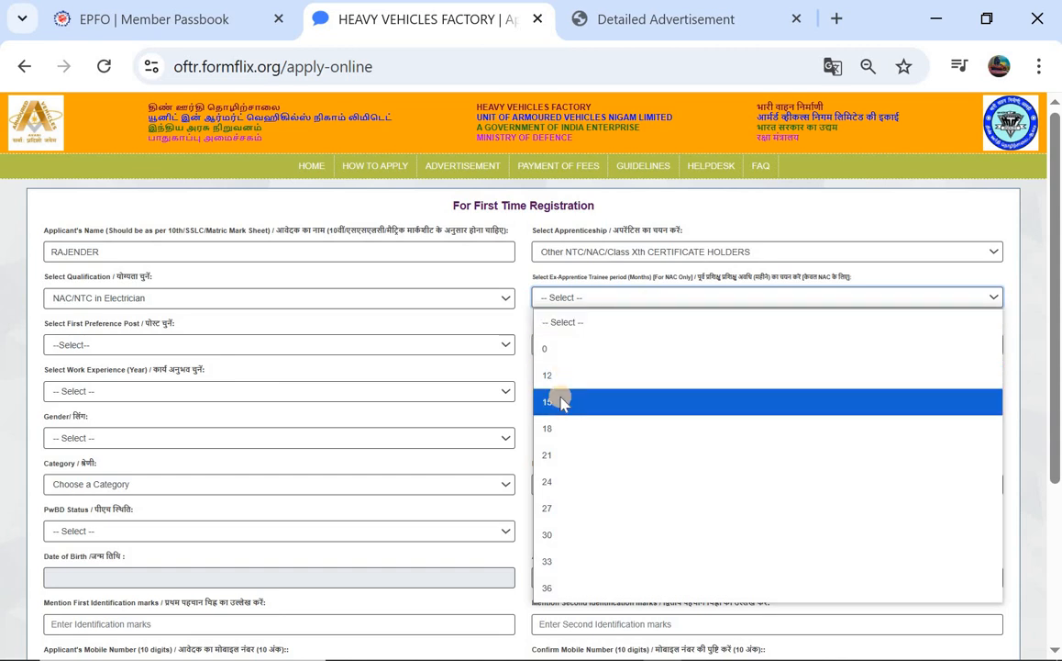
left_click(555, 483)
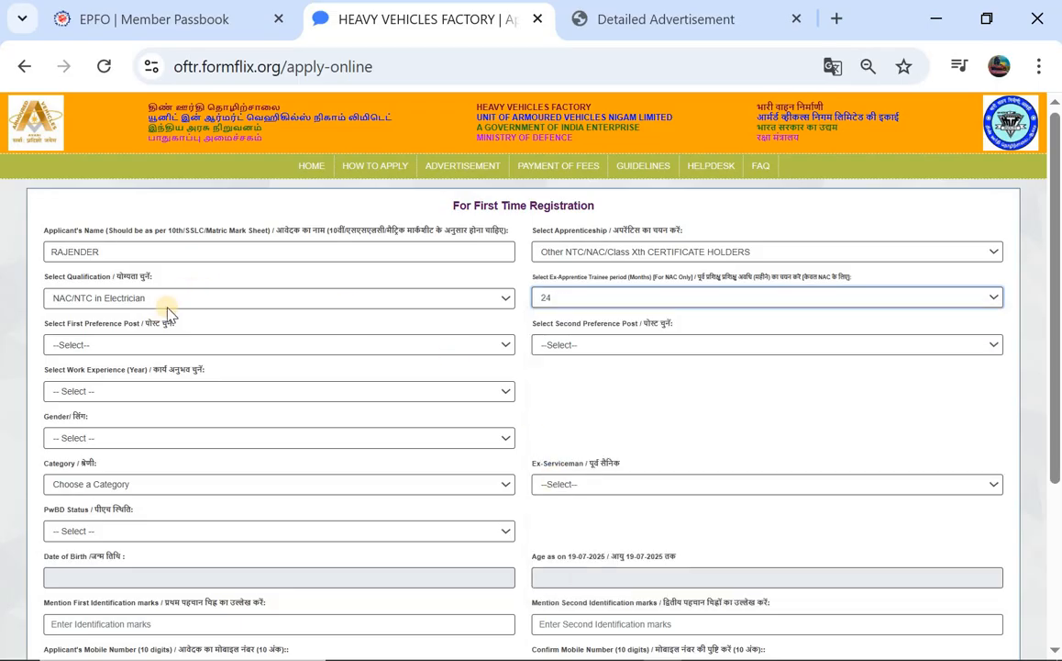
left_click(112, 345)
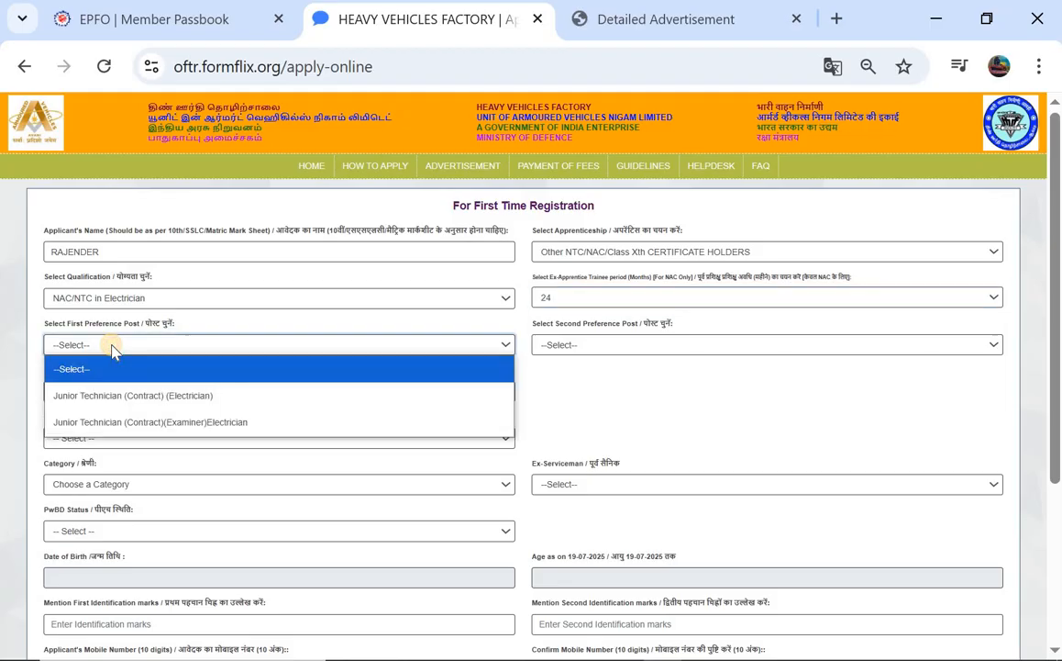
left_click(167, 423)
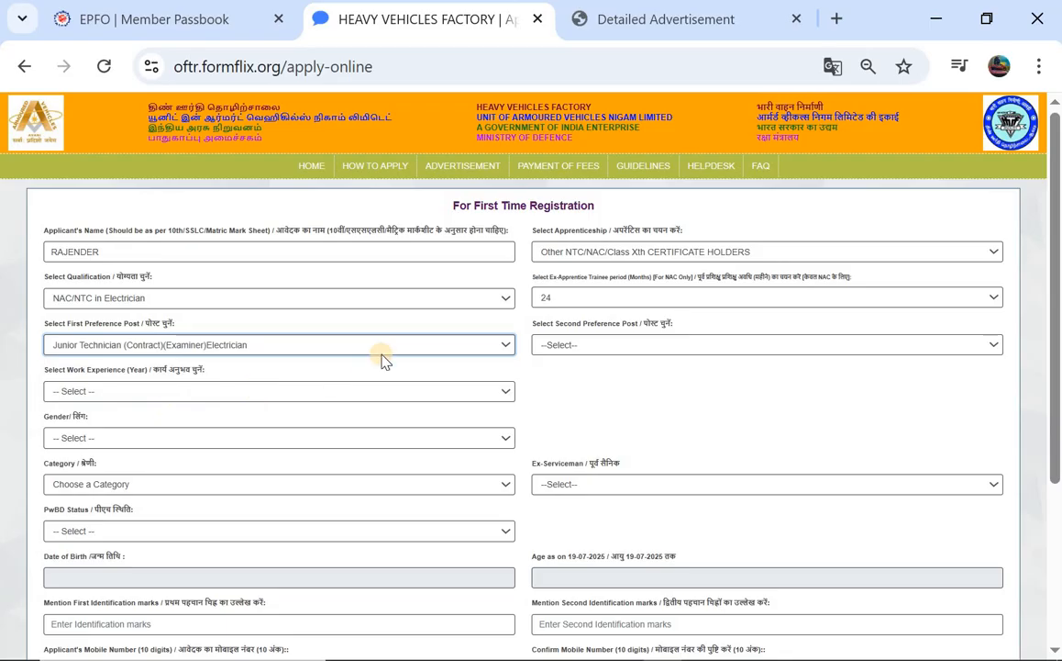
left_click(568, 343)
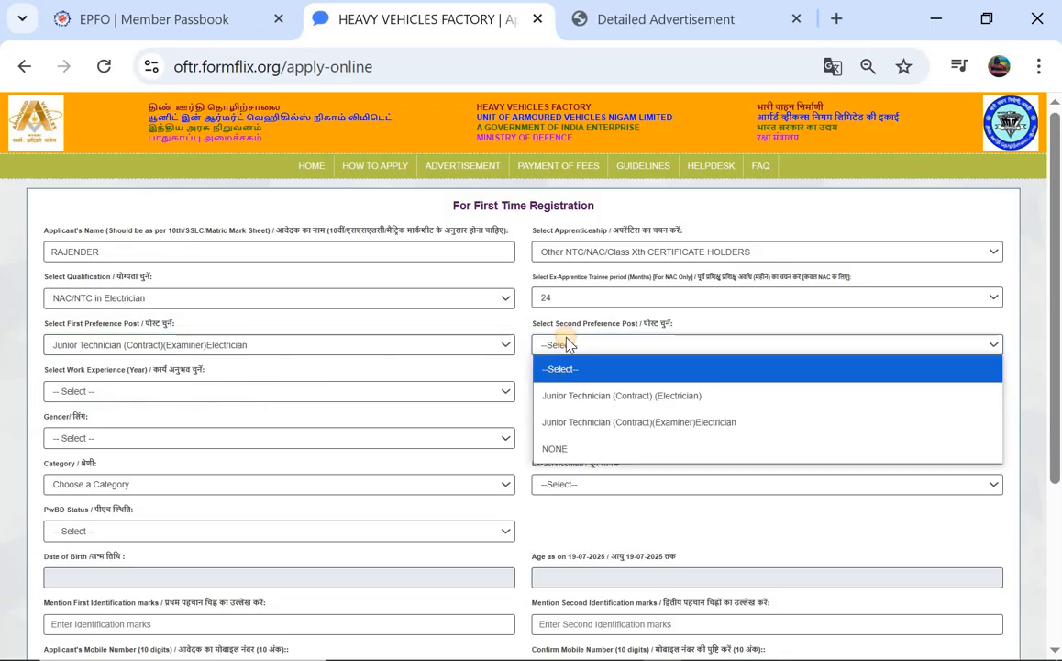
left_click(607, 404)
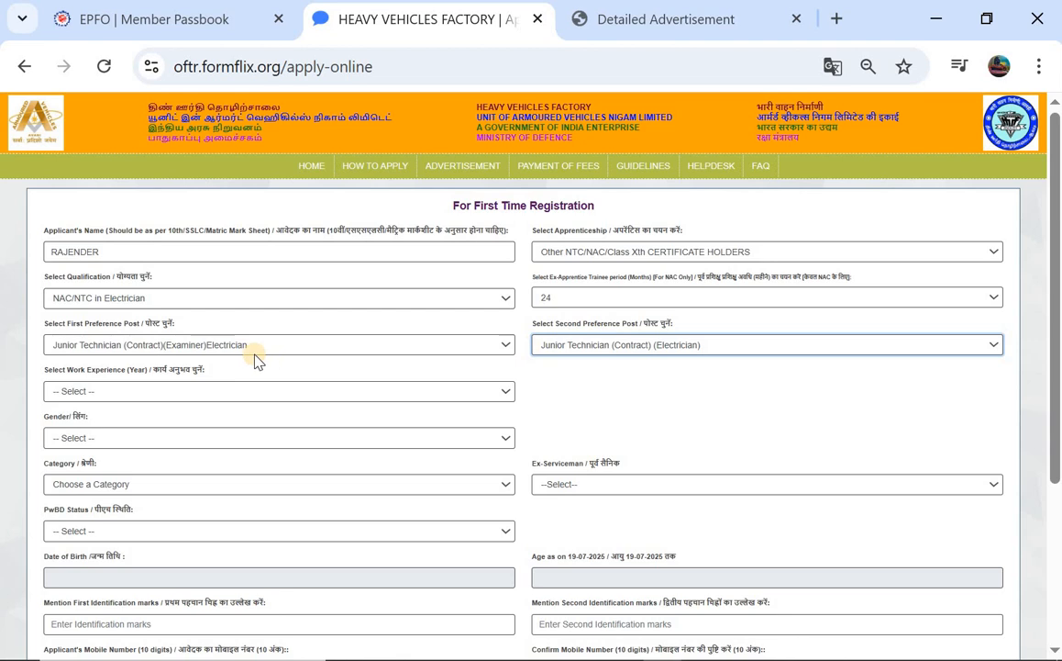
Switch the qualification to Class X with Driving License for Heavy Vehicles
left_click(301, 393)
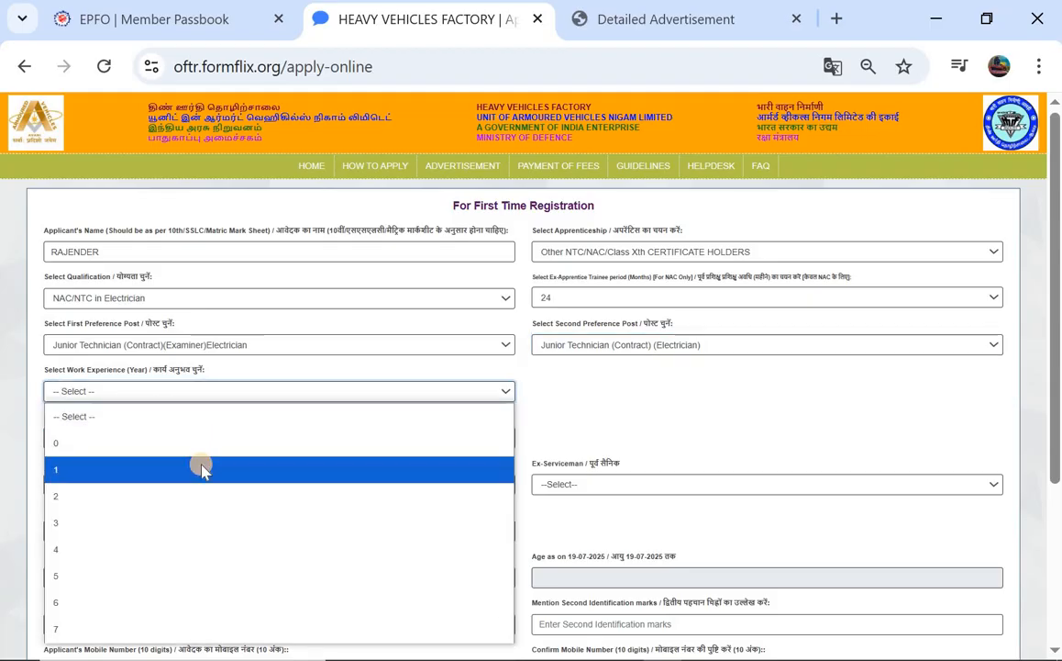
left_click(190, 445)
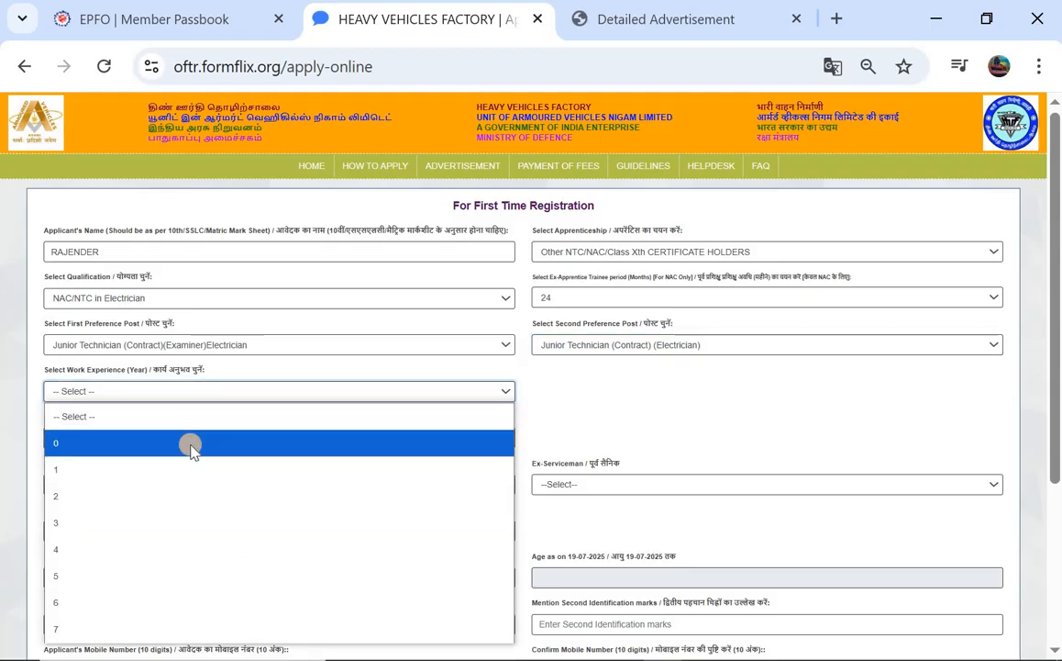
left_click(633, 257)
left_click(631, 253)
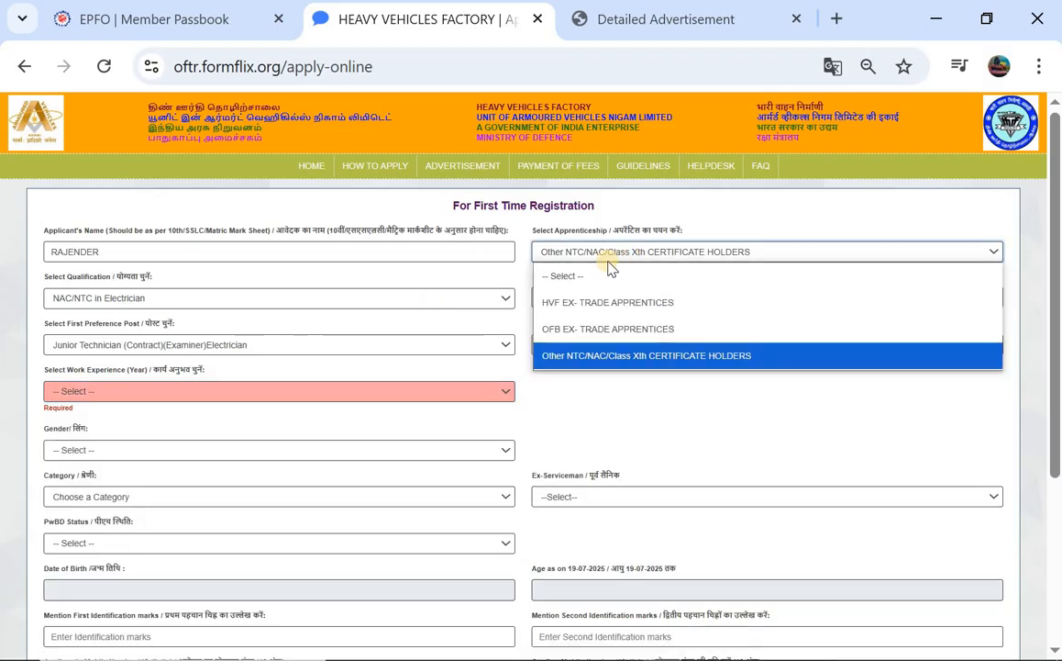
left_click(361, 297)
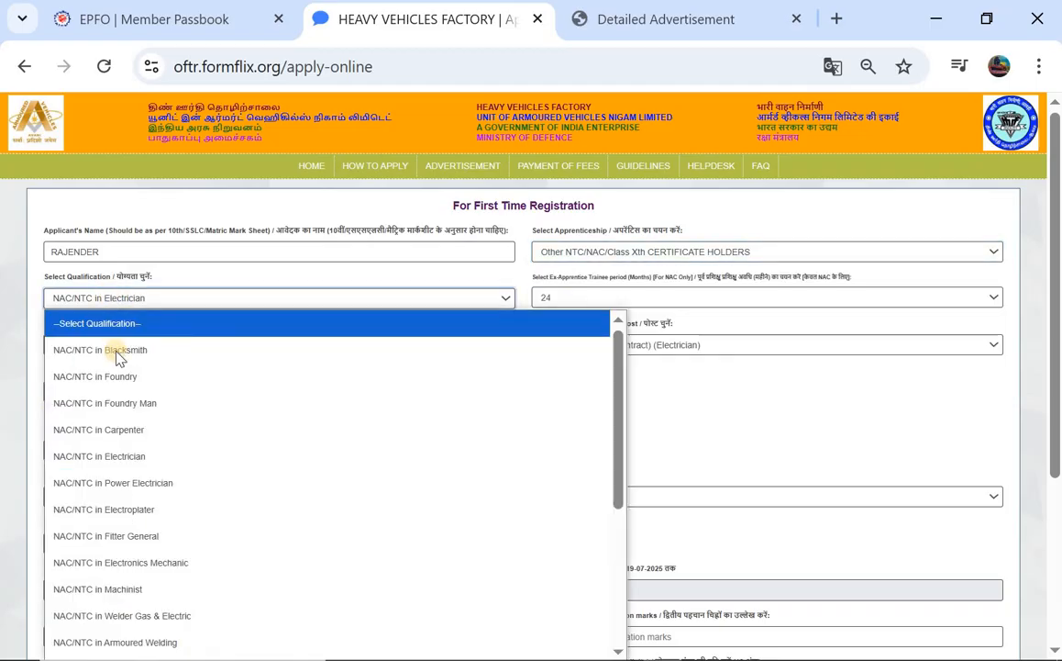
scroll(156, 438, "down", 3)
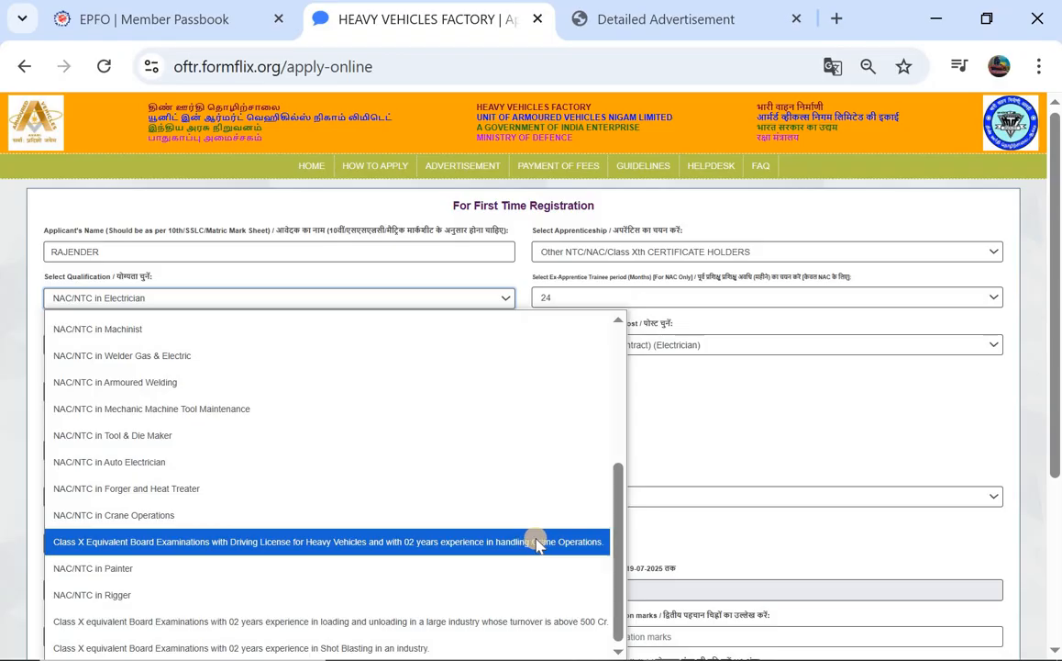
left_click(447, 543)
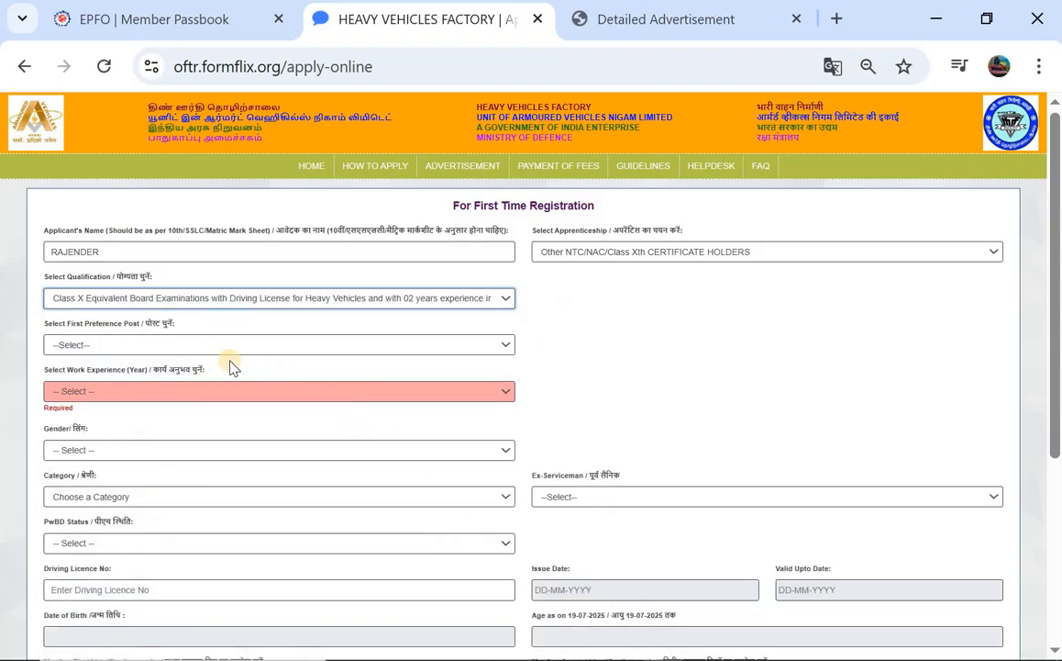
Make Operator Material Handling Equipment the first preference post with 2 years' work experience
left_click(303, 346)
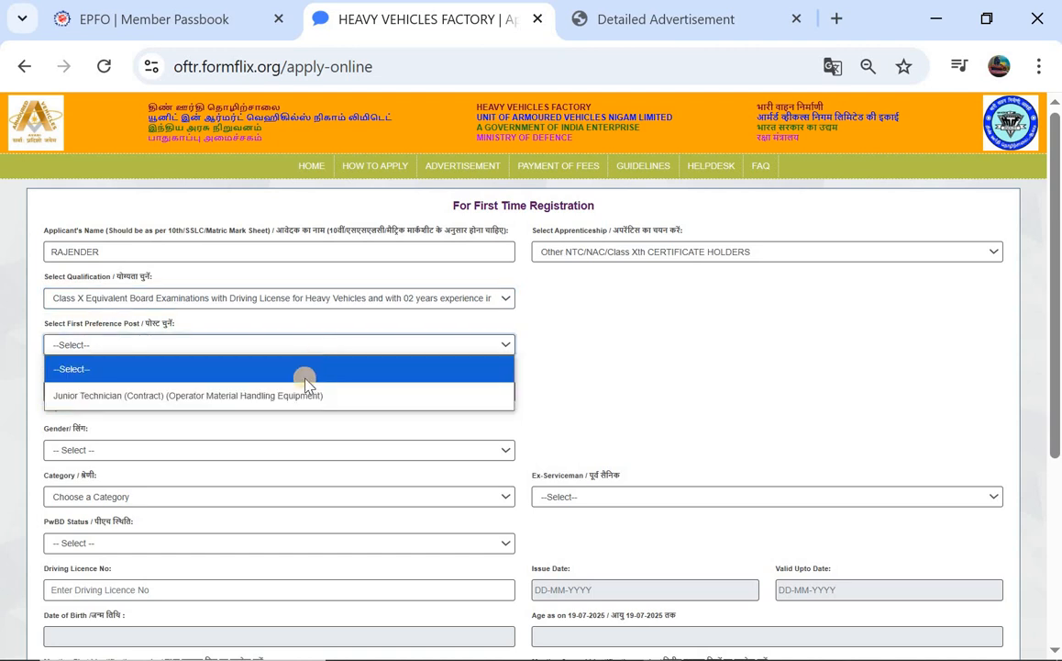
left_click(304, 396)
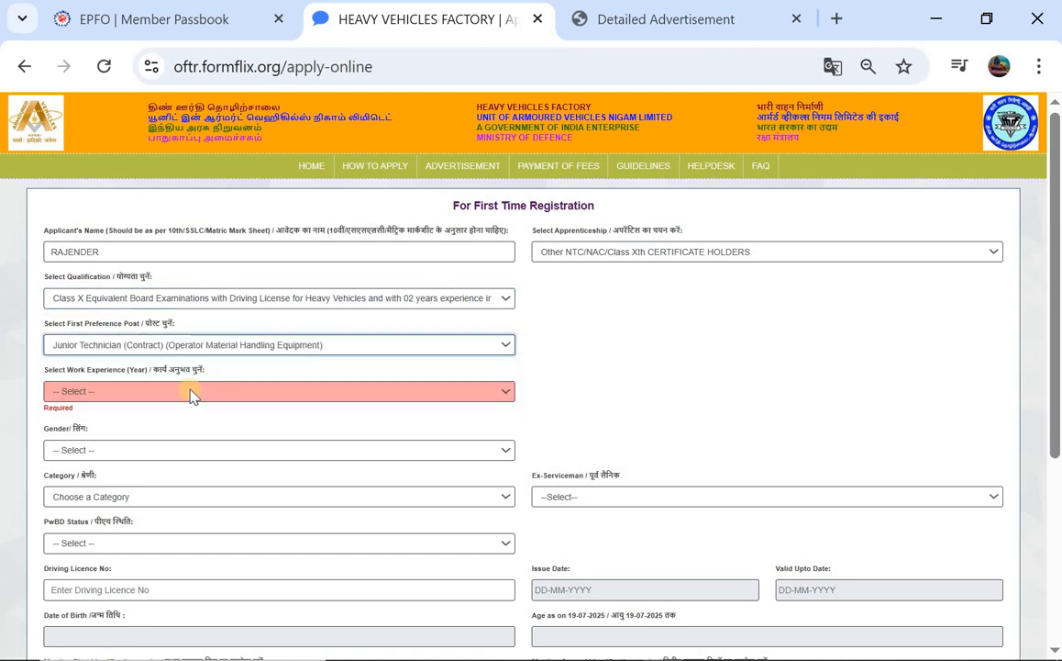
left_click(191, 392)
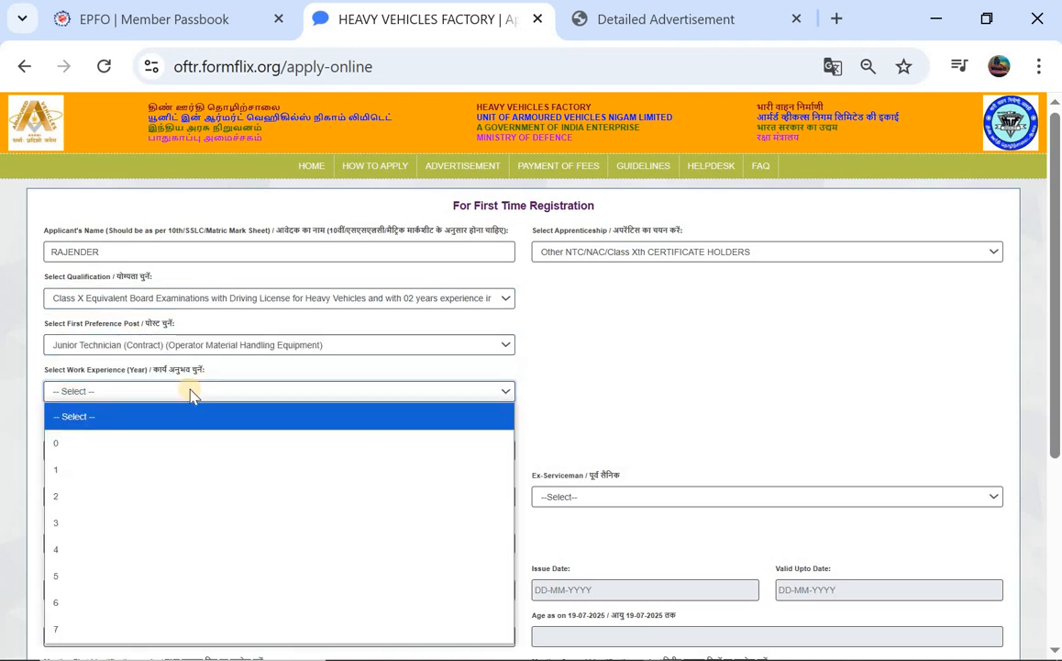
left_click(200, 496)
scroll(256, 424, "down", 1)
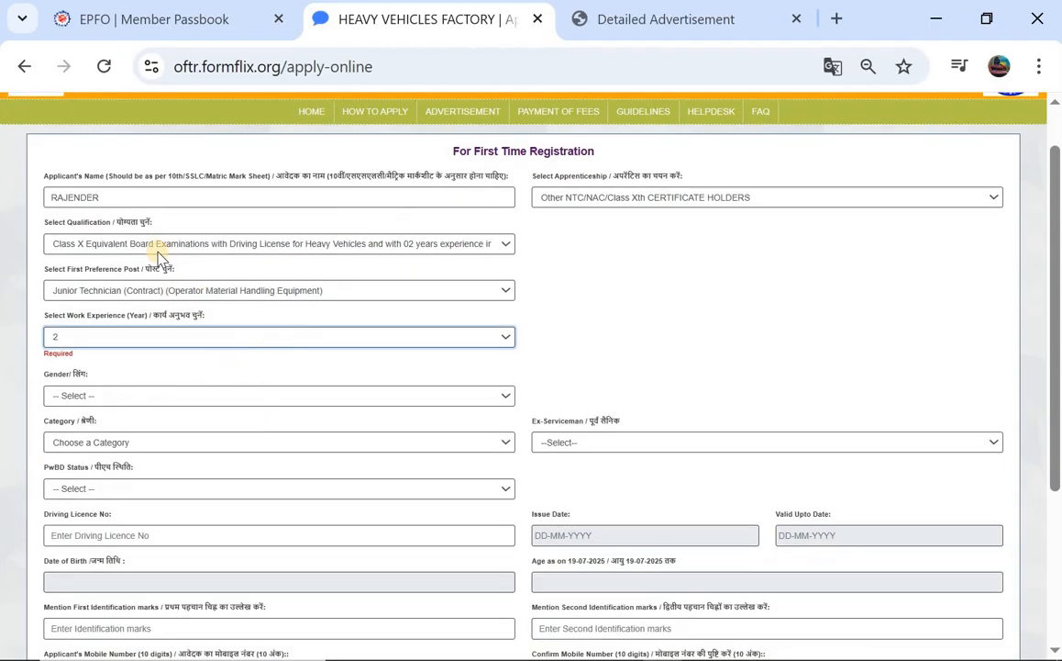
left_click(275, 244)
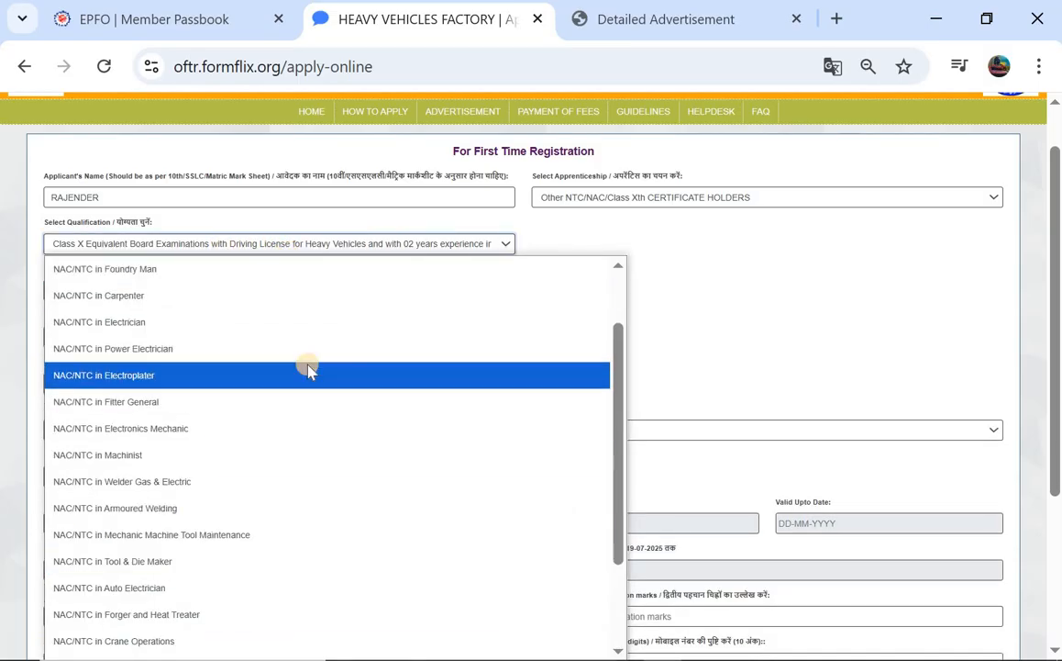
scroll(284, 340, "up", 2)
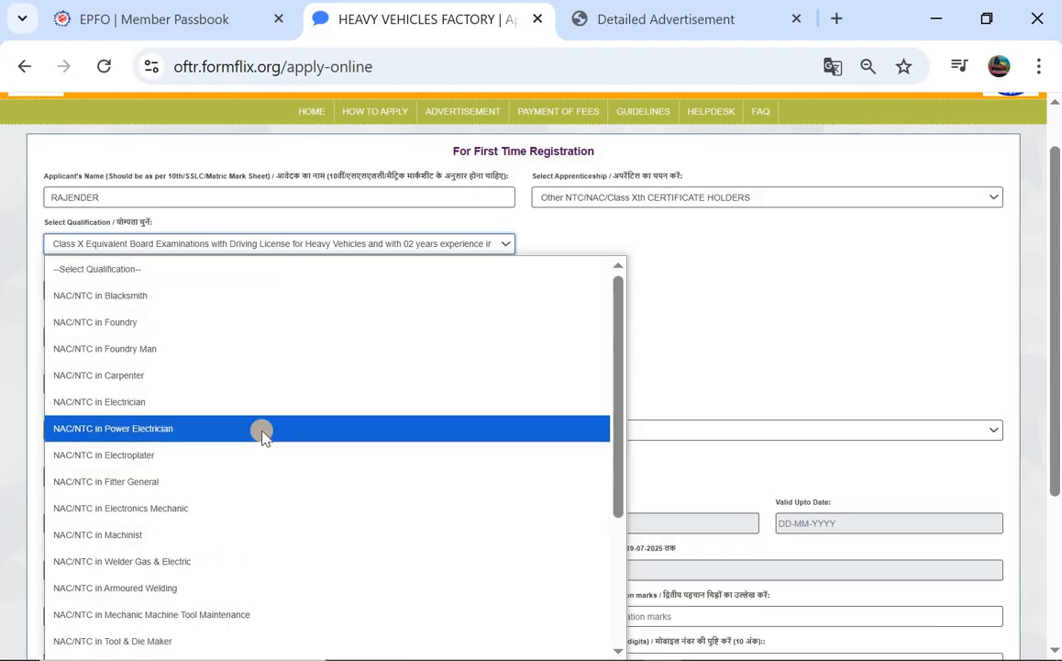
scroll(263, 437, "down", 1)
scroll(263, 437, "down", 1)
scroll(264, 437, "up", 2)
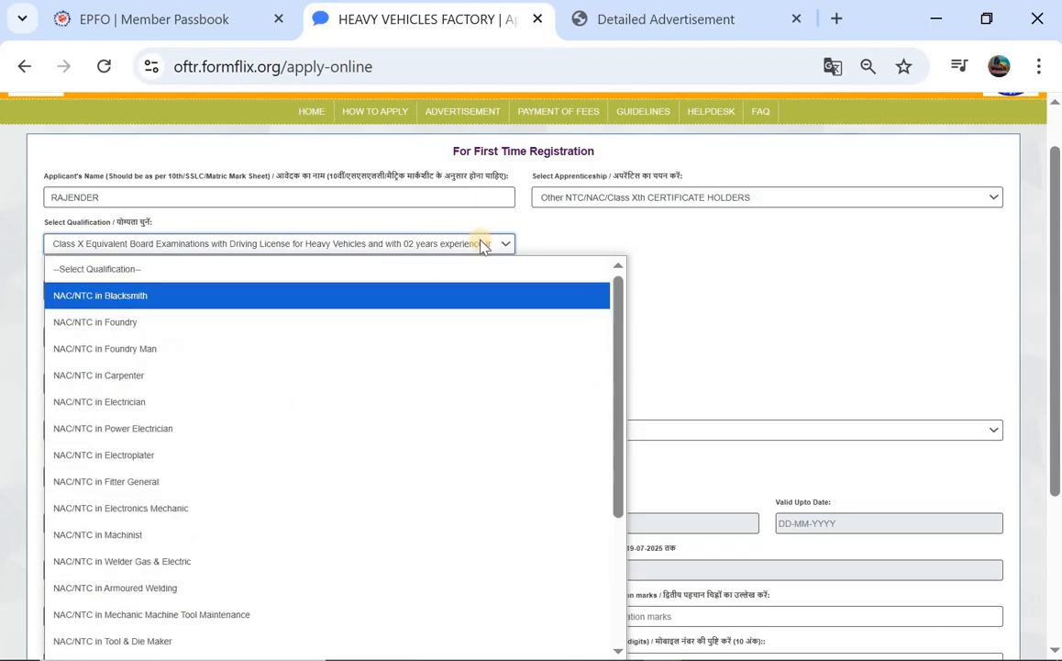
left_click(476, 244)
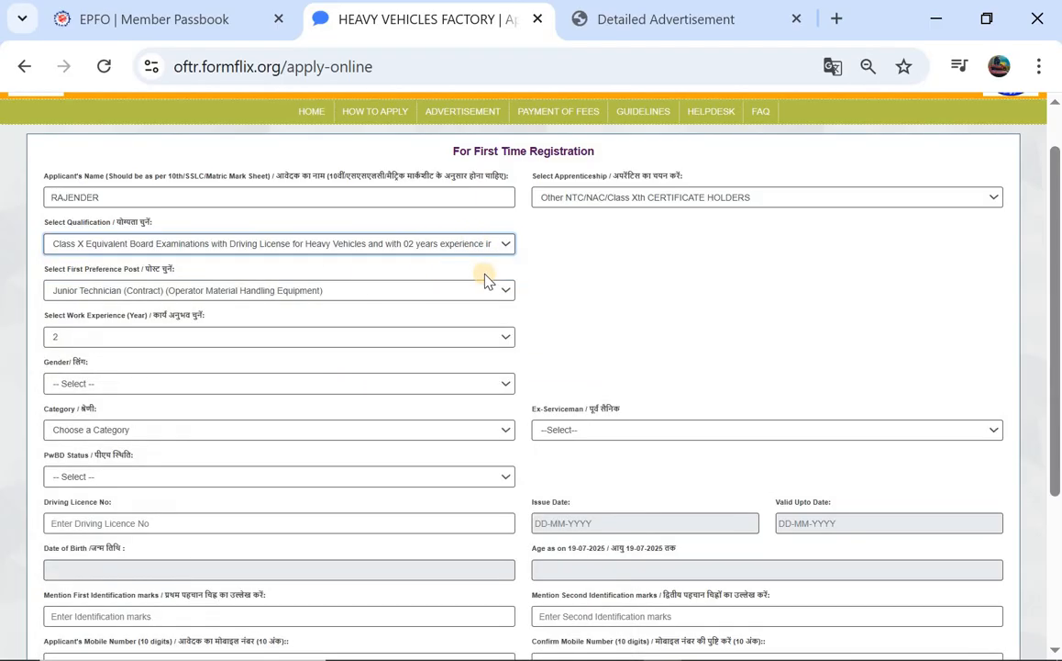
scroll(307, 342, "down", 1)
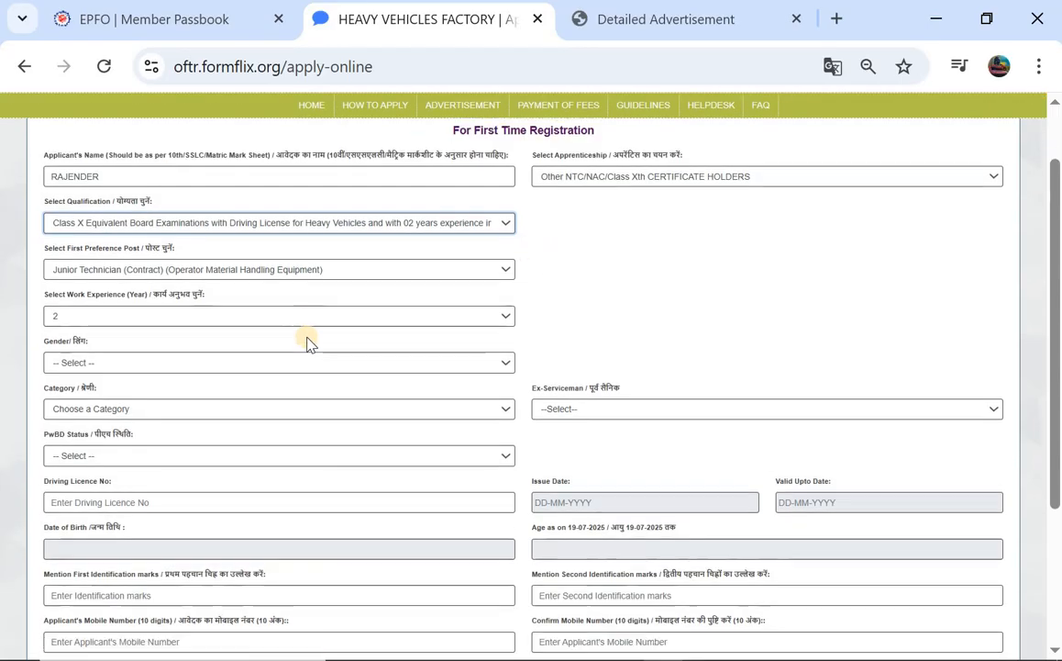
Set gender MALE, category ST, ex-serviceman NO and PwBD status NO
left_click(129, 354)
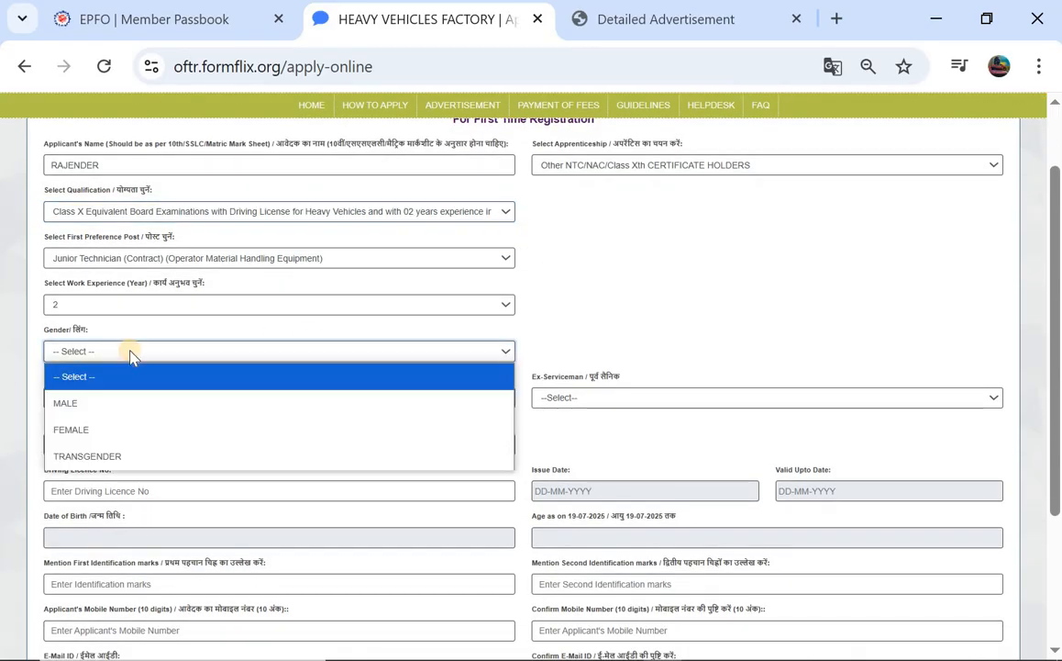
left_click(154, 405)
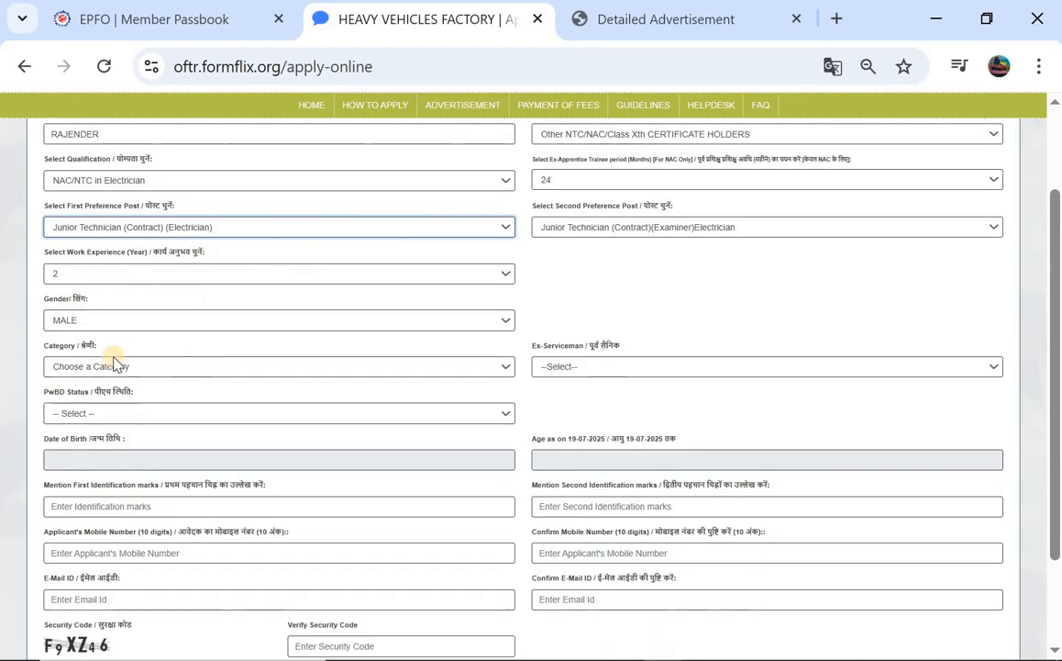
left_click(125, 366)
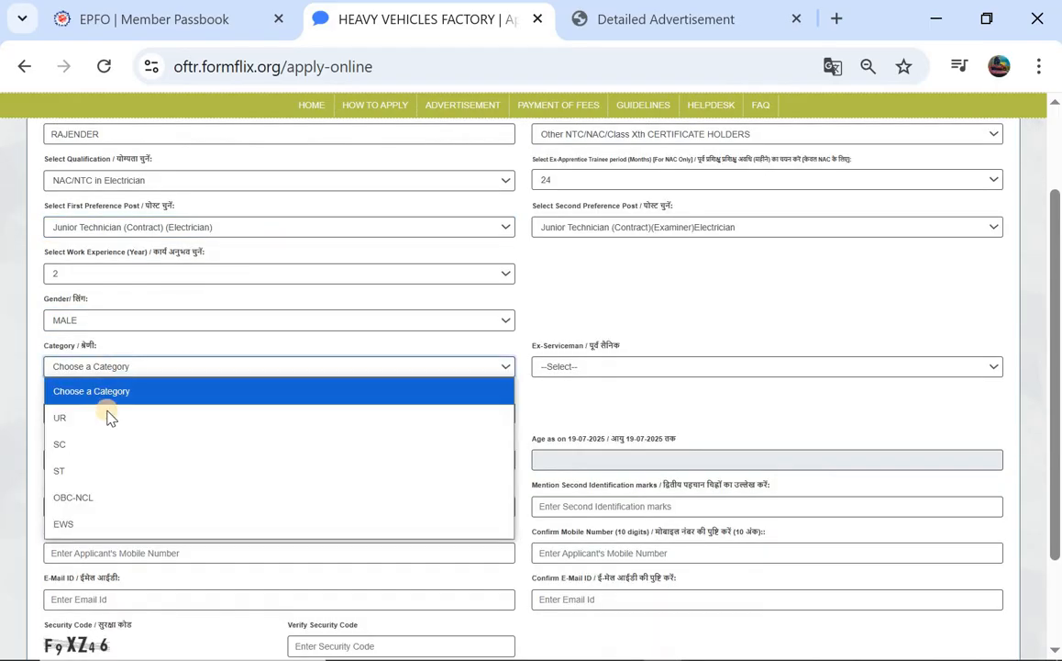
left_click(174, 471)
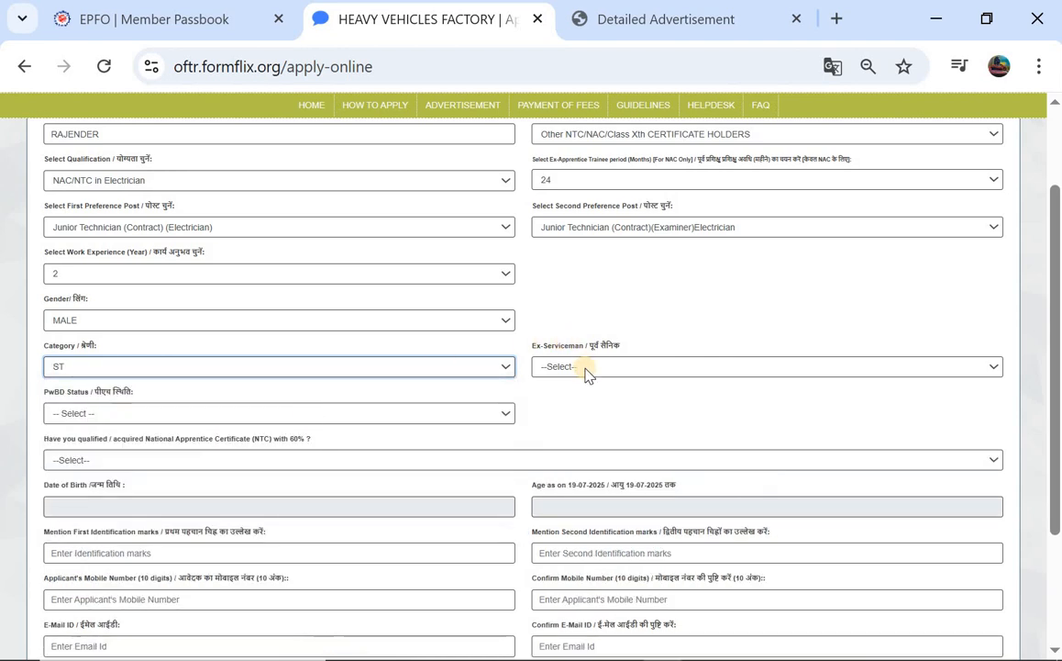
left_click(587, 368)
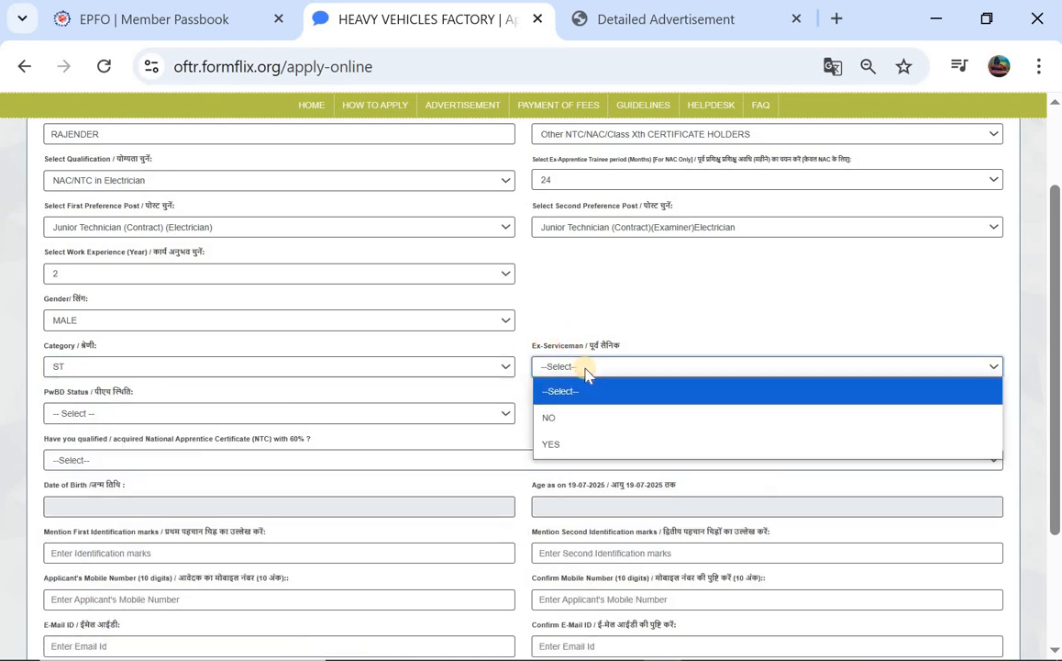
left_click(571, 442)
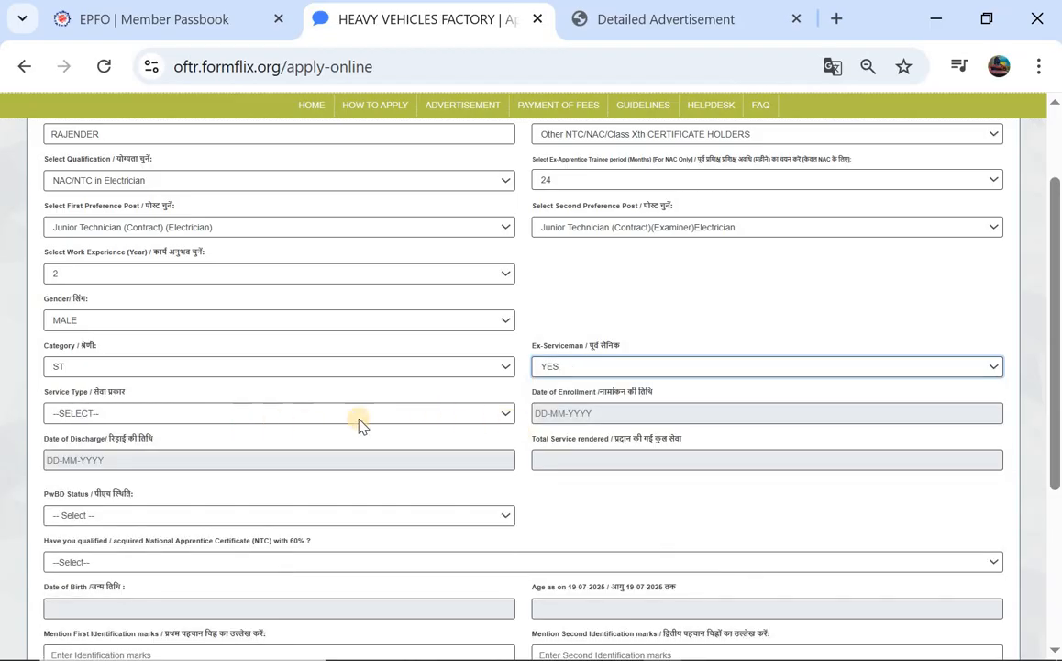
left_click(613, 368)
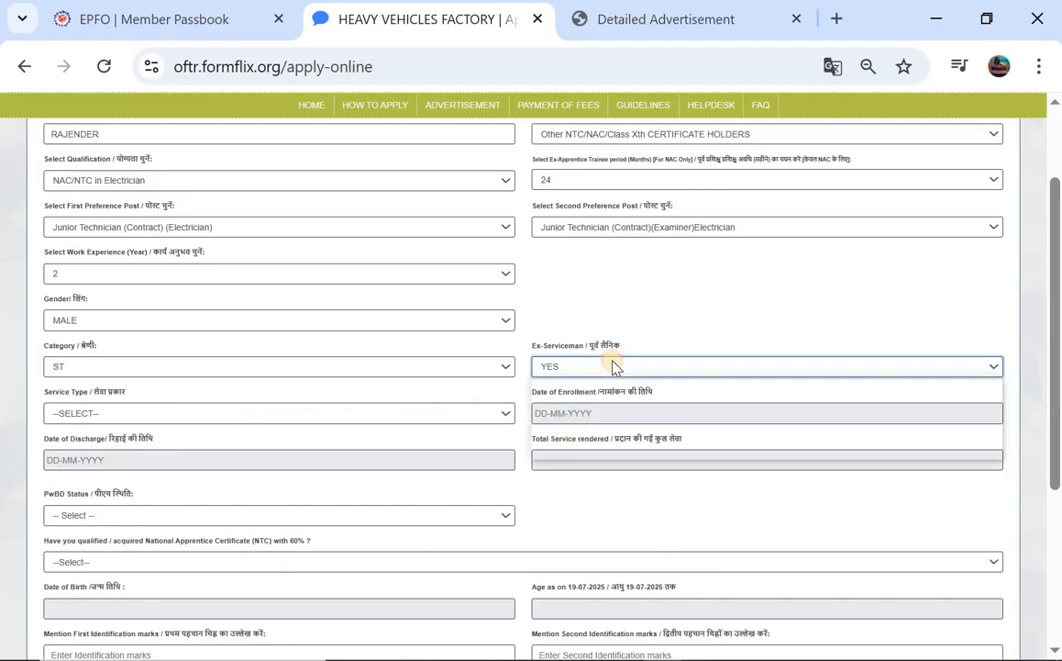
left_click(573, 417)
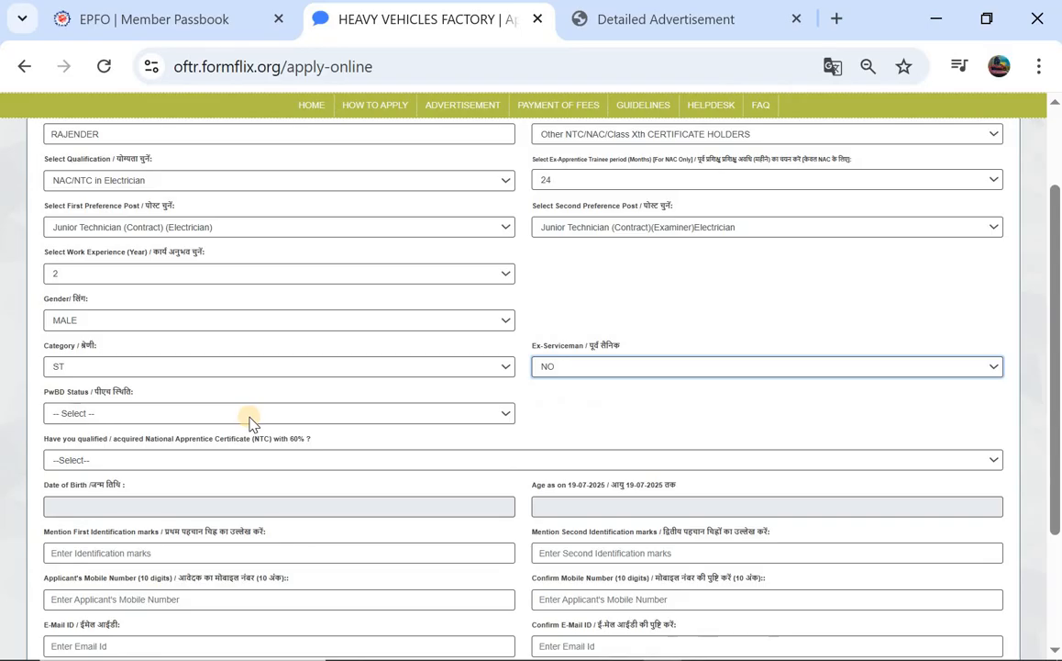
left_click(251, 422)
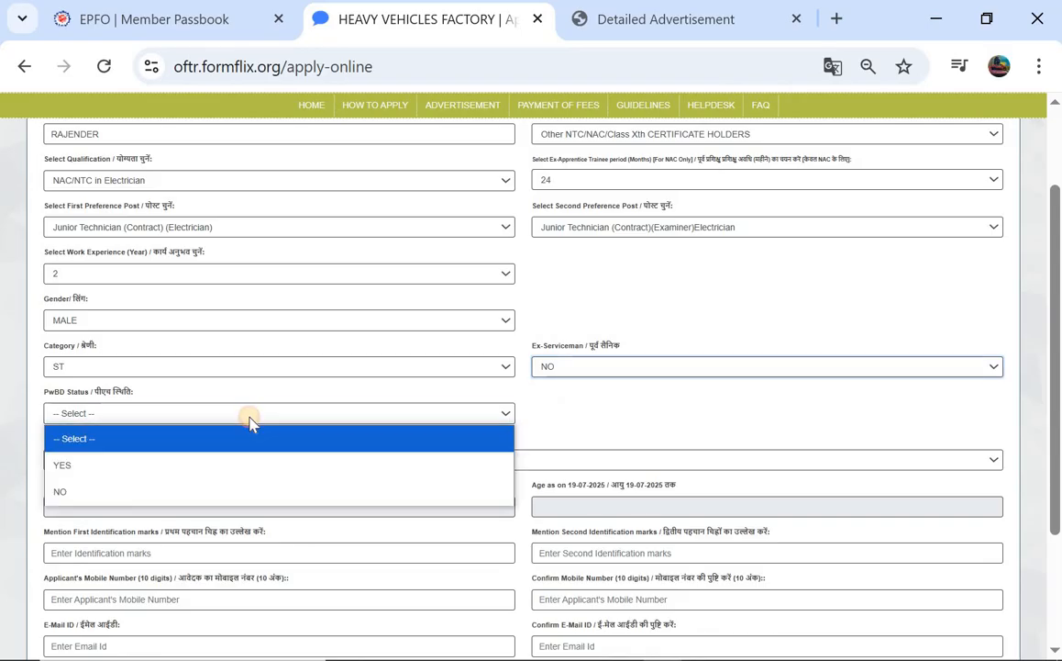
left_click(189, 492)
Answer YES to the NTC-with-60% question
scroll(190, 494, "down", 1)
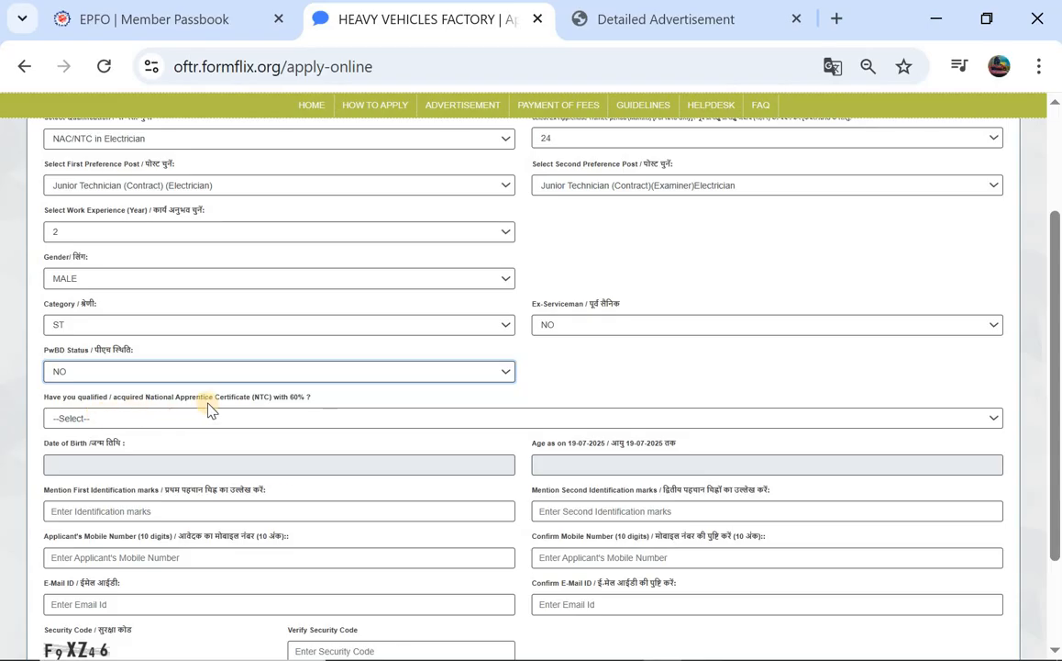
left_click(256, 420)
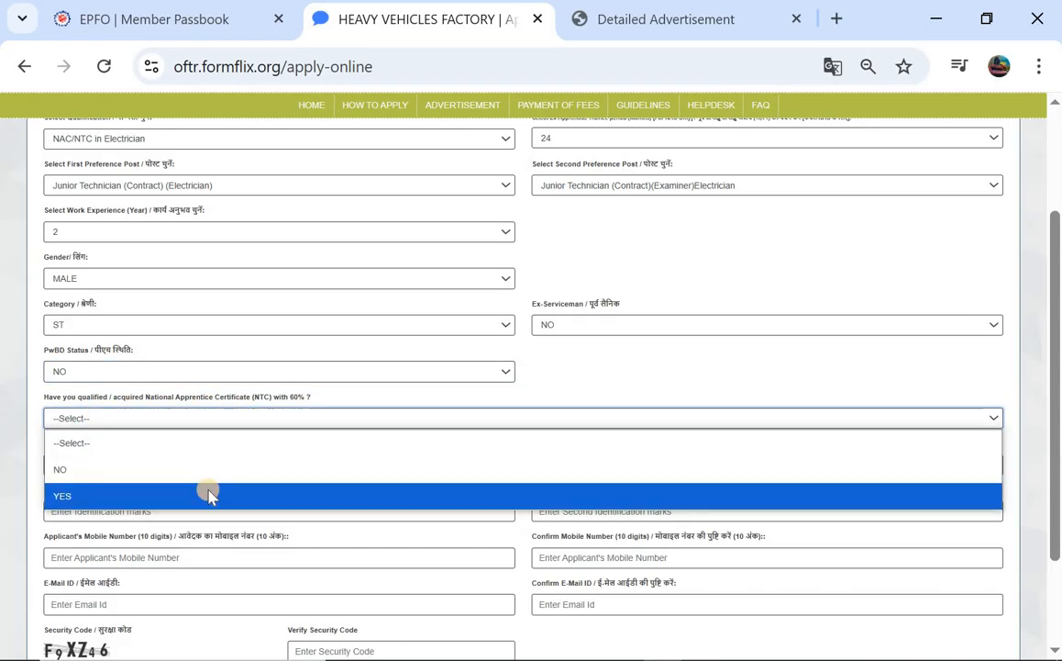
left_click(209, 495)
scroll(277, 438, "down", 1)
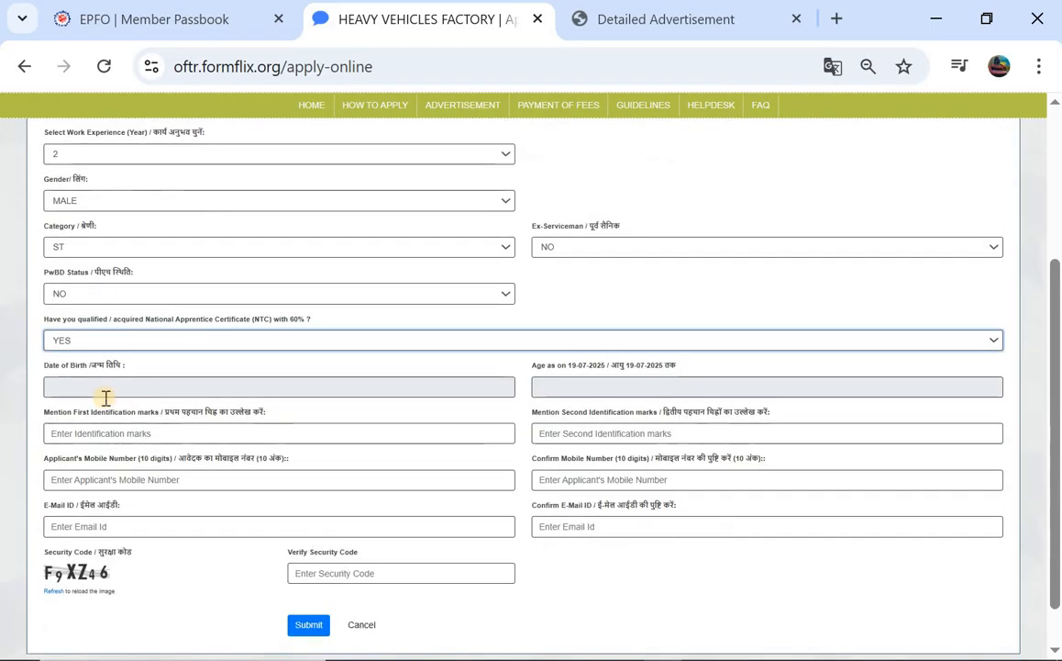
left_click(195, 340)
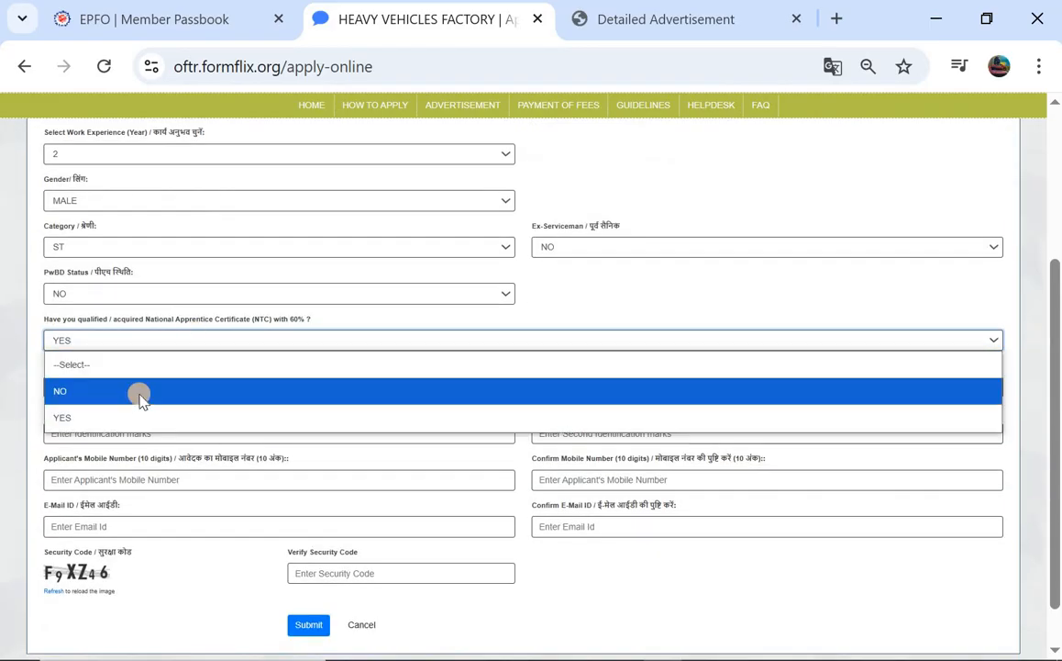
left_click(138, 393)
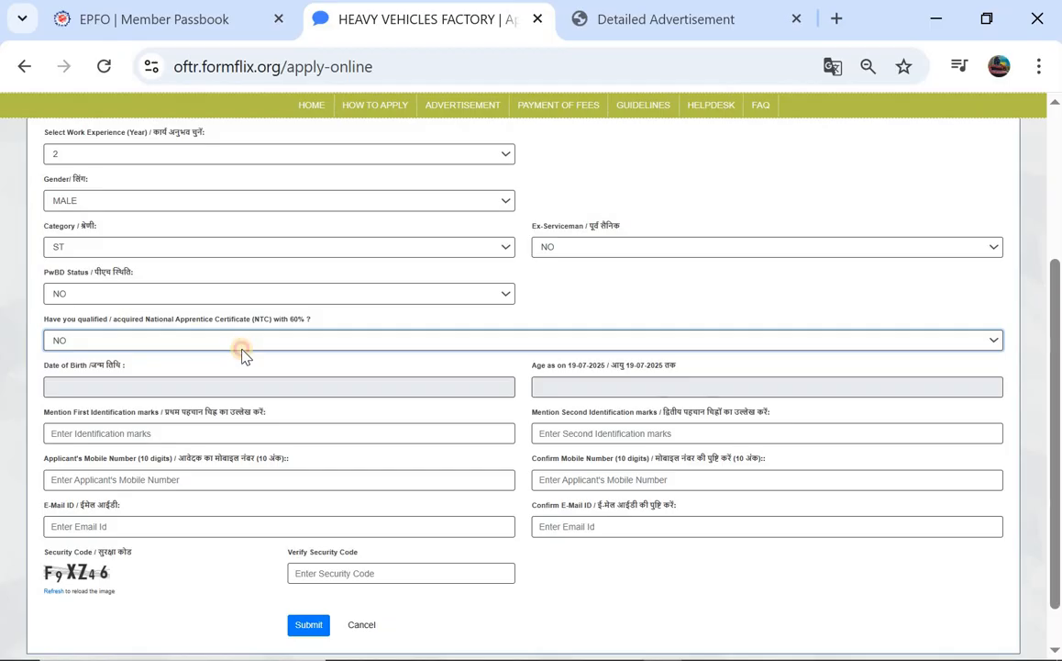
left_click(241, 348)
left_click(174, 422)
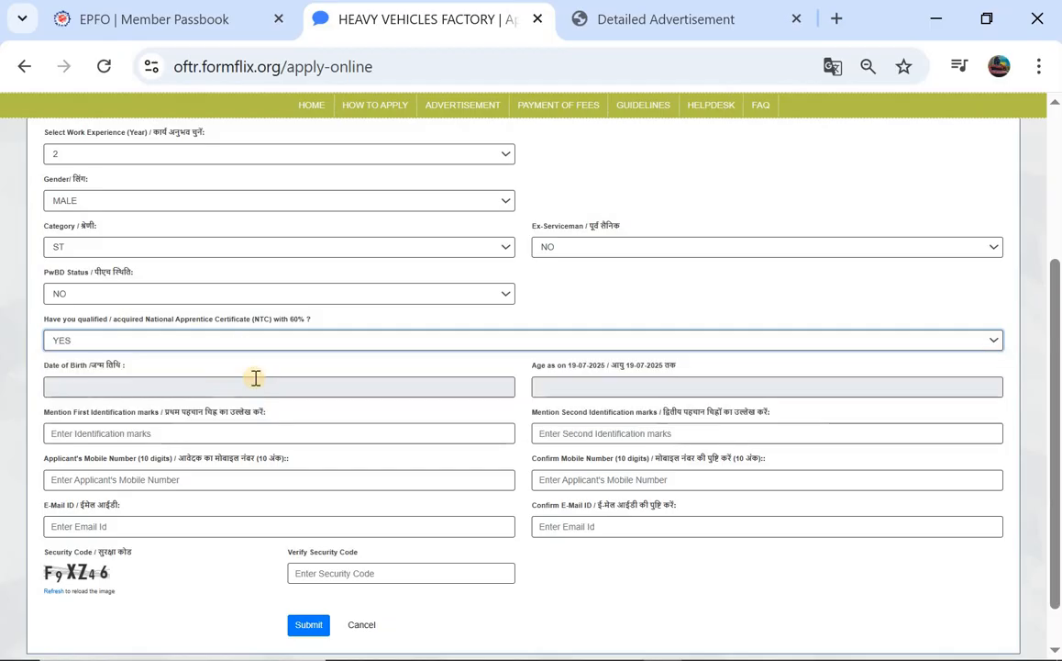
scroll(255, 376, "down", 1)
left_click(158, 321)
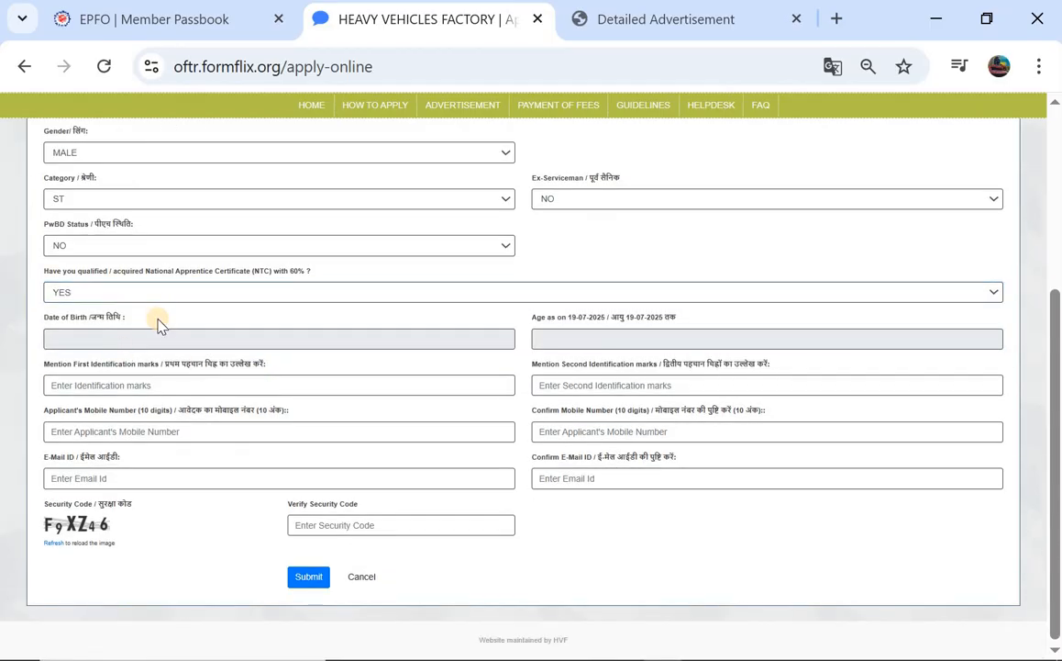
left_click(175, 340)
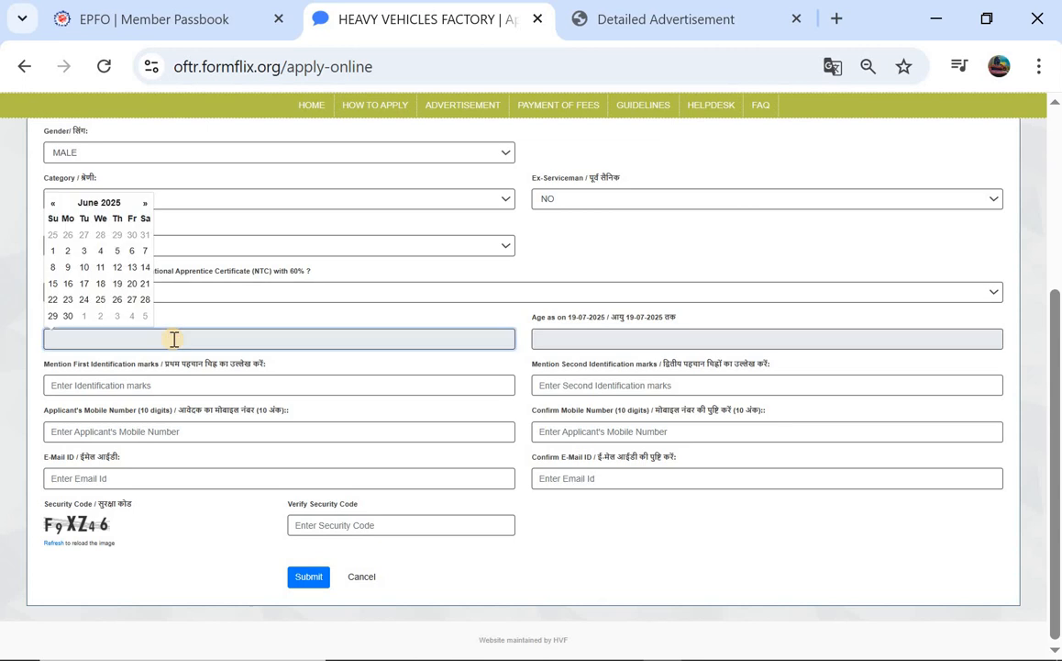
left_click(81, 207)
left_click(96, 218)
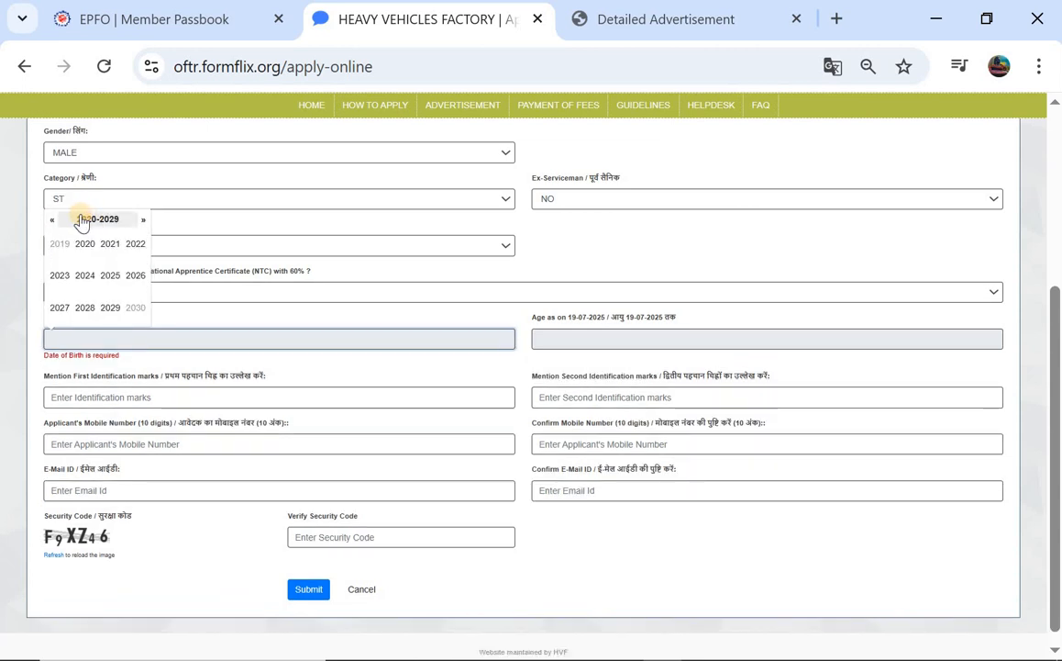
left_click(53, 221)
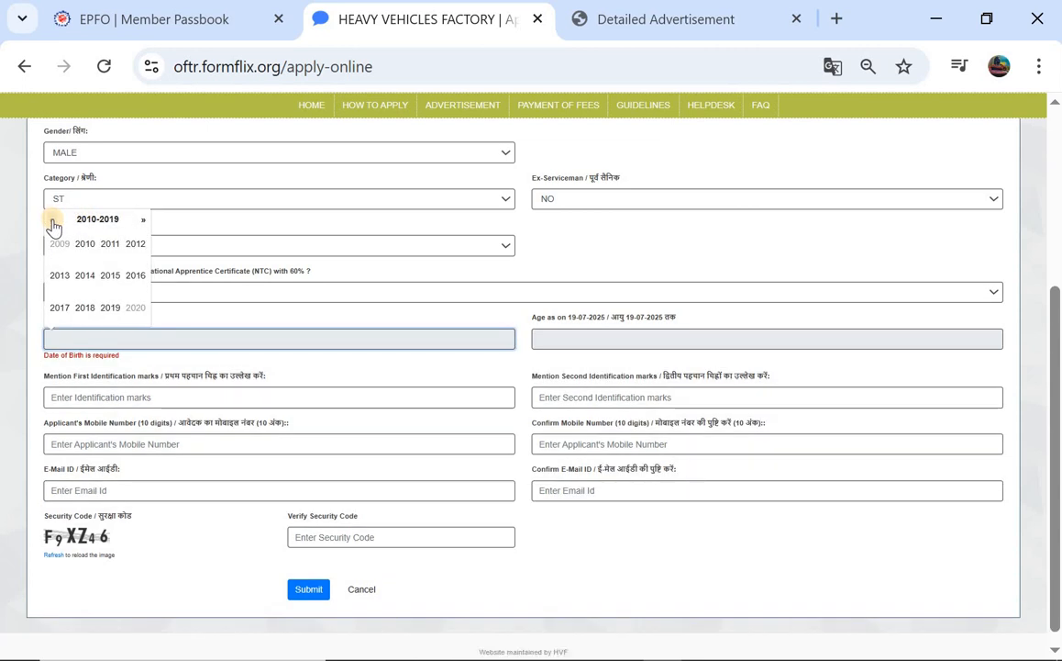
left_click(52, 221)
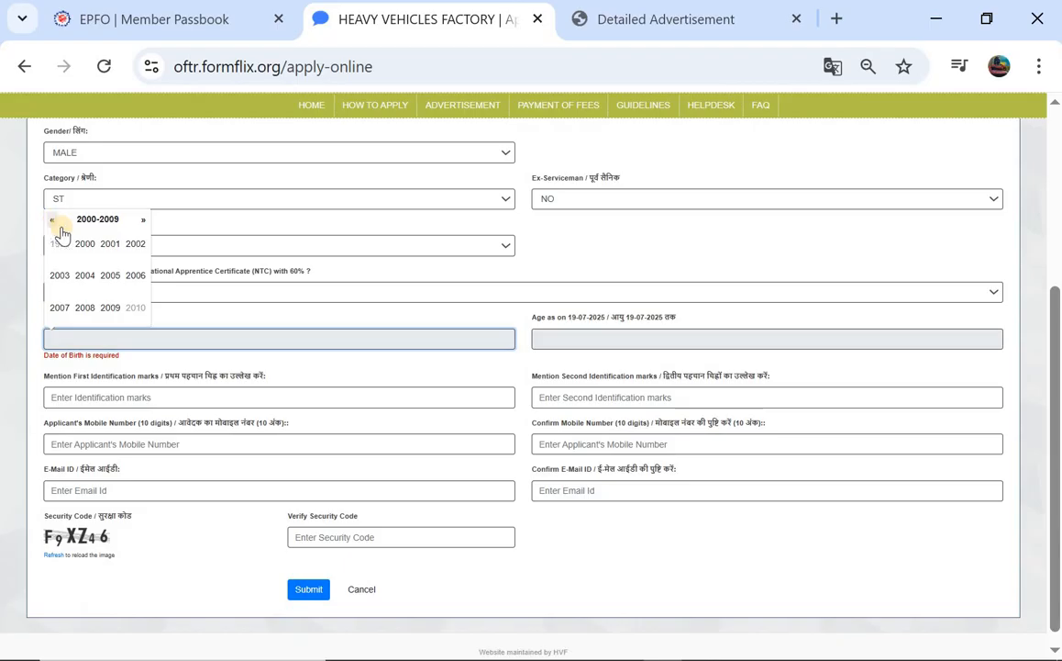
left_click(133, 244)
left_click(58, 276)
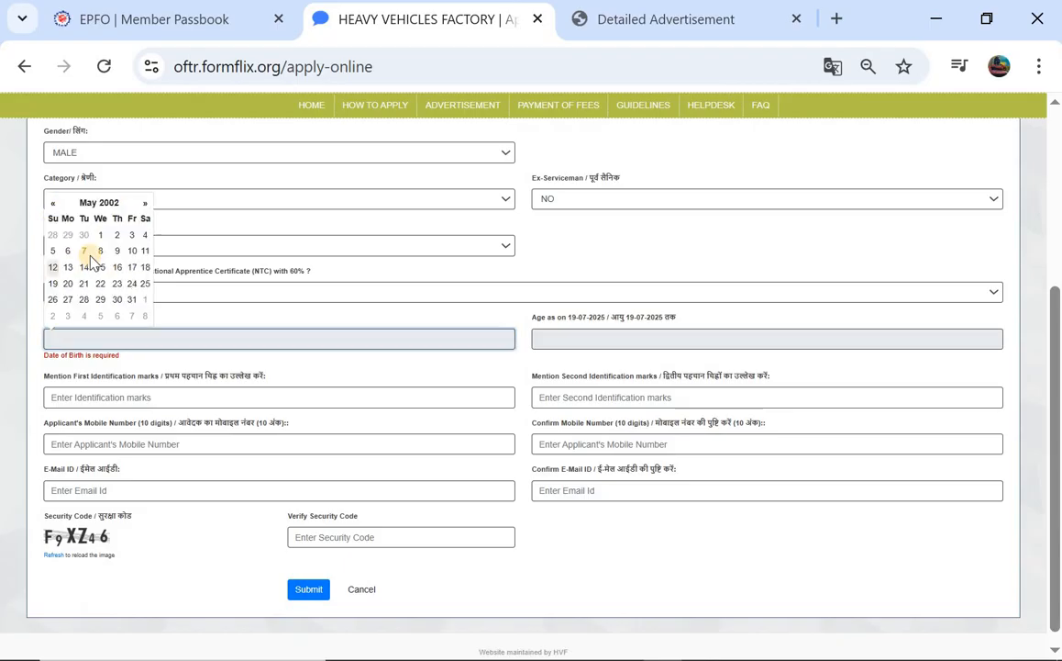
left_click(101, 237)
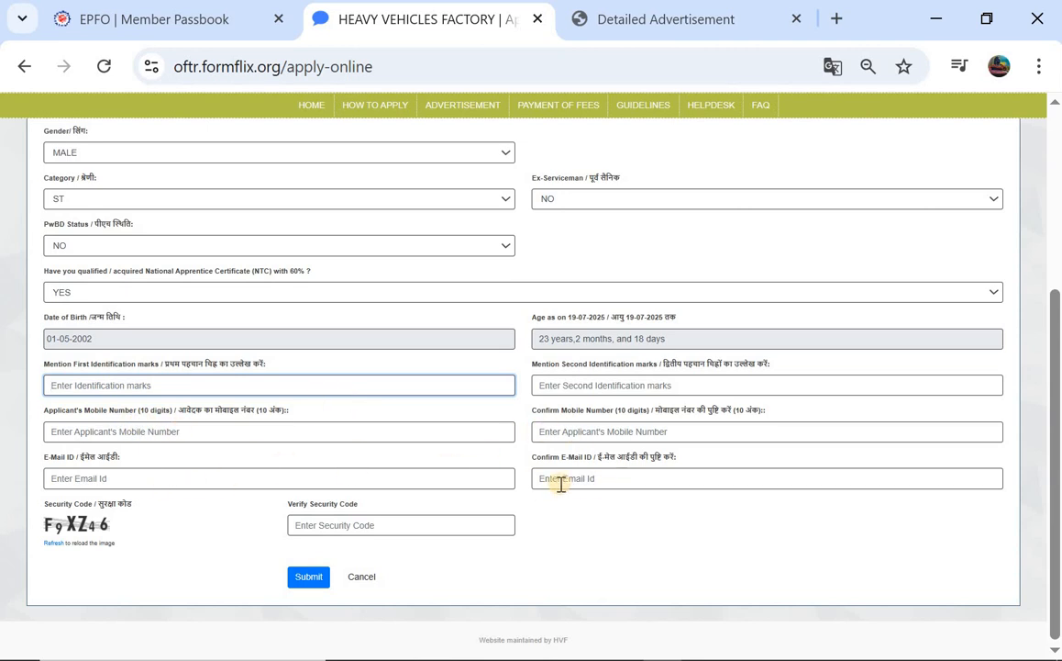
left_click(305, 578)
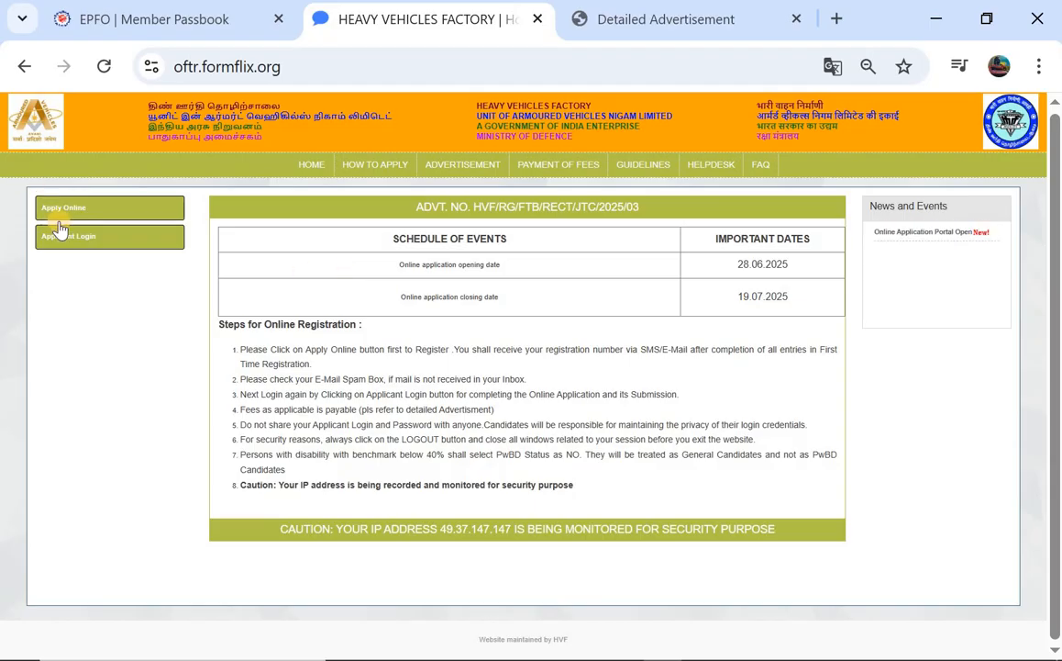
Log in through Applicant Login with the registration number, date of birth and security code
left_click(86, 240)
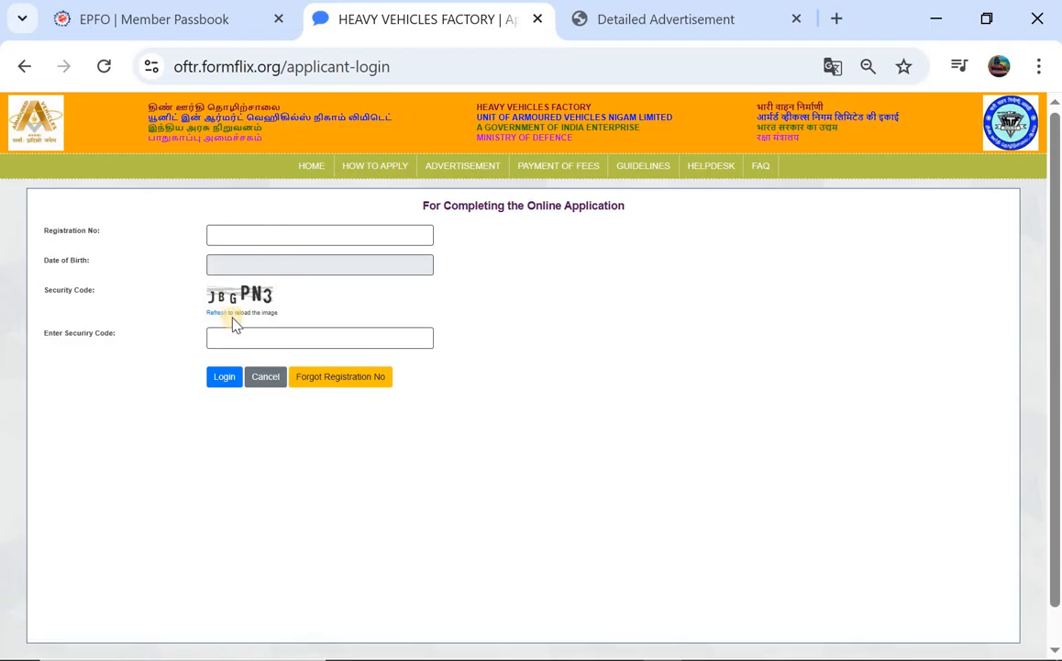
left_click(271, 339)
left_click(225, 378)
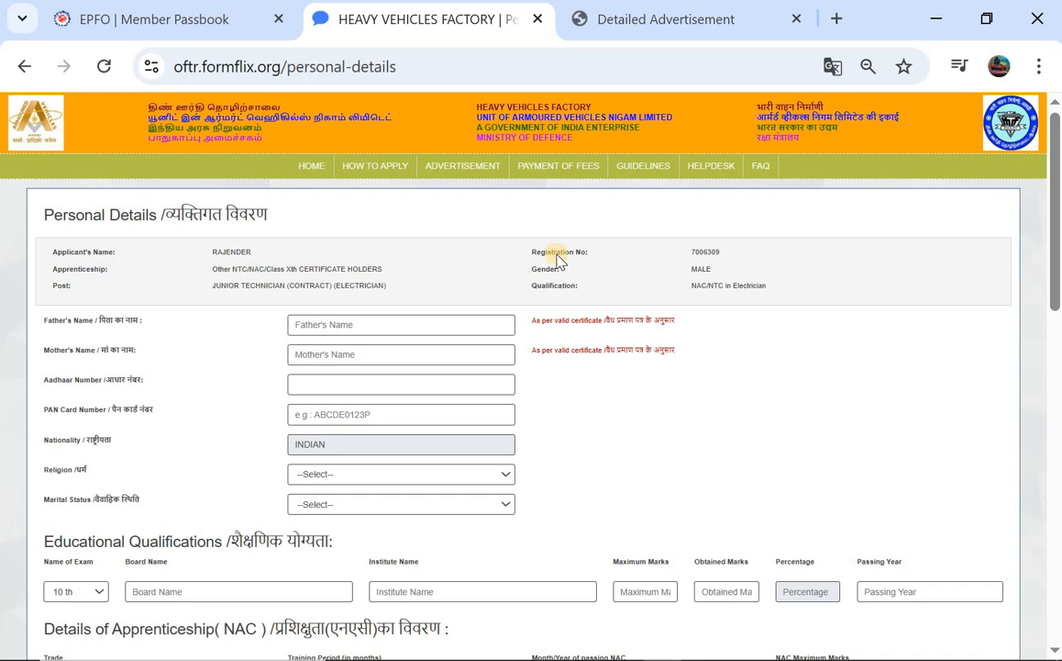
Fill in the father's name, mother's name and Aadhaar number fields
scroll(559, 261, "down", 1)
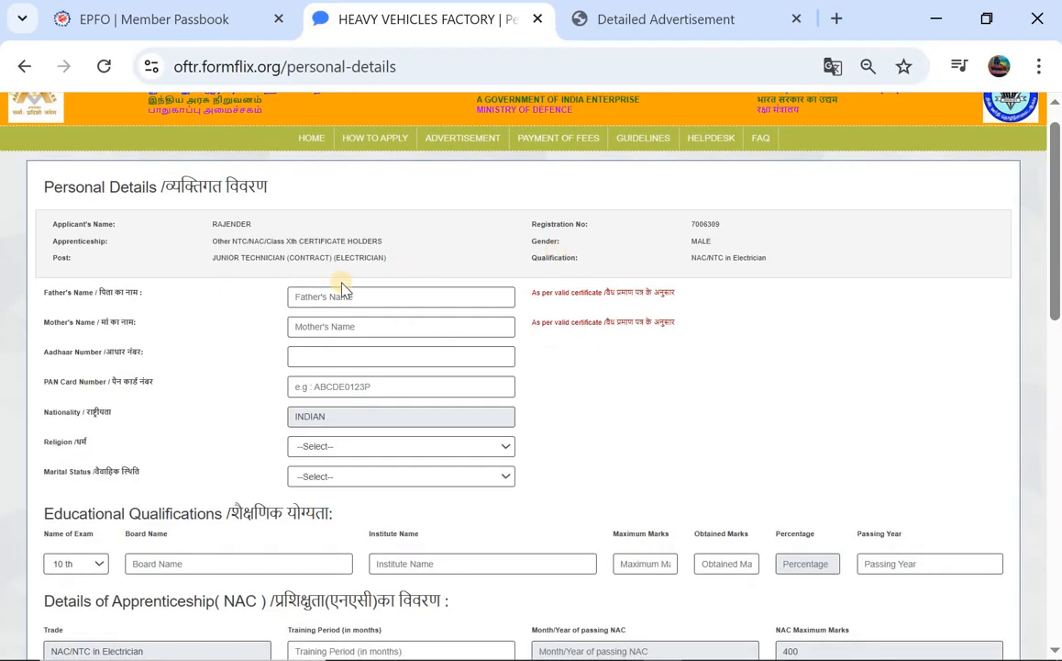
left_click(358, 301)
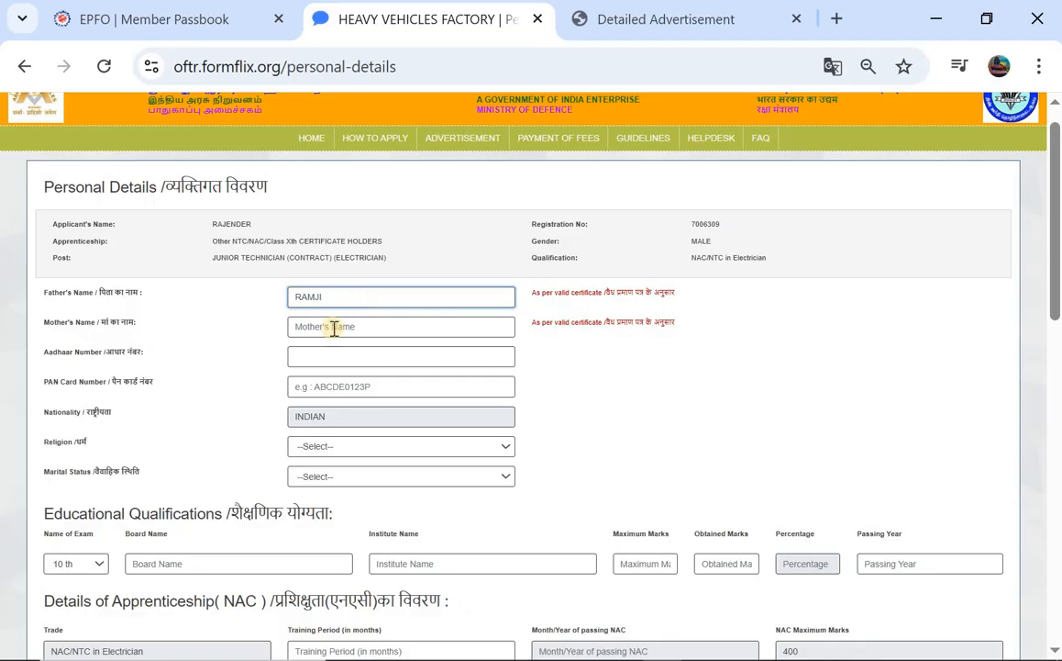
left_click(334, 328)
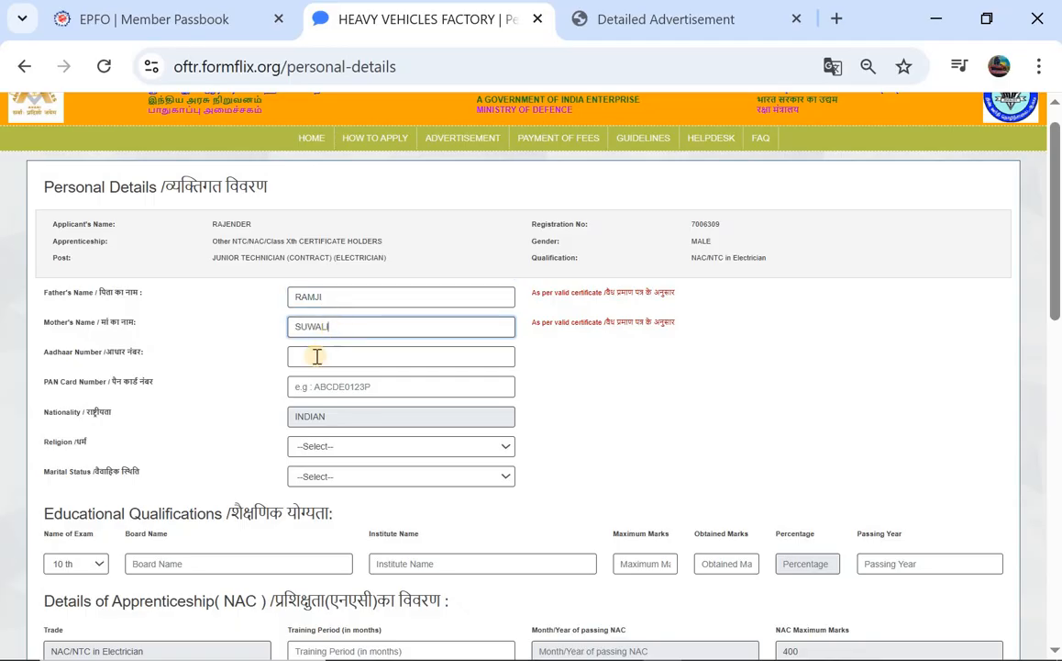
left_click(316, 356)
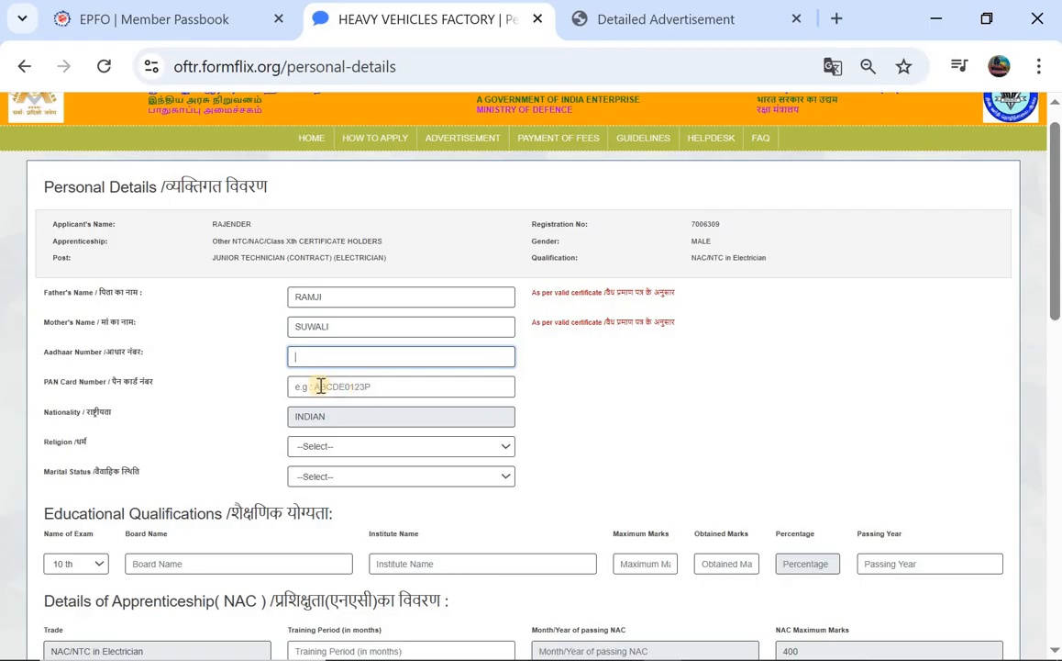
Set religion to HINDU and marital status to Unmarried
scroll(328, 386, "down", 1)
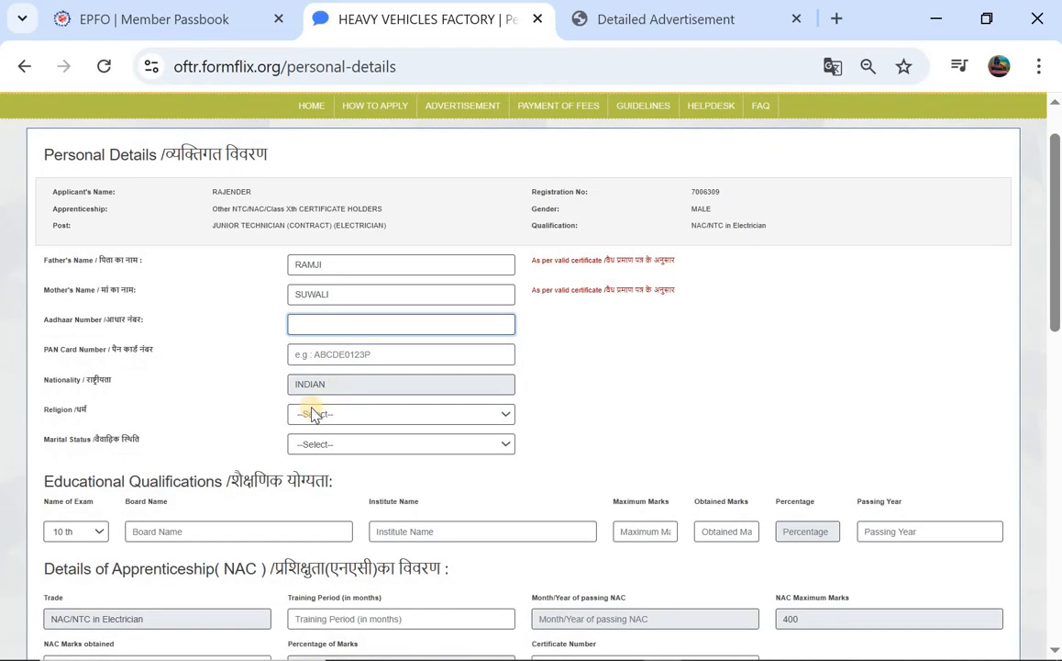
left_click(312, 415)
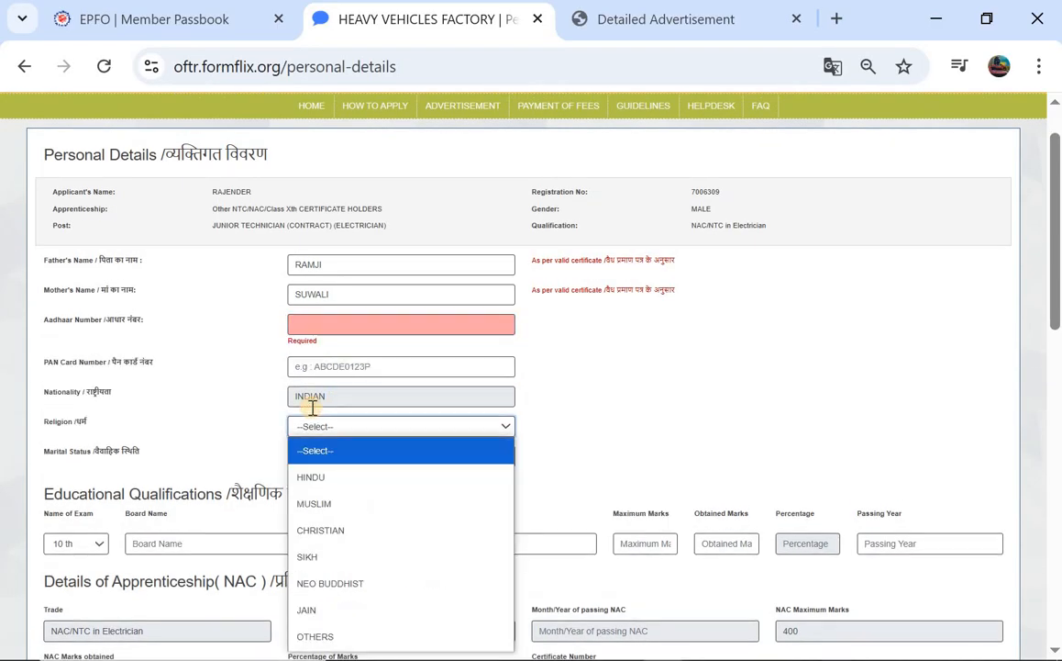
left_click(335, 480)
scroll(289, 353, "down", 1)
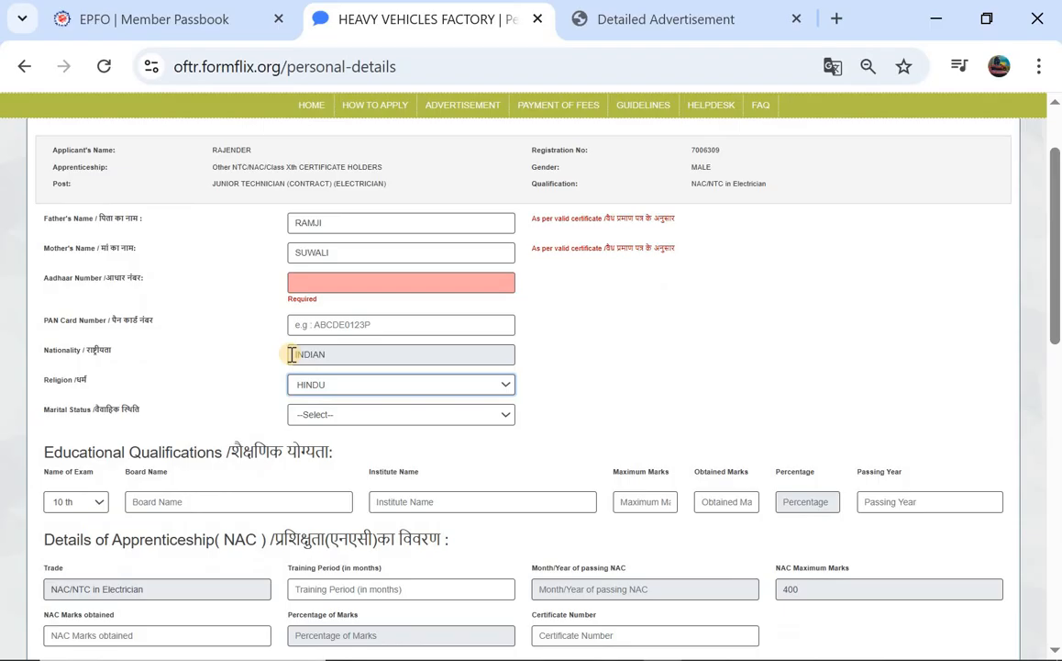
left_click(327, 417)
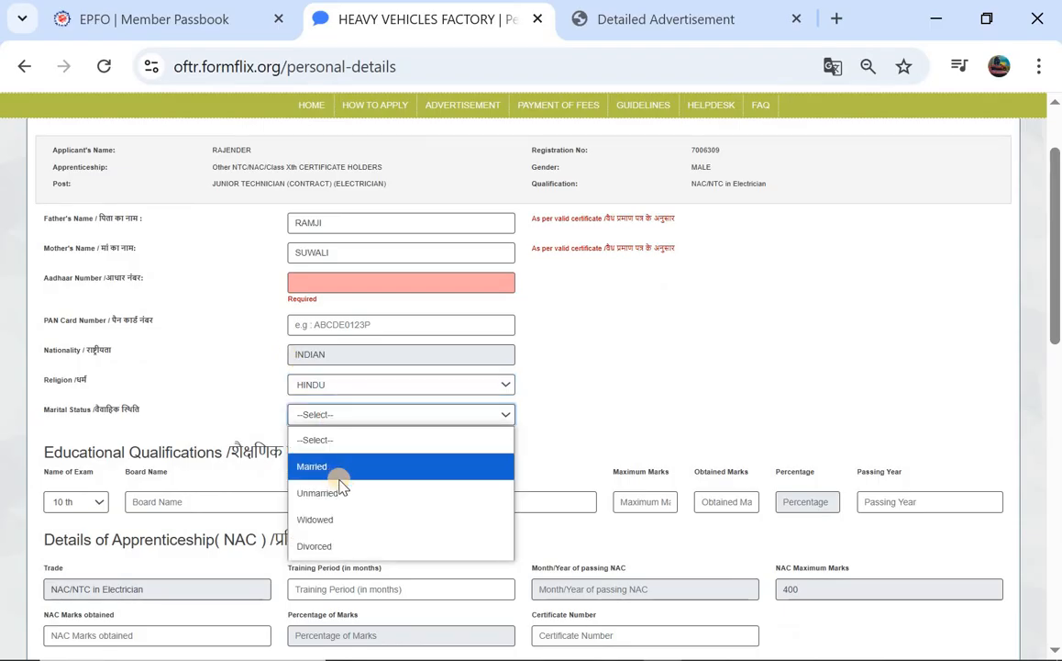
left_click(339, 492)
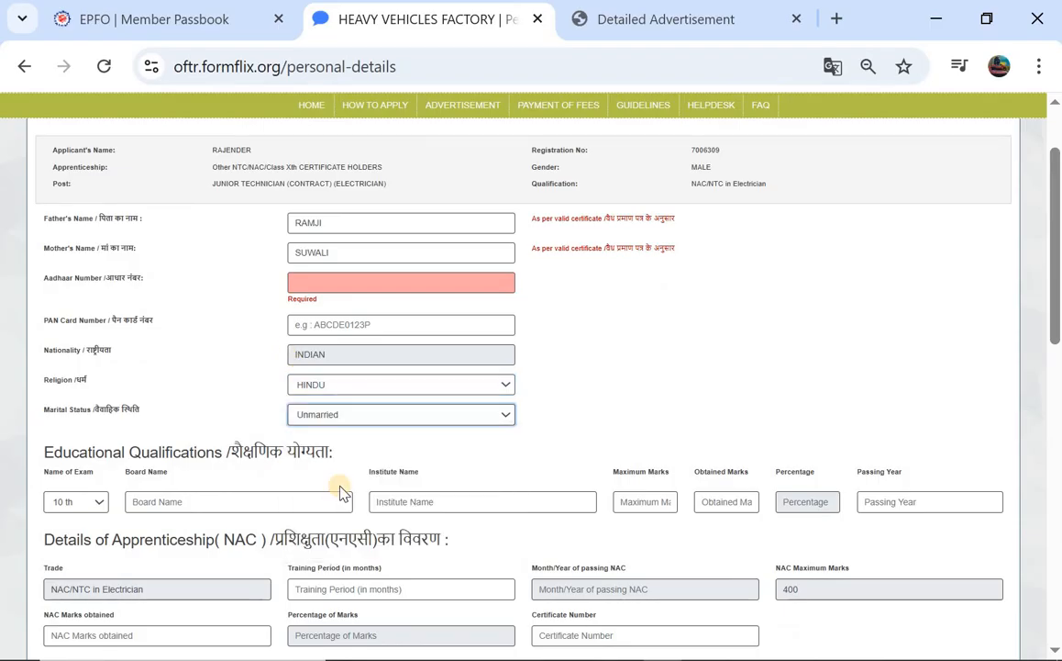
scroll(339, 493, "down", 3)
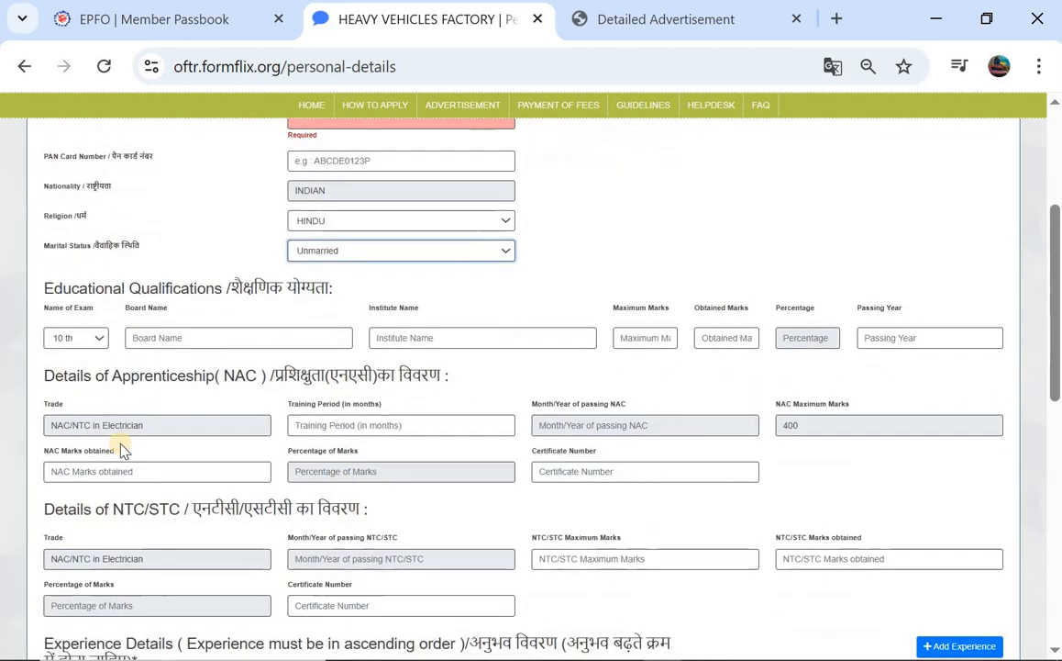
Add a 10 th qualification row with board TS and institute ZPHS
left_click(77, 339)
left_click(74, 363)
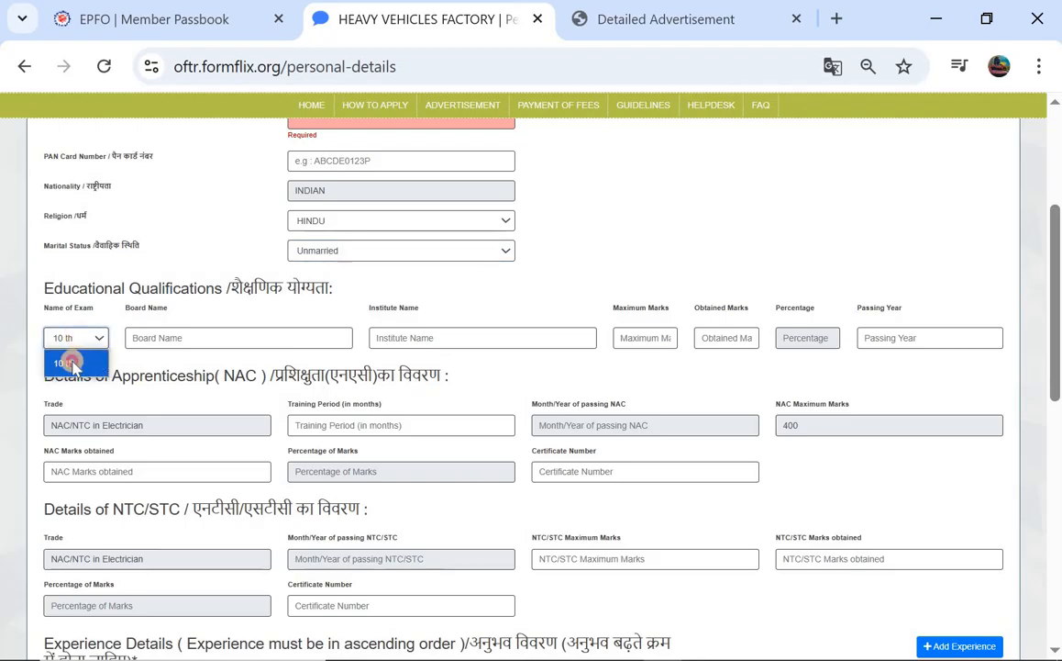
left_click(169, 345)
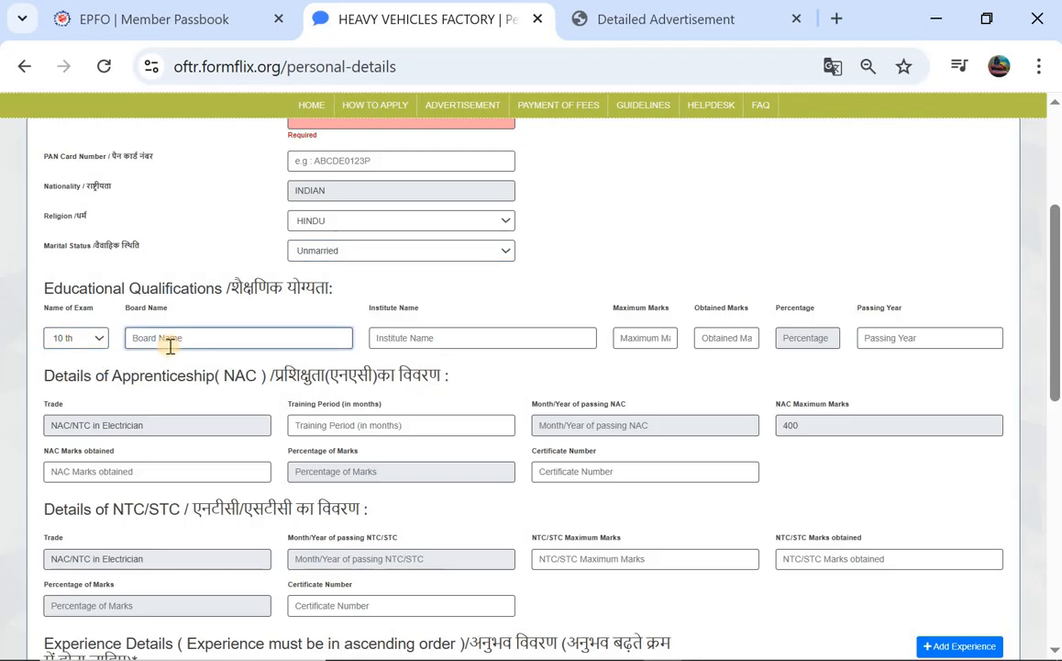
type("TS")
left_click(424, 340)
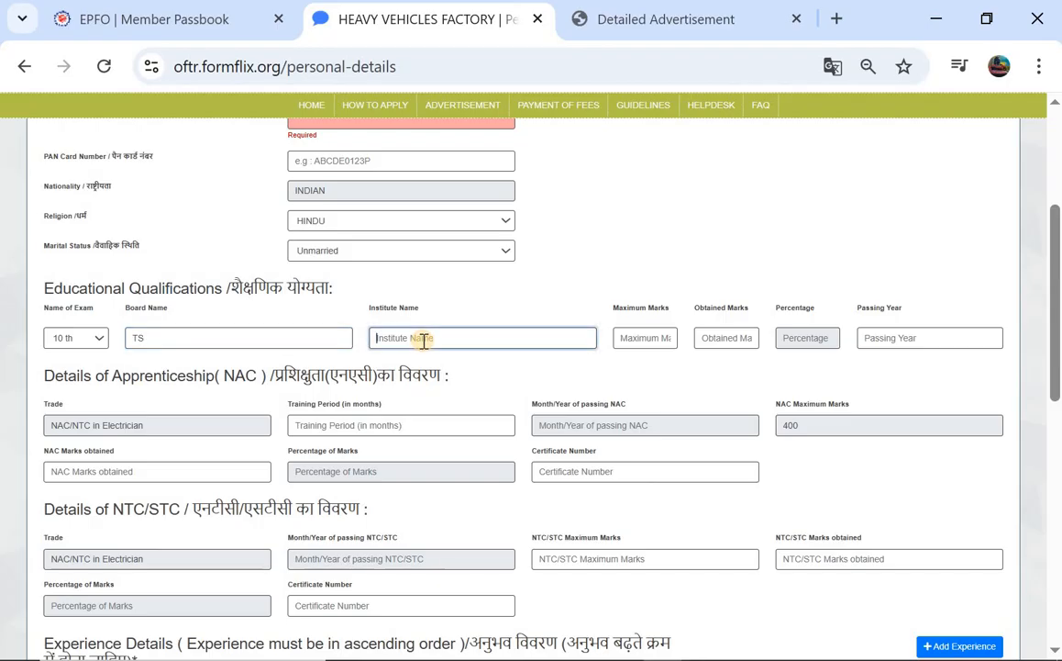
type("ZPHS")
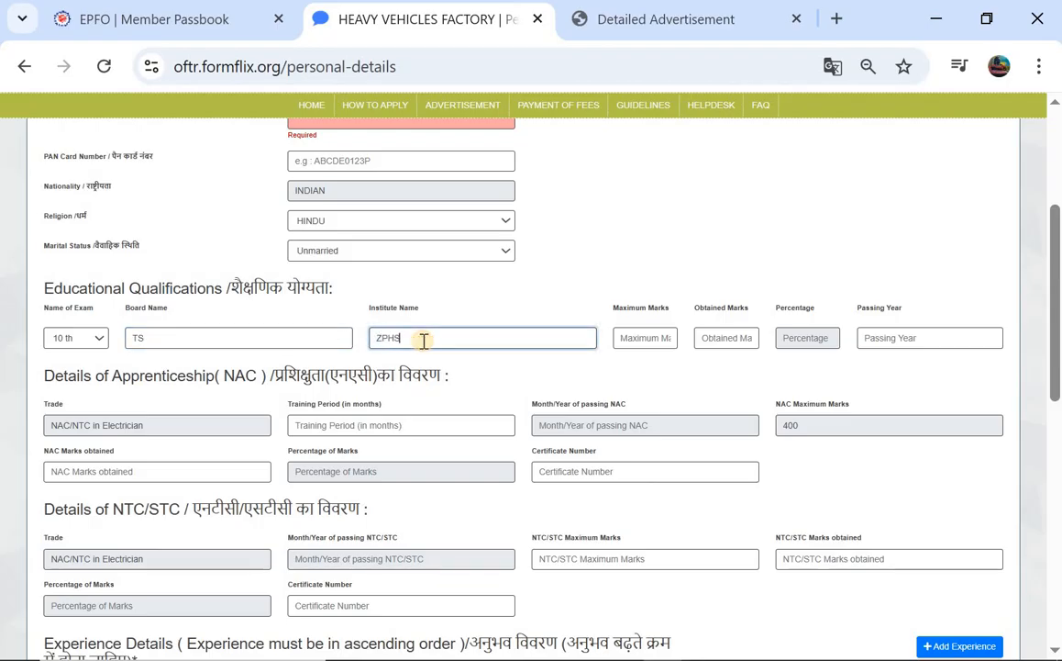
Enter 83 of 100 marks so percentage shows 83.00%, and passing year 2017
left_click(649, 343)
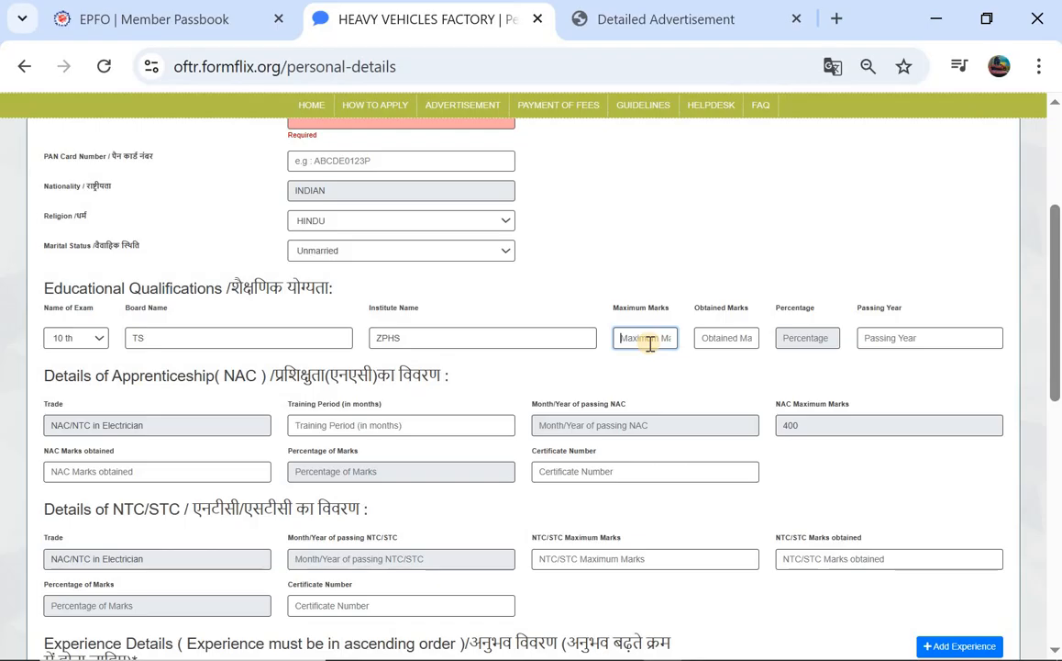
type("100")
key("BackSpace")
left_click(738, 338)
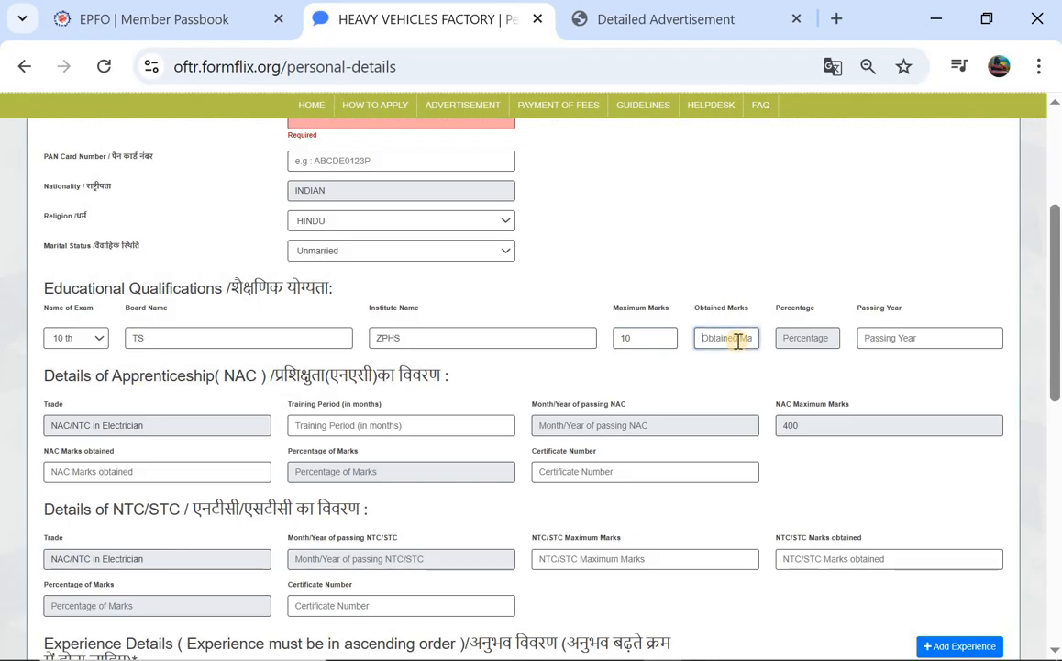
type("7")
key("BackSpace")
type("83")
left_click(652, 339)
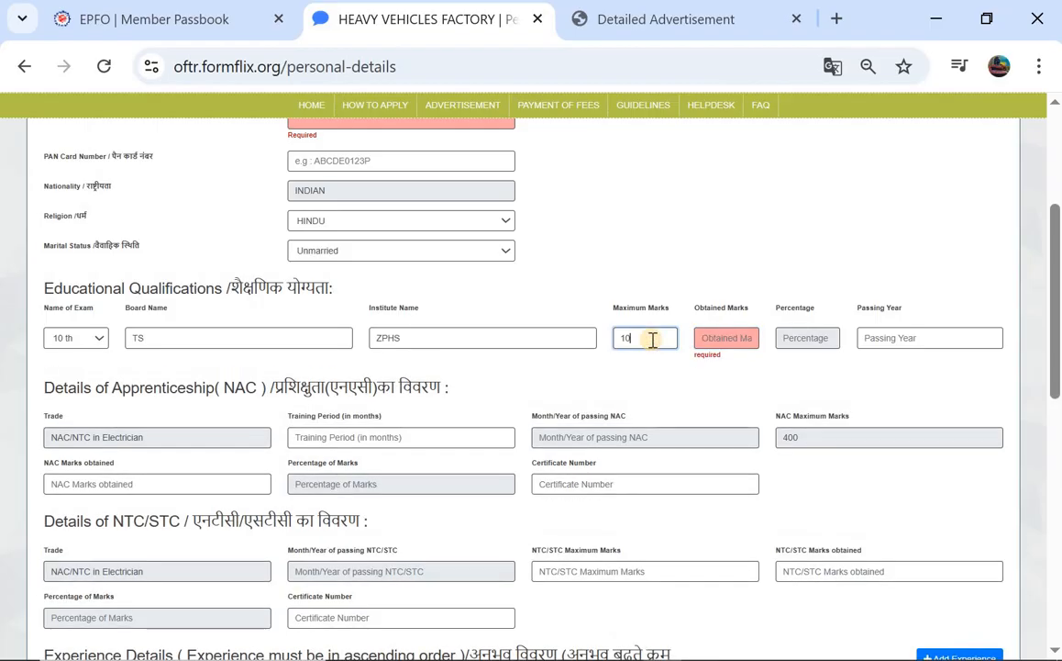
type("0")
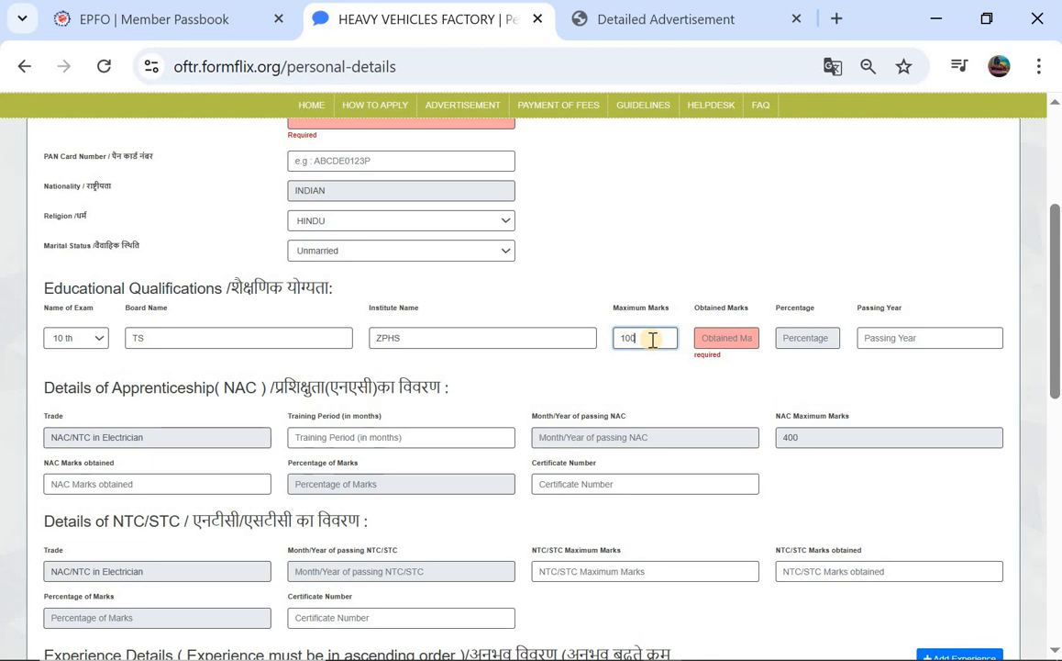
left_click(720, 336)
type("83")
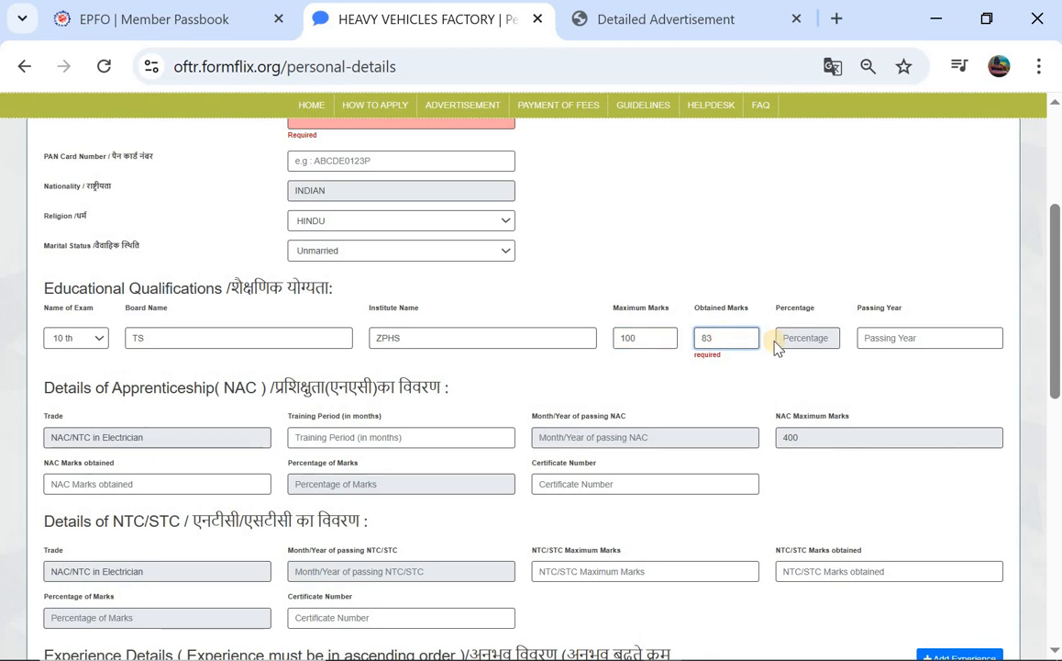
left_click(790, 338)
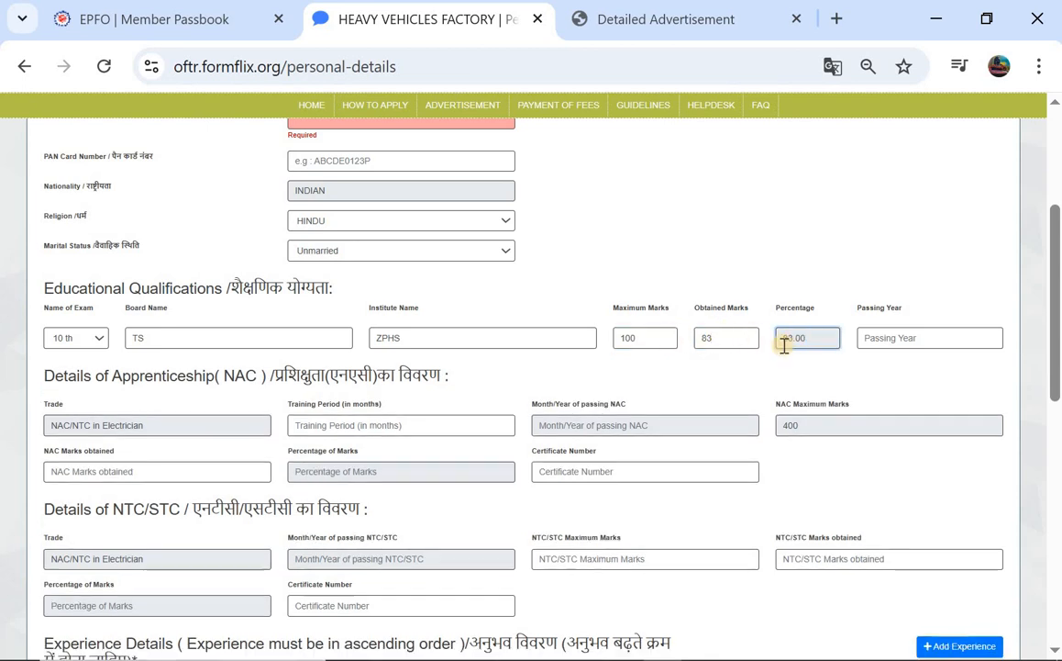
left_click(879, 340)
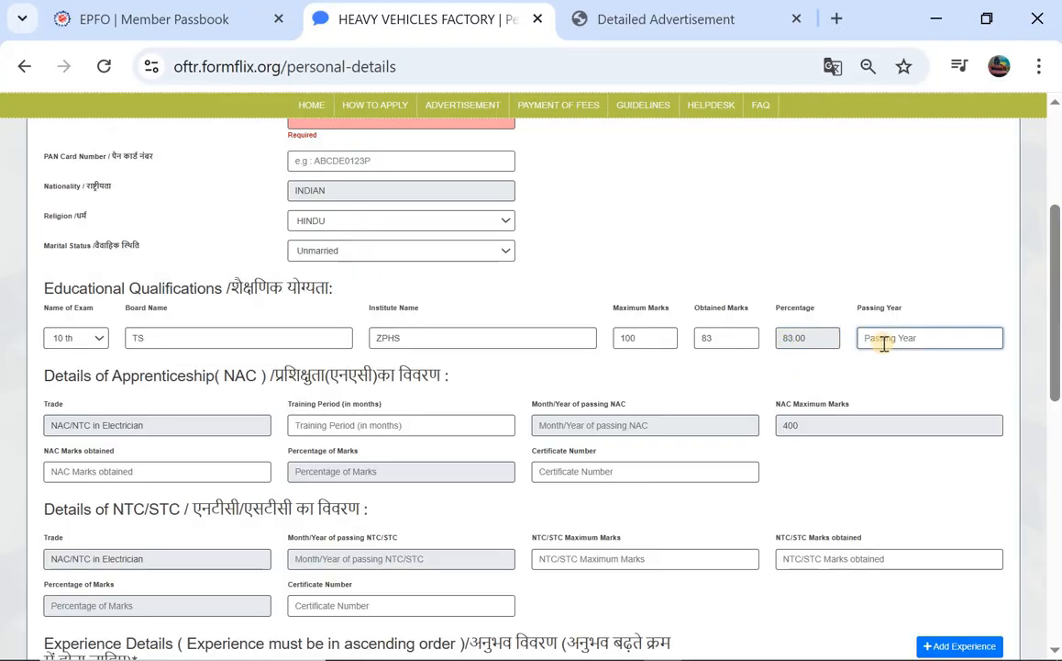
type("2017")
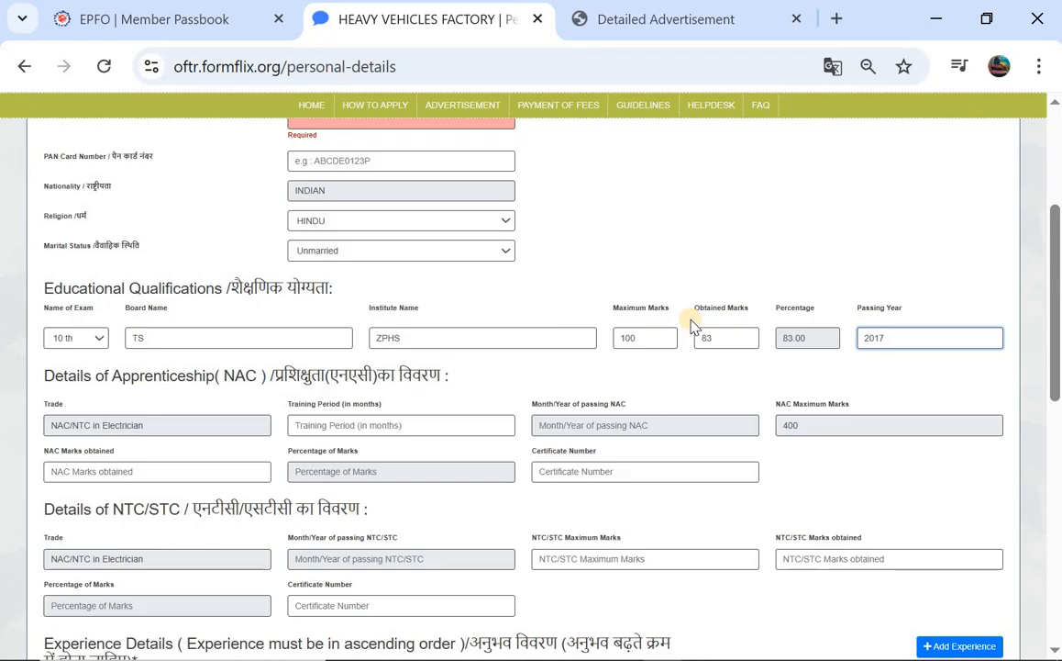
scroll(180, 332, "down", 1)
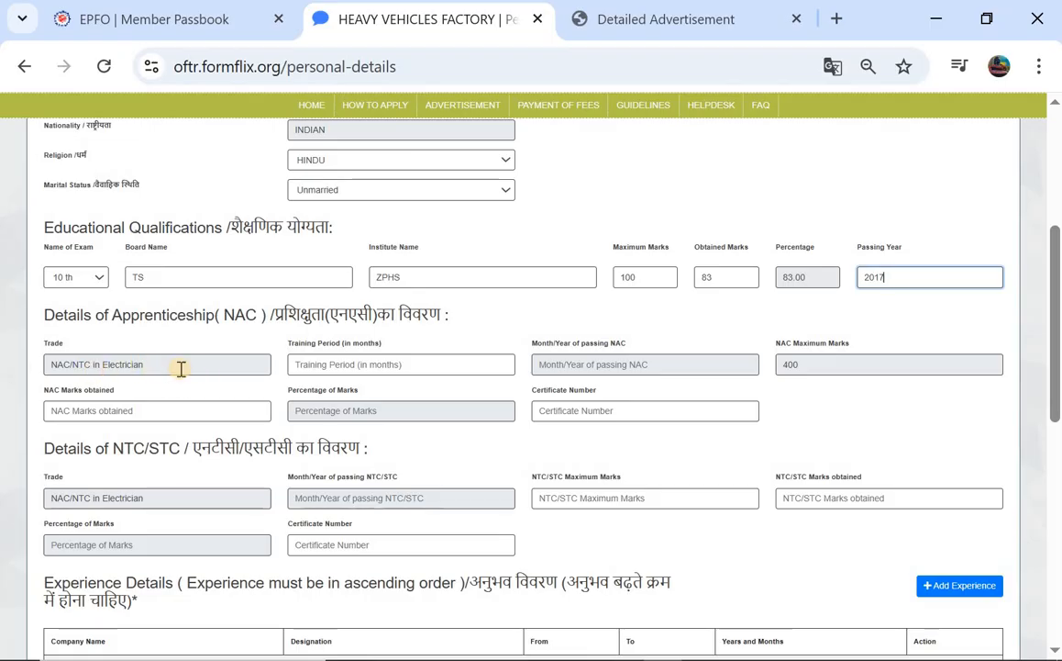
Enter a 24-month training period and set the NAC passing date to May 2019
left_click(299, 365)
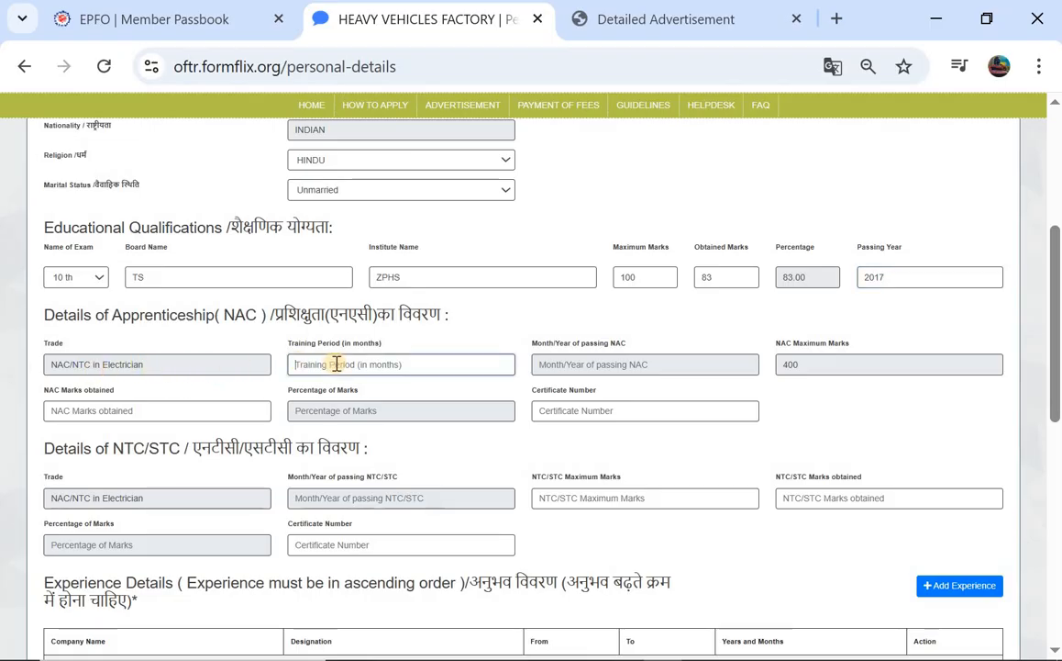
type("24")
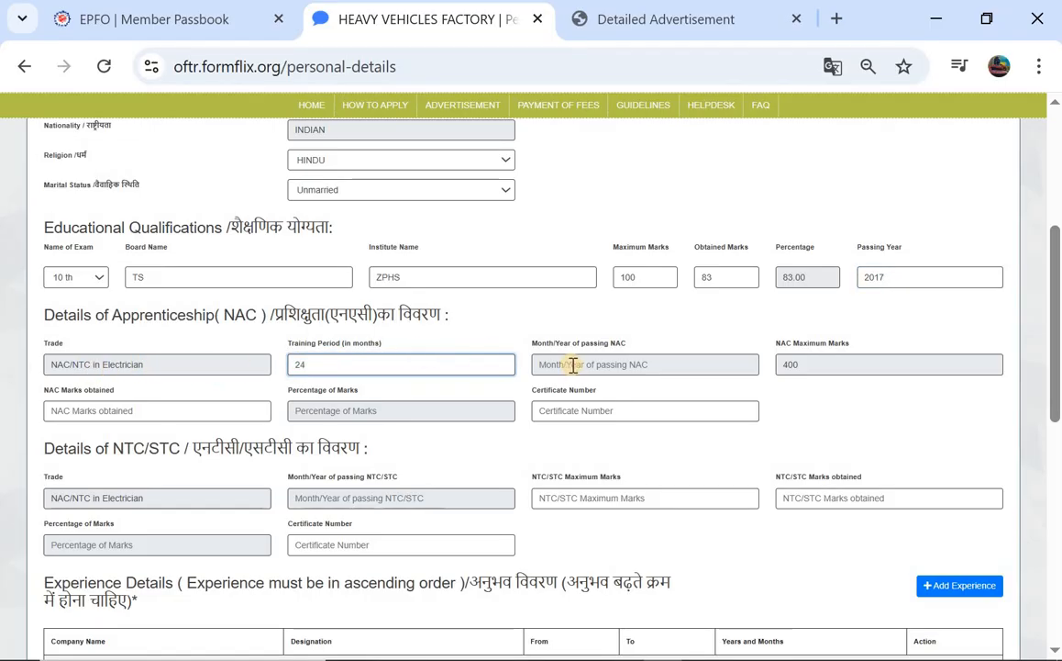
left_click(574, 364)
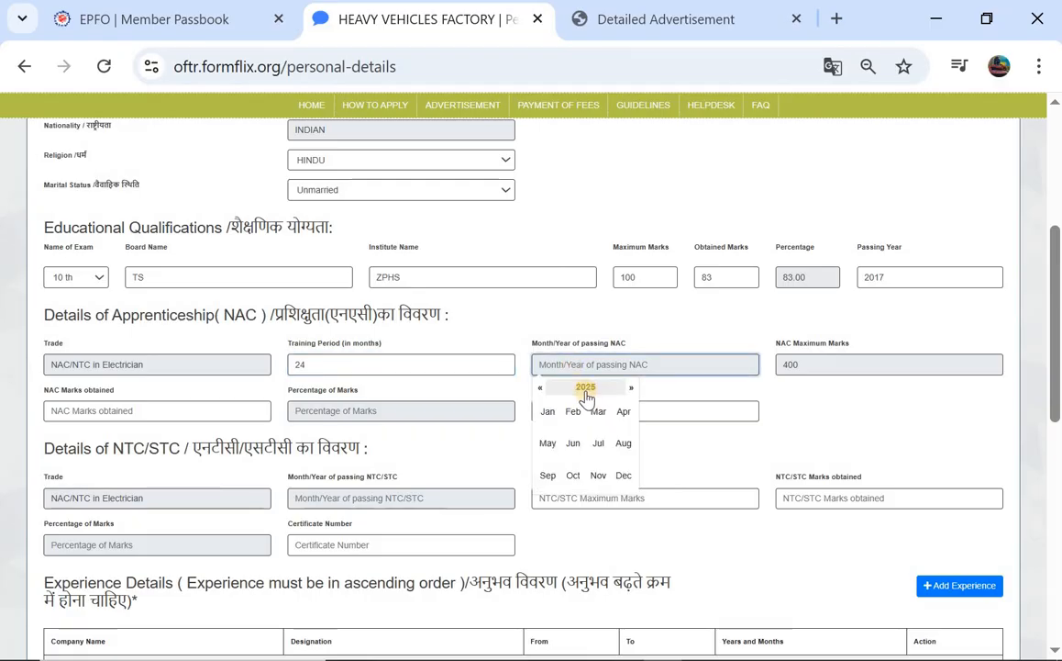
left_click(586, 388)
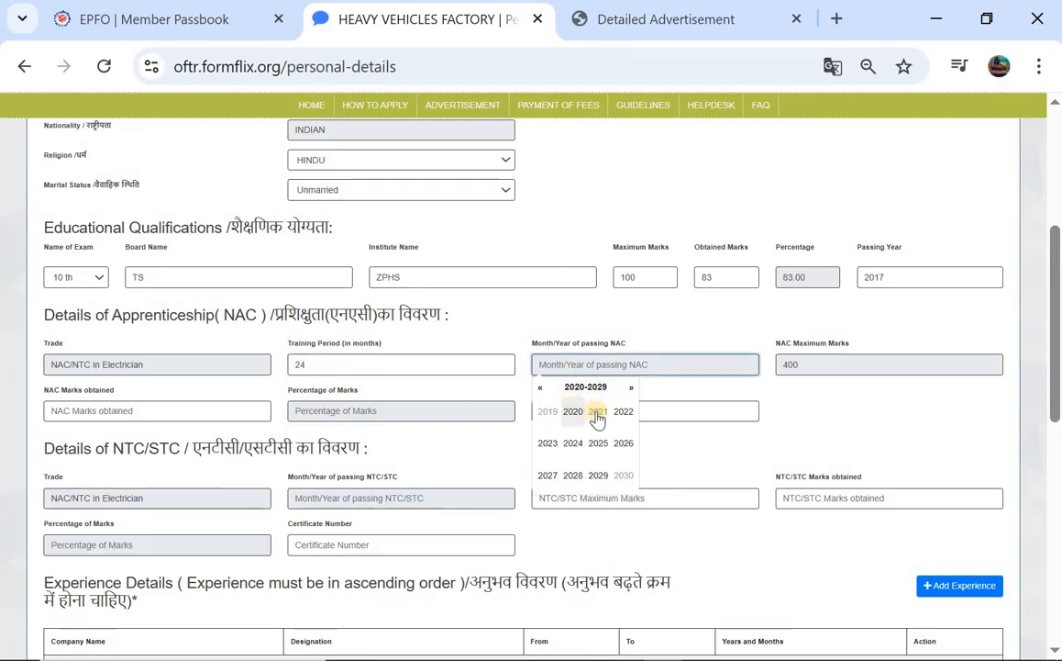
left_click(556, 417)
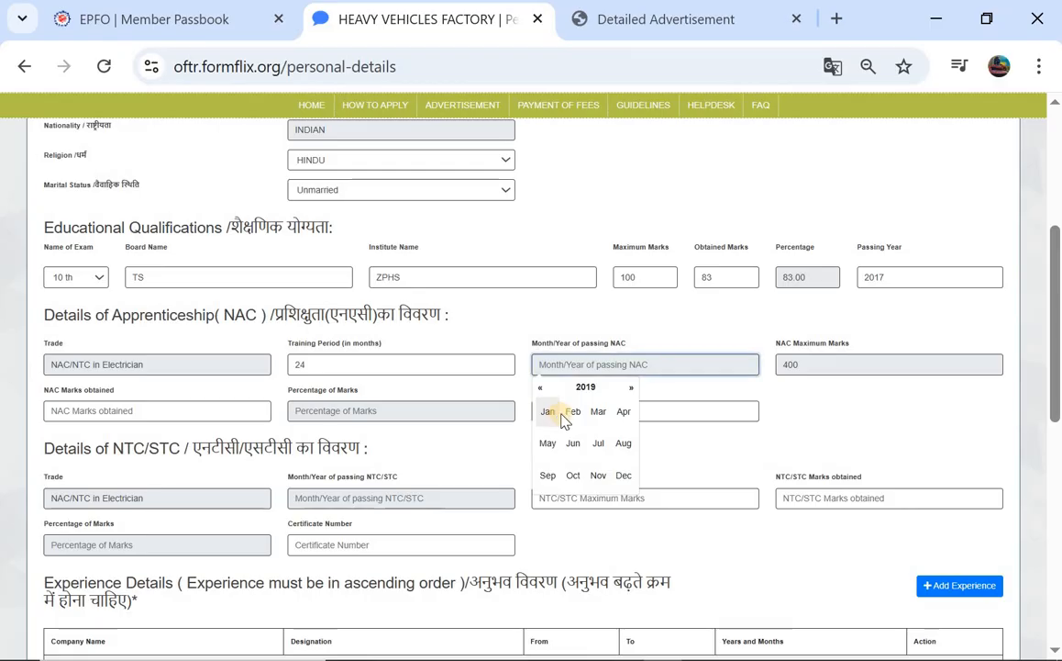
left_click(549, 443)
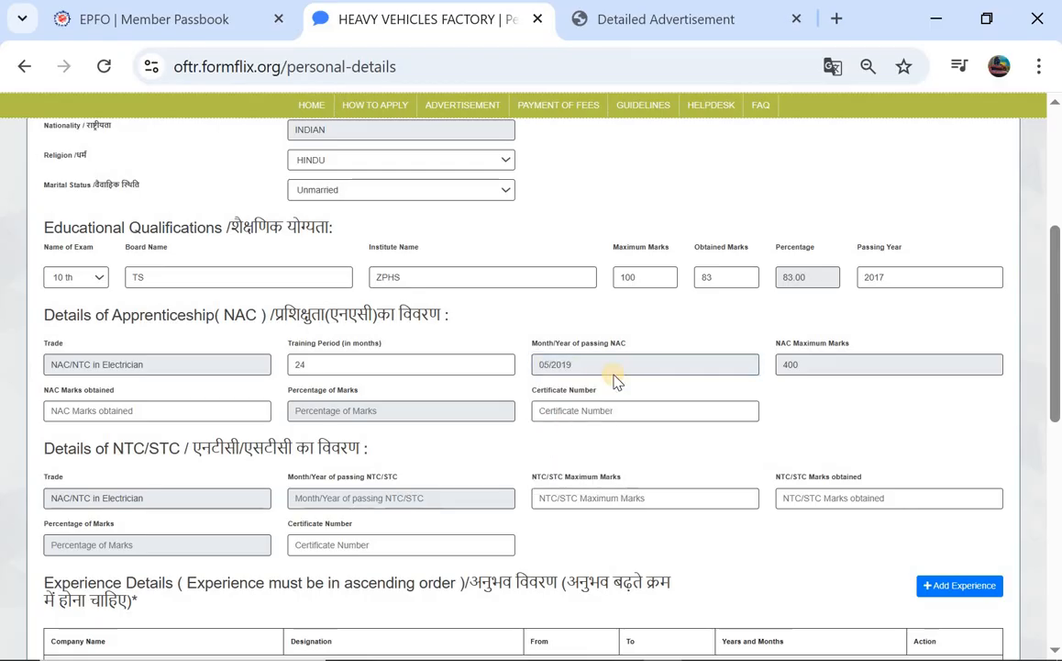
left_click(811, 381)
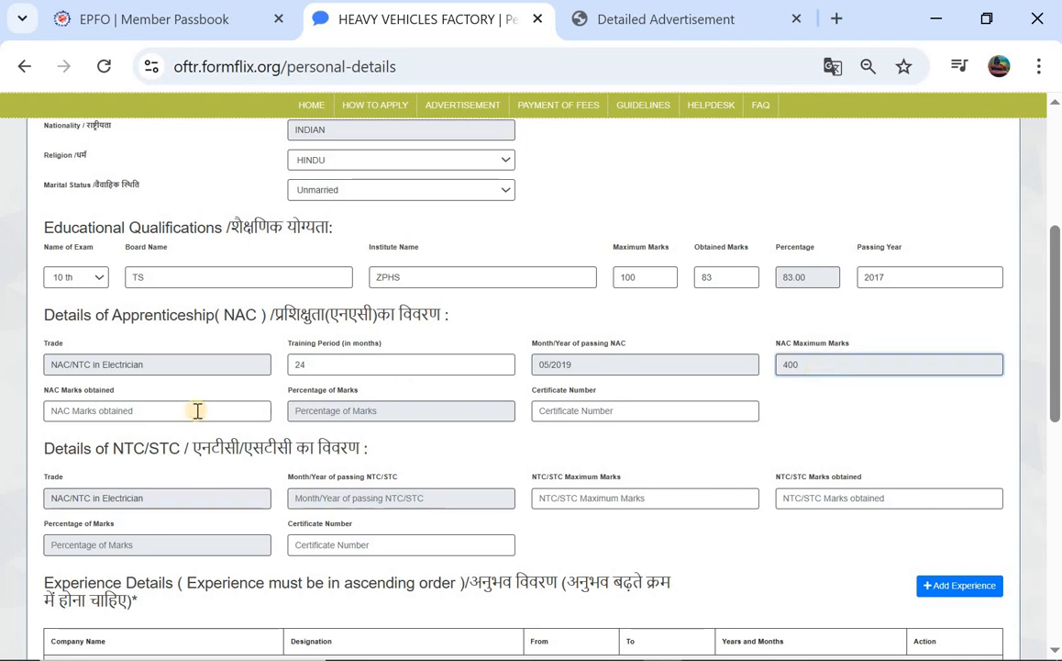
Enter 324 NAC marks obtained (81.00%) and the apprenticeship certificate number
left_click(158, 414)
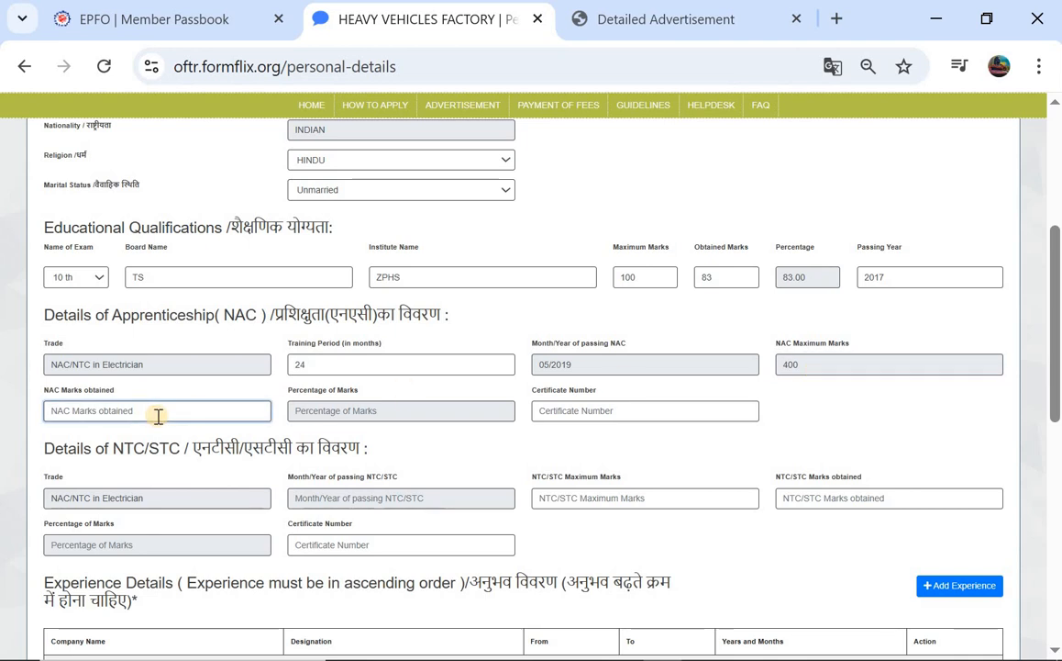
type("3")
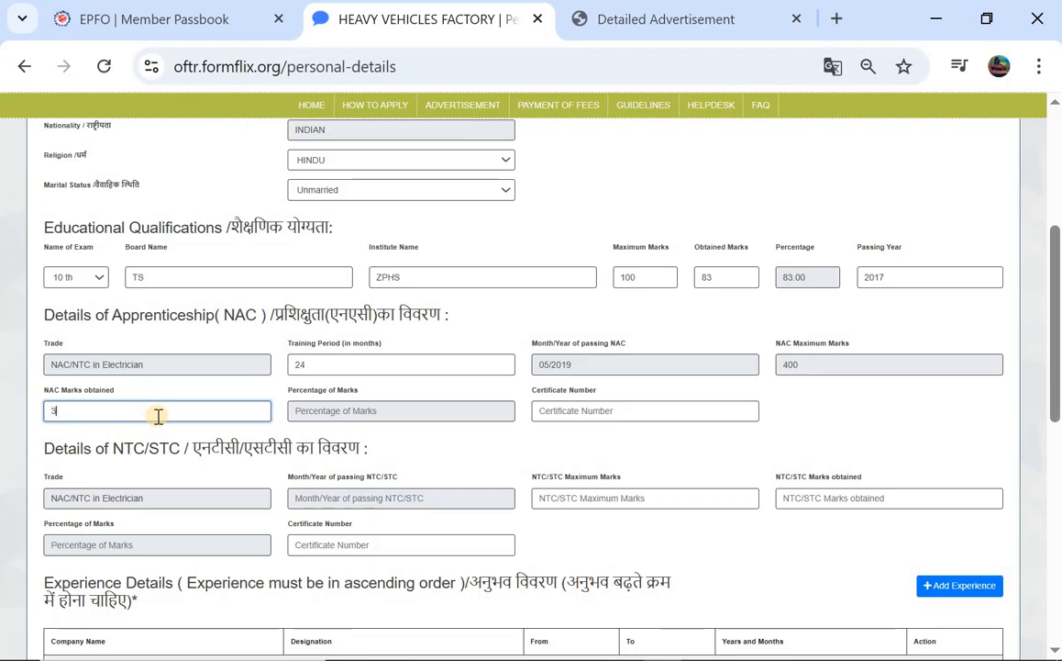
type("24")
scroll(158, 415, "down", 1)
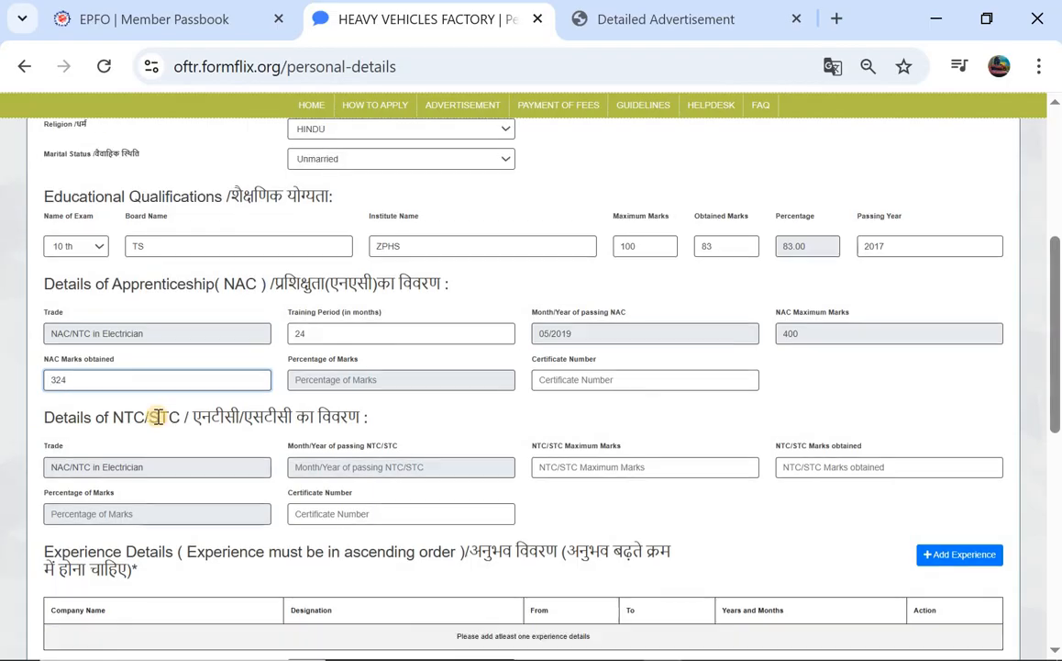
left_click(347, 376)
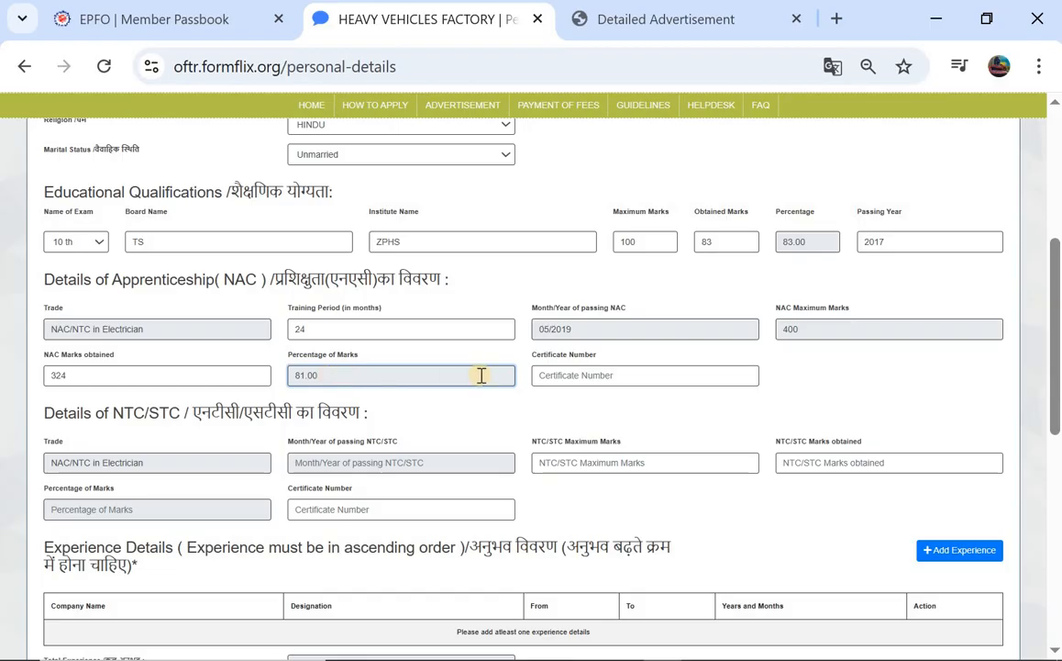
left_click(554, 374)
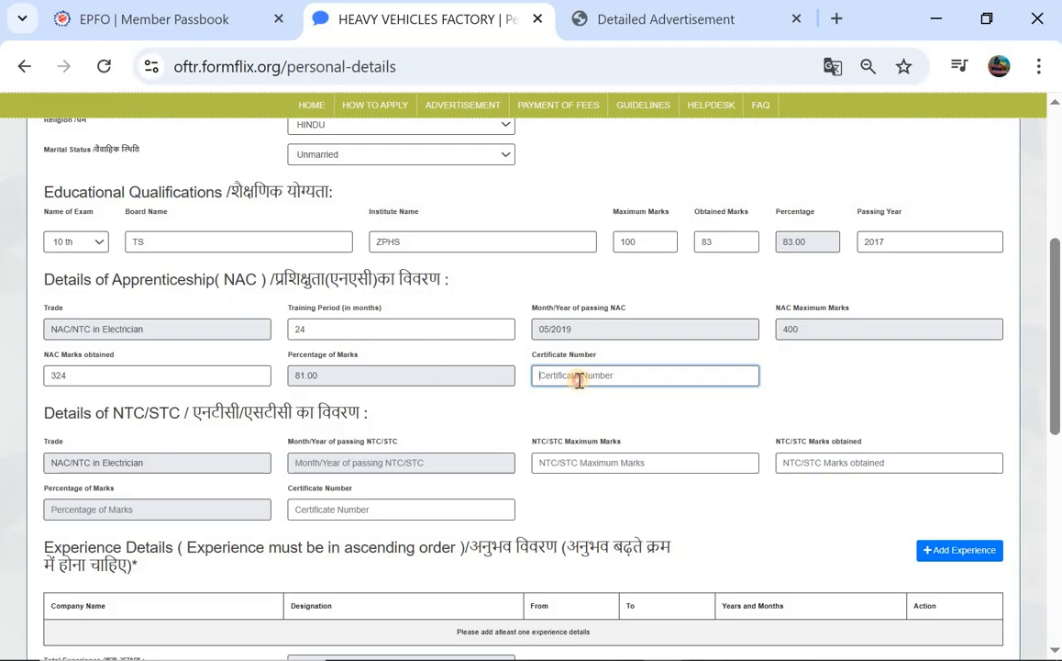
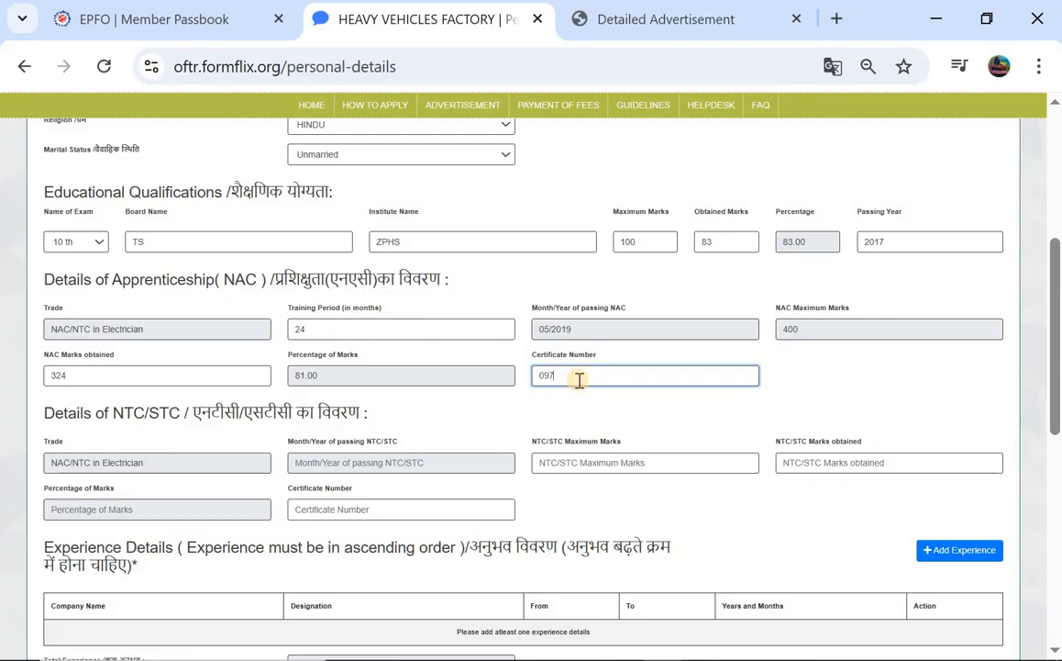
scroll(174, 406, "down", 1)
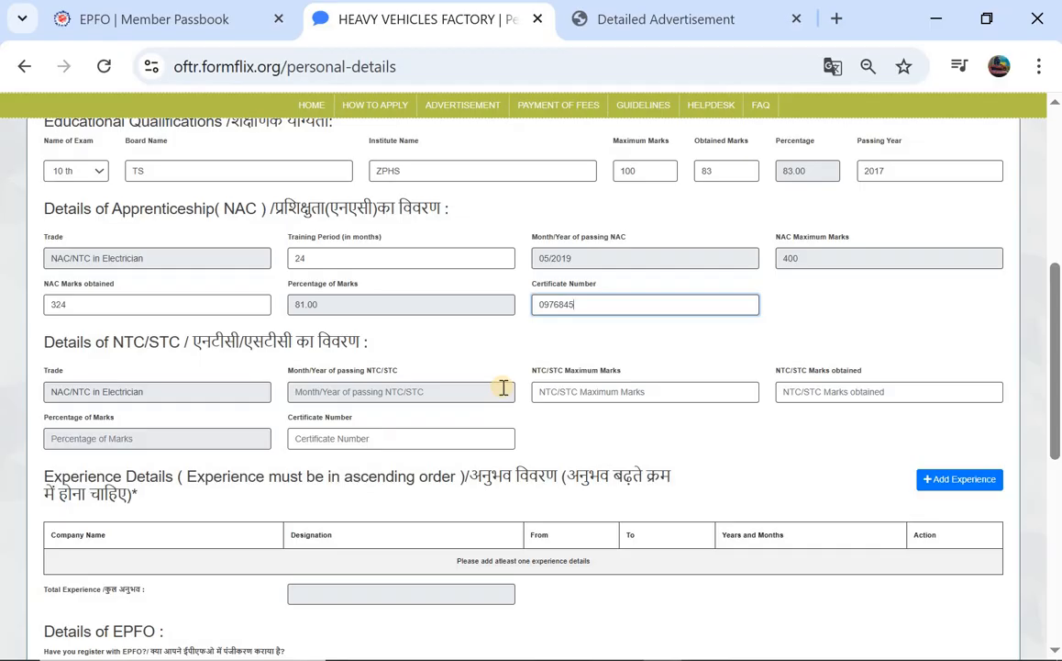
scroll(459, 385, "down", 1)
scroll(328, 406, "down", 1)
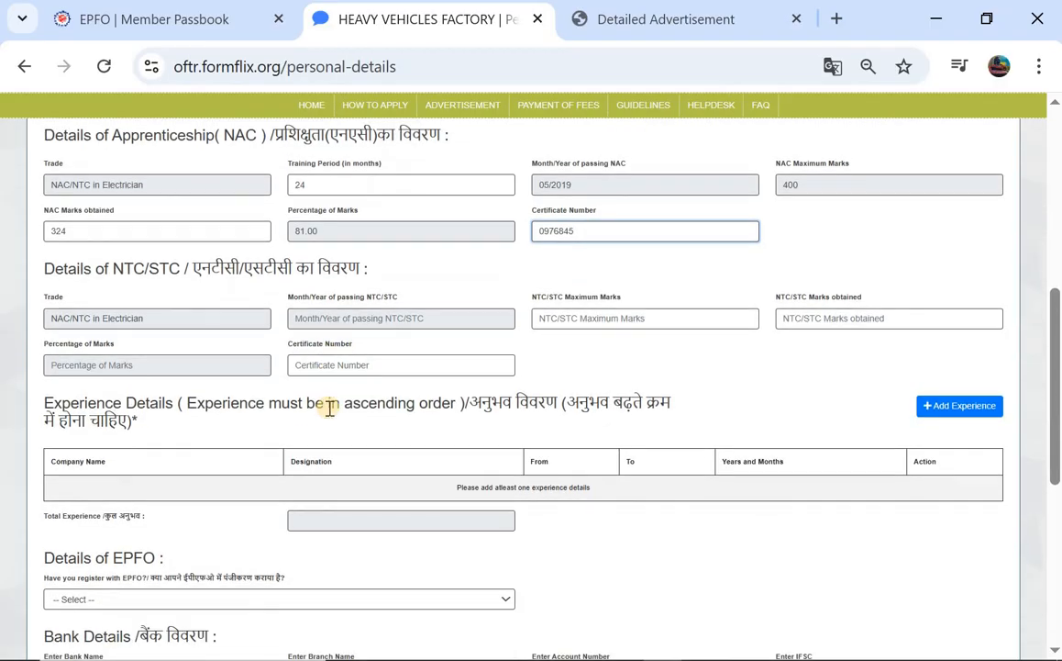
scroll(585, 331, "down", 3)
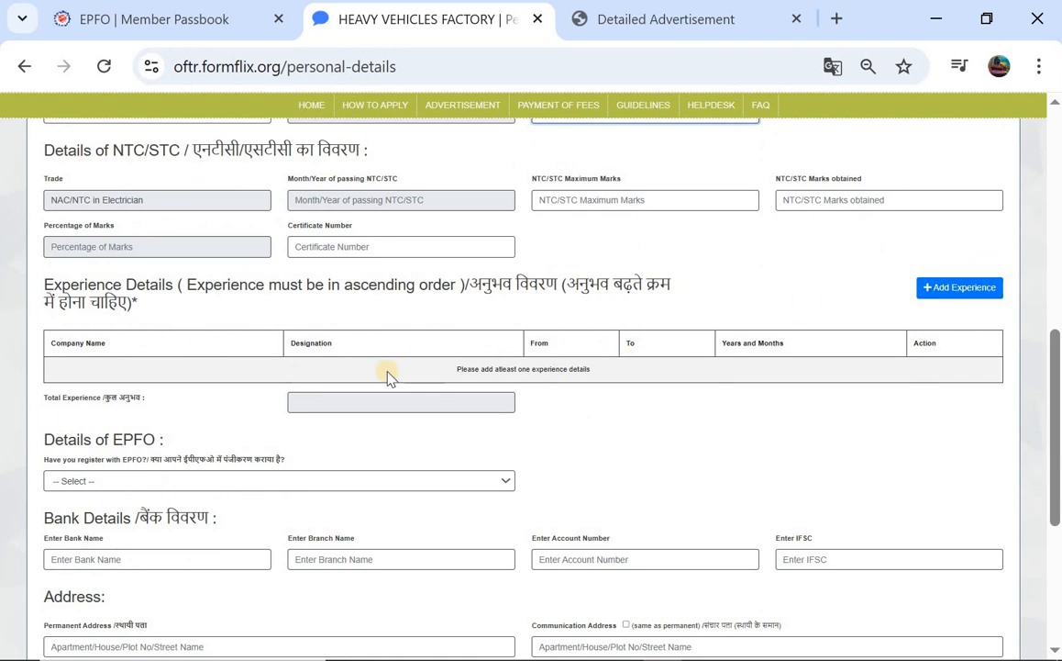
scroll(312, 292, "down", 1)
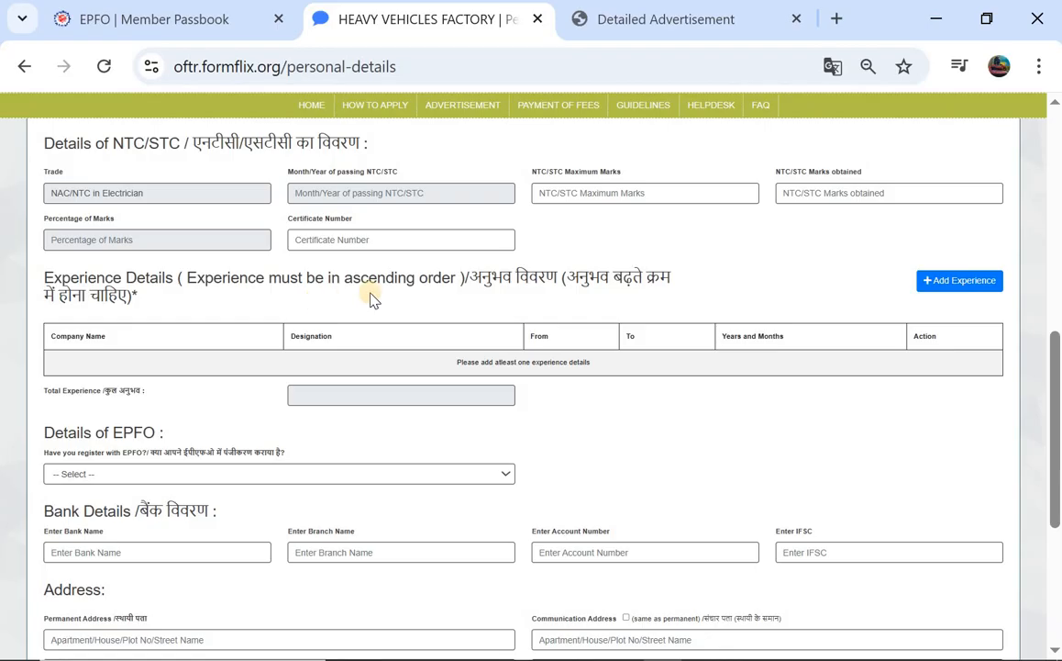
left_click(938, 285)
scroll(408, 387, "down", 2)
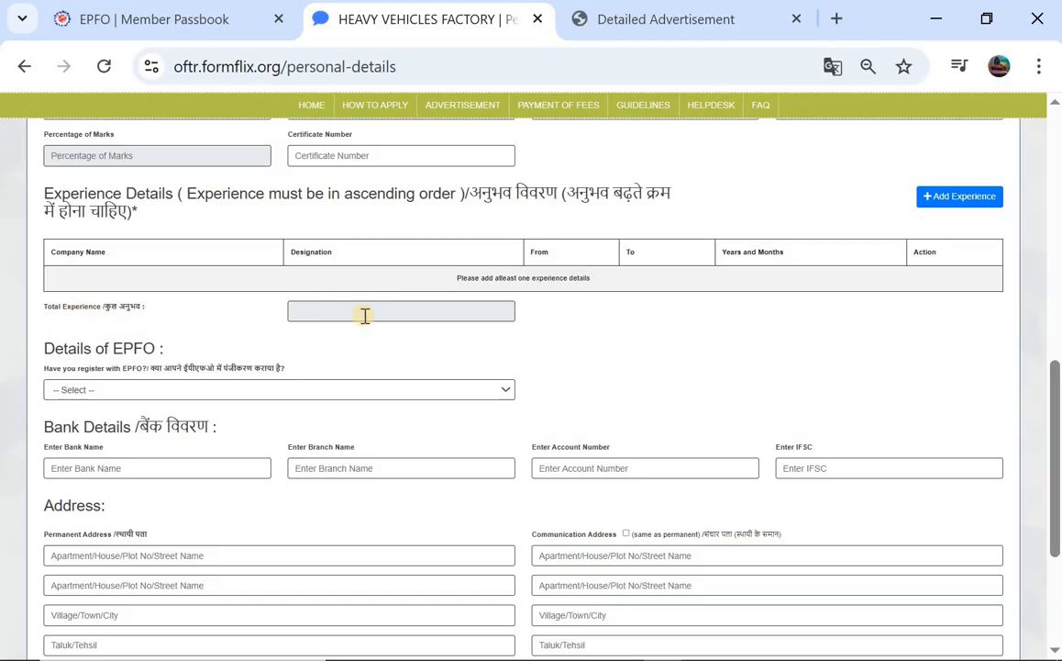
scroll(366, 315, "down", 2)
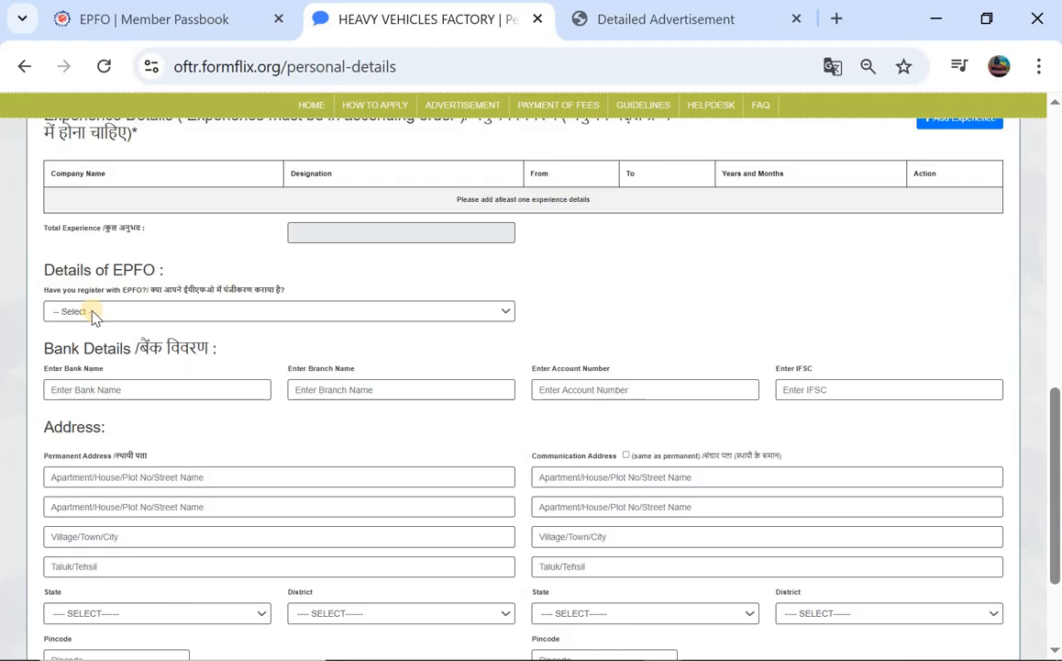
Set the EPFO registration answer to NO, removing the Universal Account Number field
left_click(127, 313)
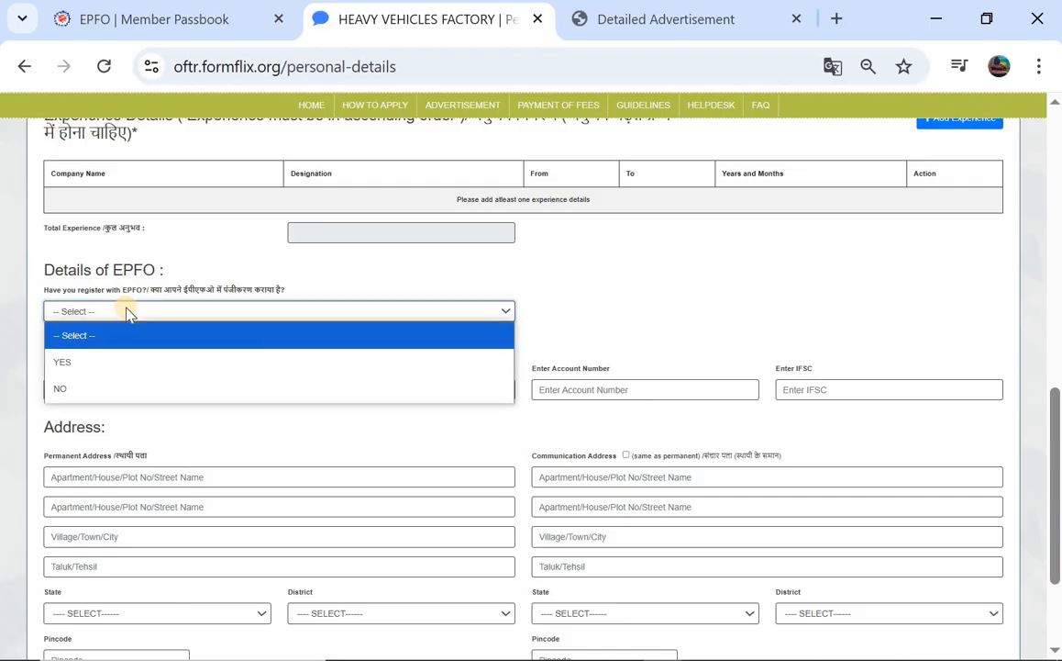
left_click(112, 364)
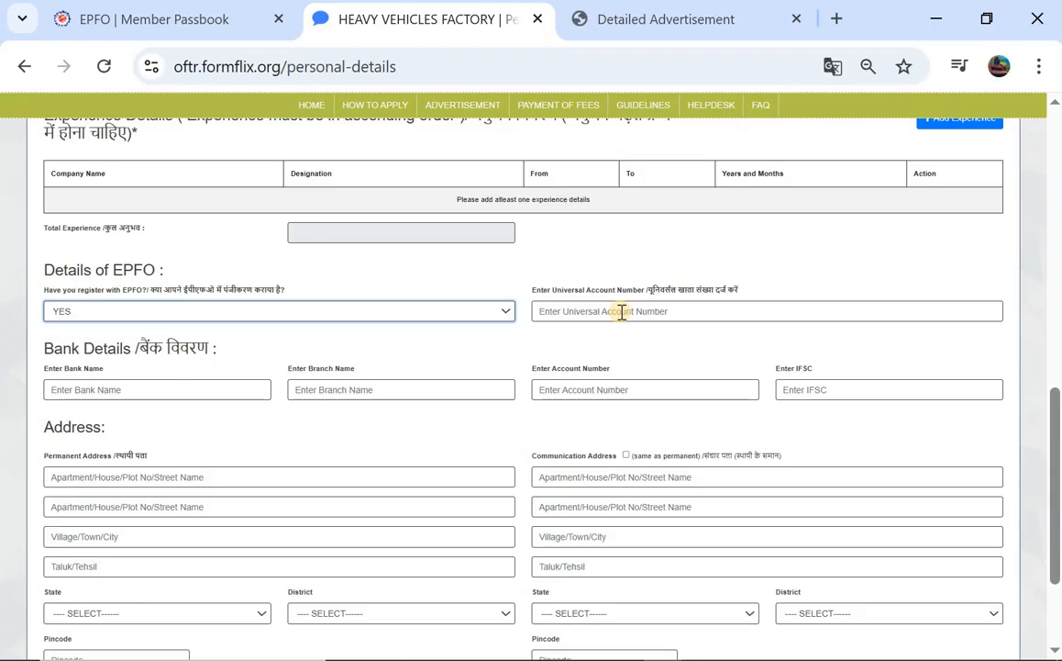
left_click(326, 312)
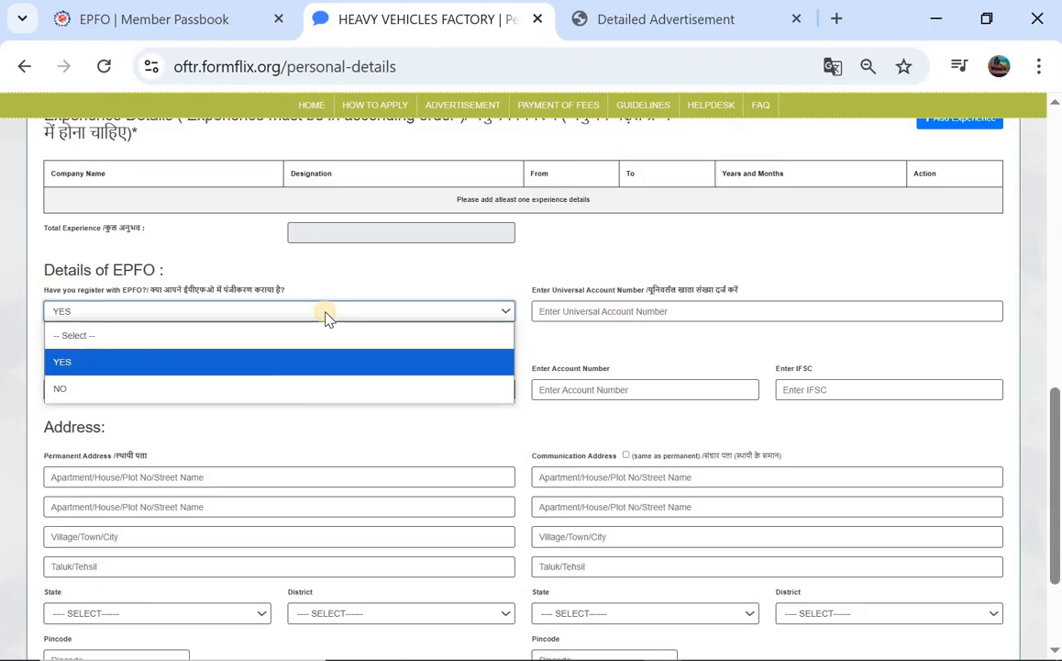
left_click(181, 384)
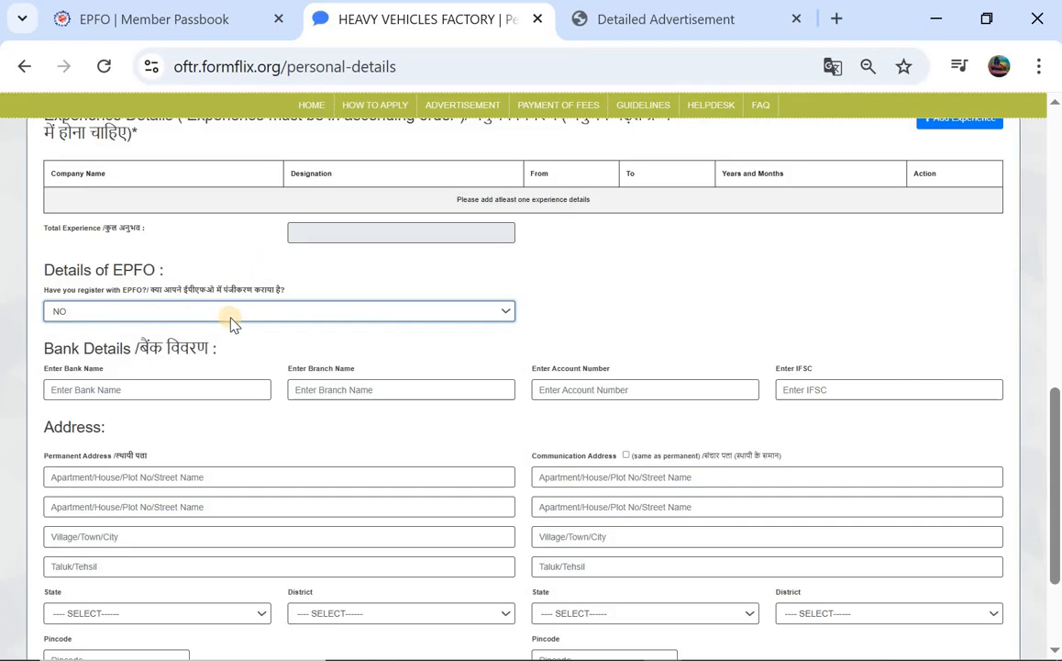
scroll(229, 320, "down", 1)
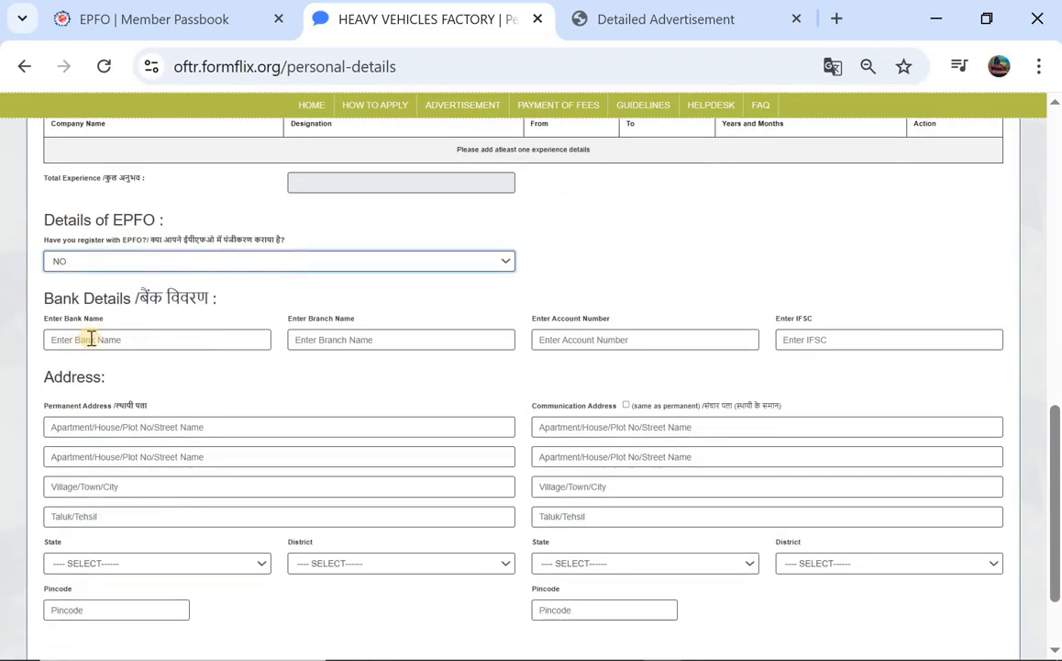
Fill in the bank name, branch name, account number and first permanent address line
left_click(129, 341)
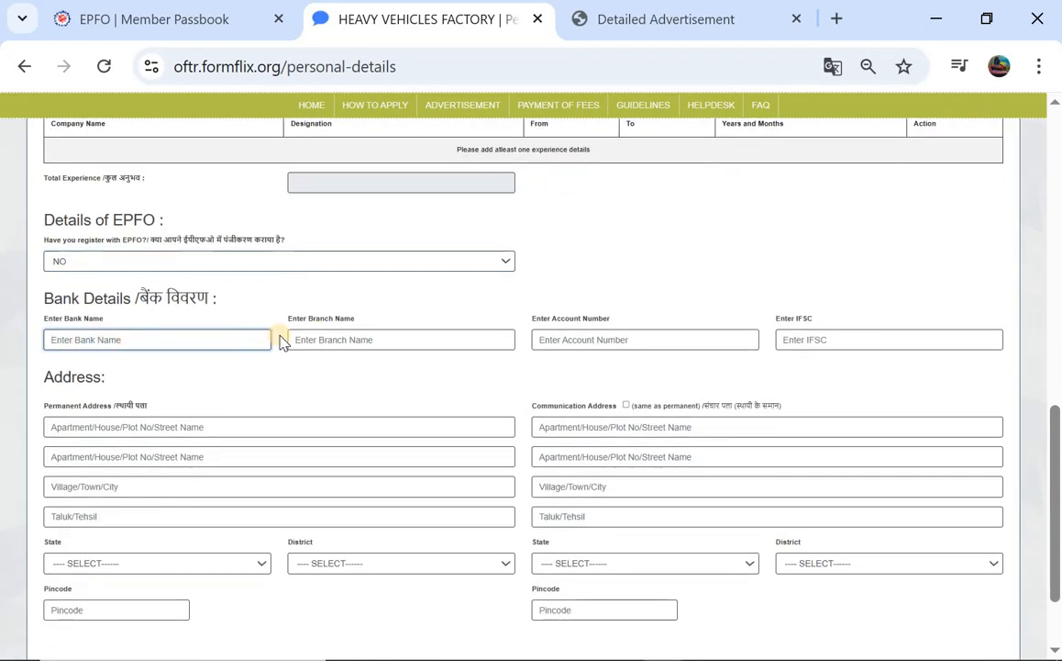
left_click(404, 337)
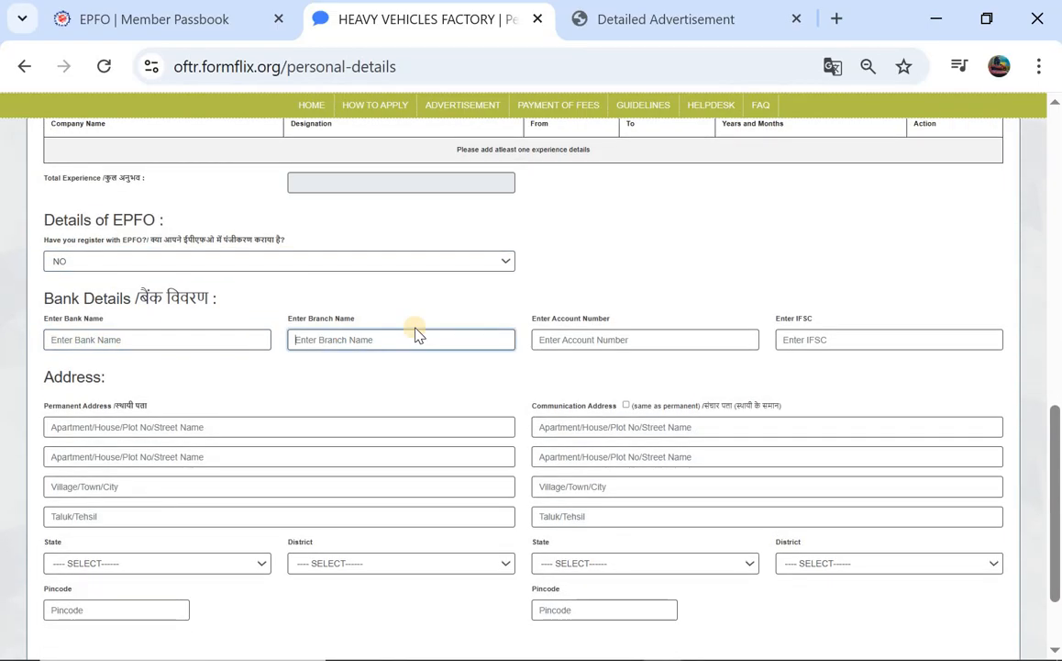
left_click(599, 338)
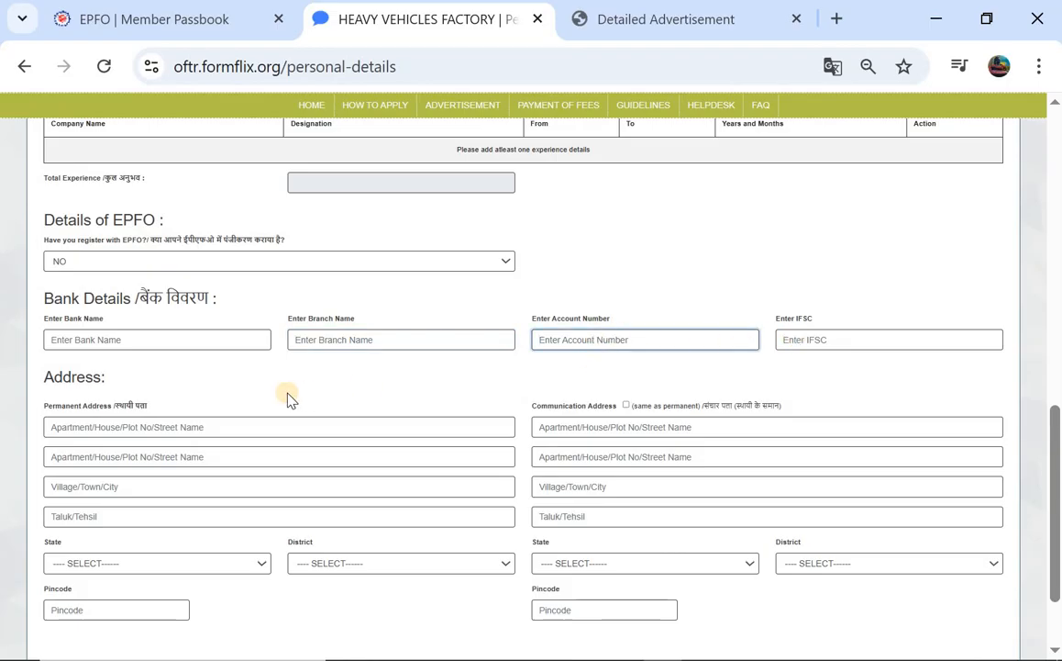
scroll(287, 397, "down", 2)
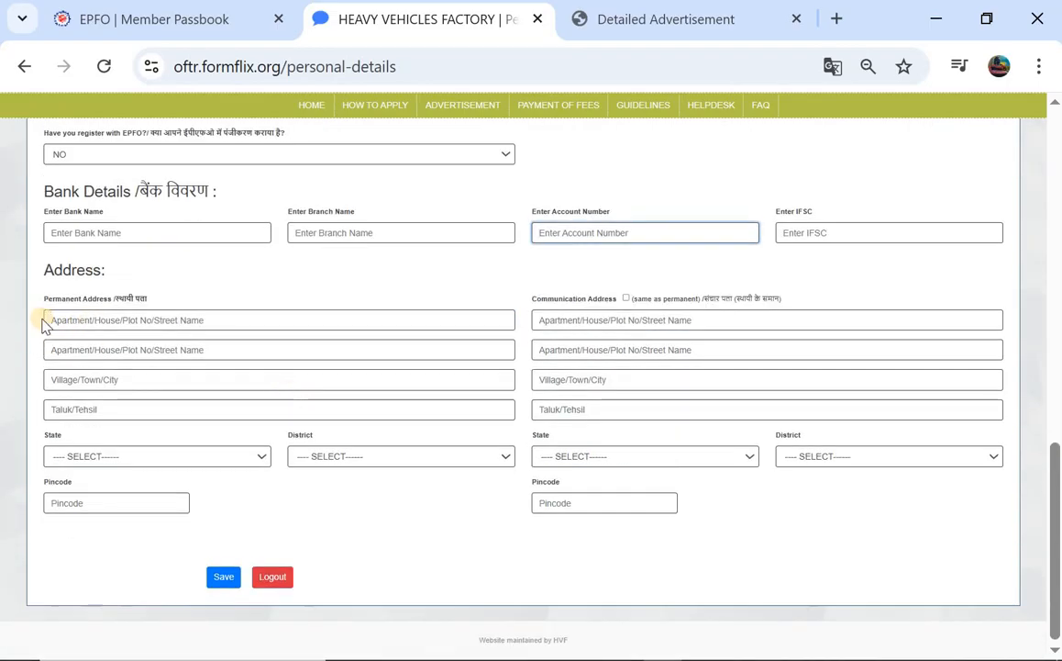
left_click(112, 318)
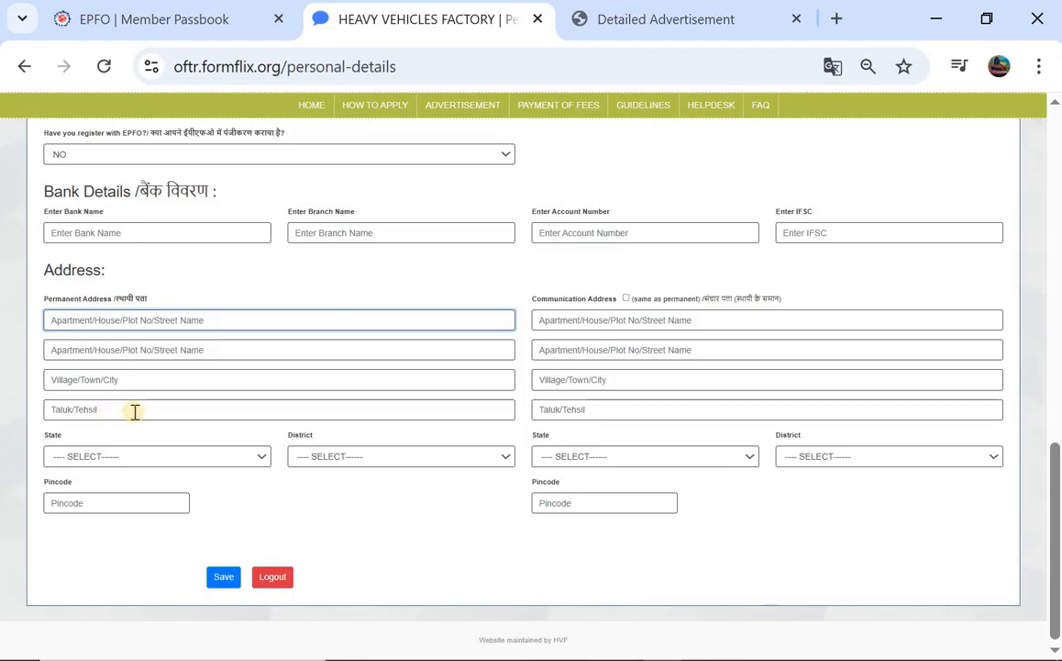
Choose TELANGANA state and MAHABUBABAD district, and enter the permanent address pincode
left_click(101, 456)
scroll(147, 312, "down", 5)
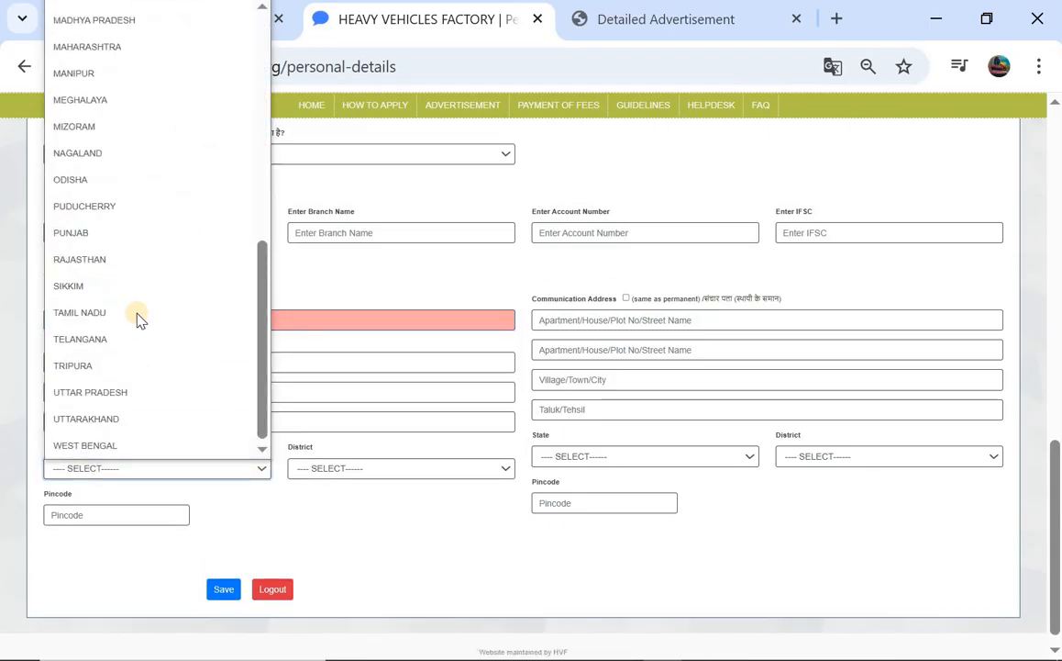
left_click(113, 336)
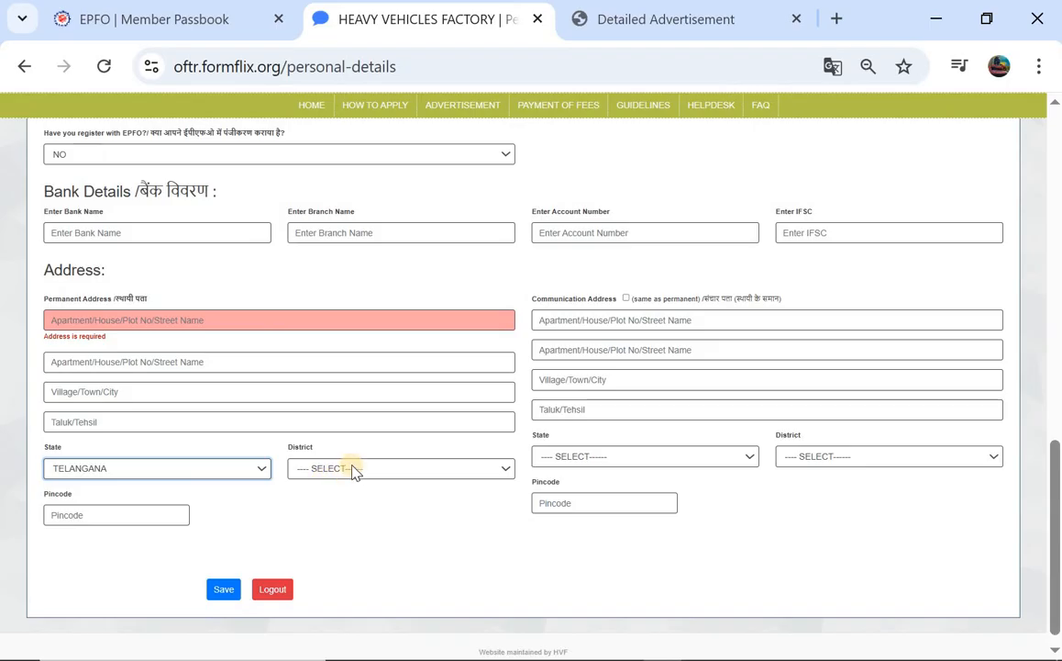
left_click(350, 469)
scroll(425, 246, "down", 1)
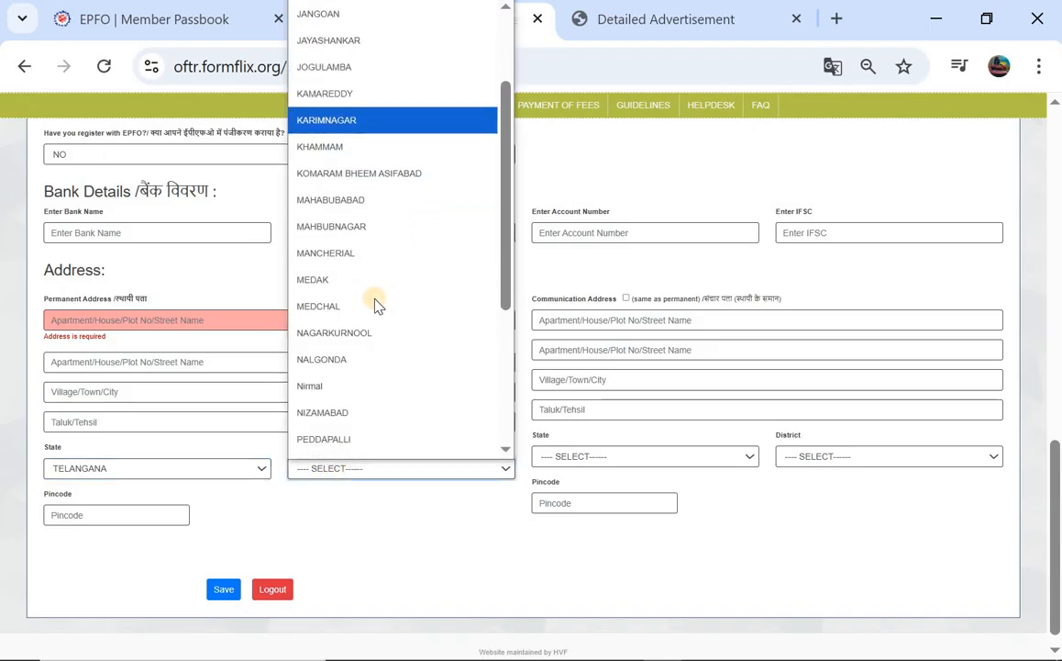
left_click(408, 199)
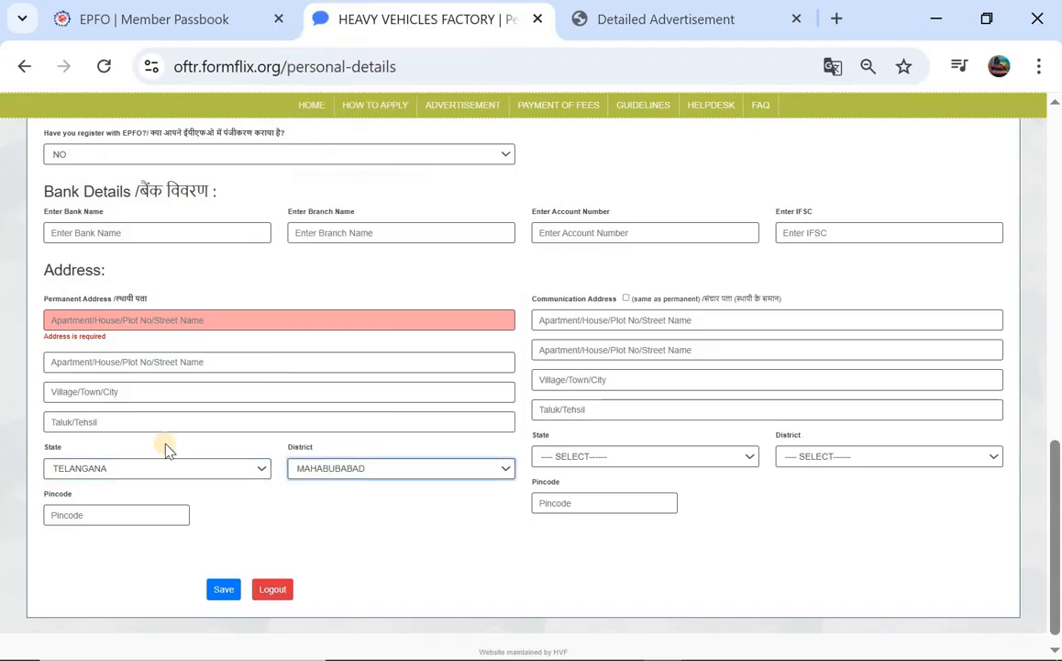
left_click(105, 514)
type("50610")
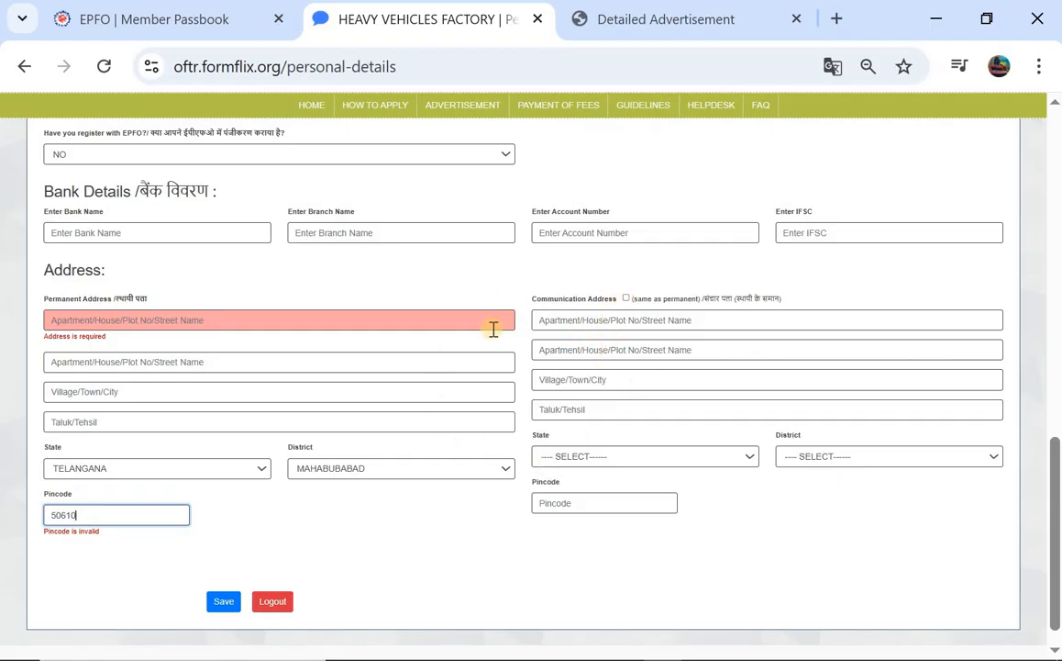
scroll(268, 503, "down", 1)
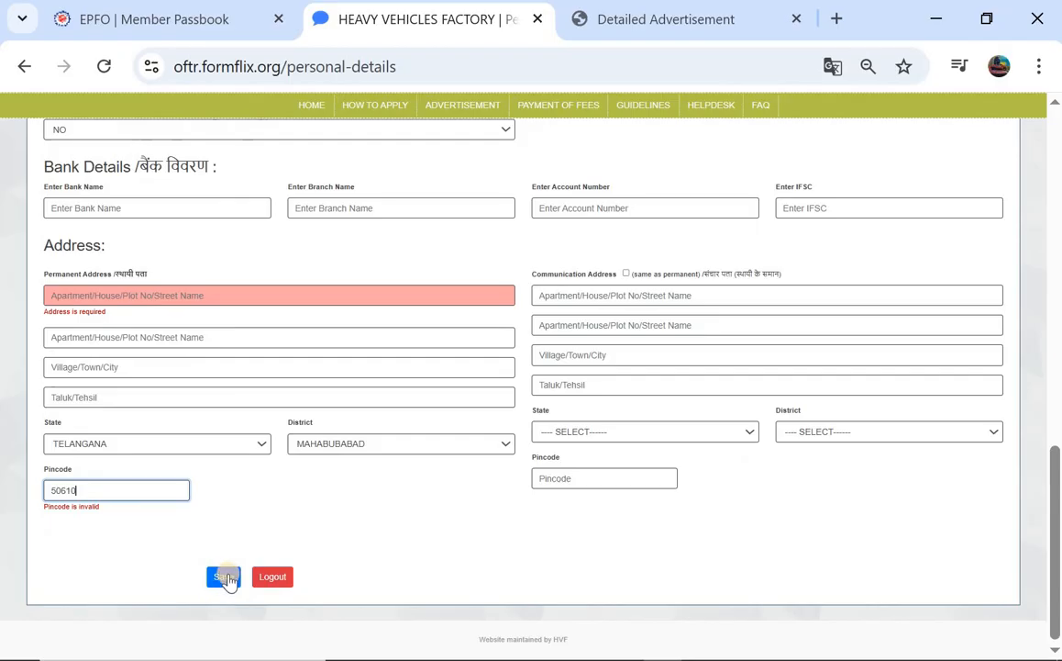
Save the personal details and review the documents upload page
left_click(224, 576)
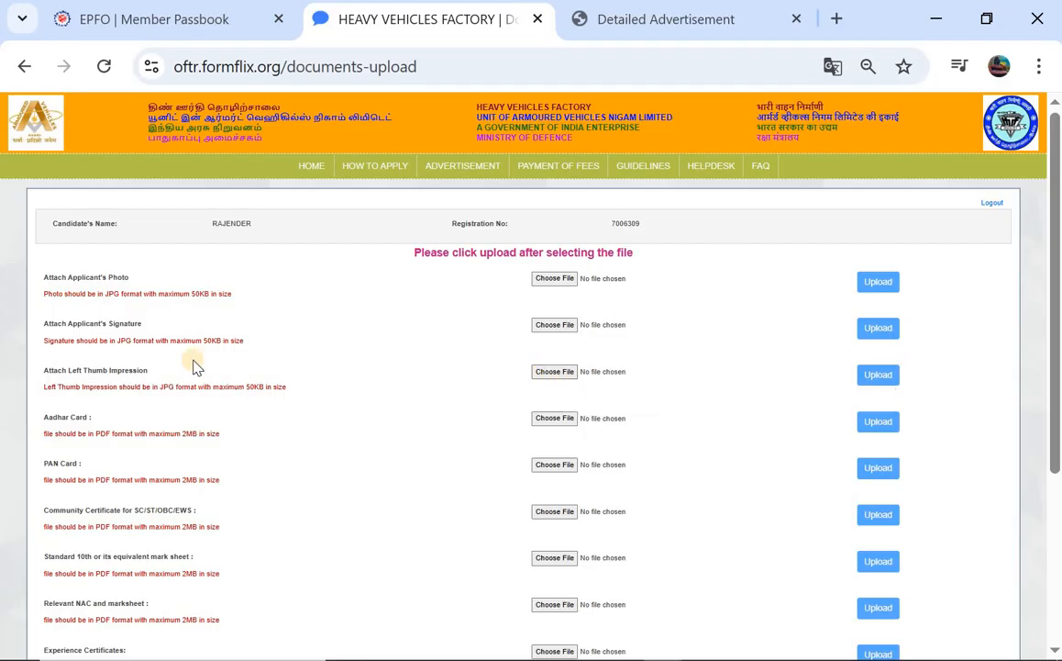
scroll(55, 413, "down", 1)
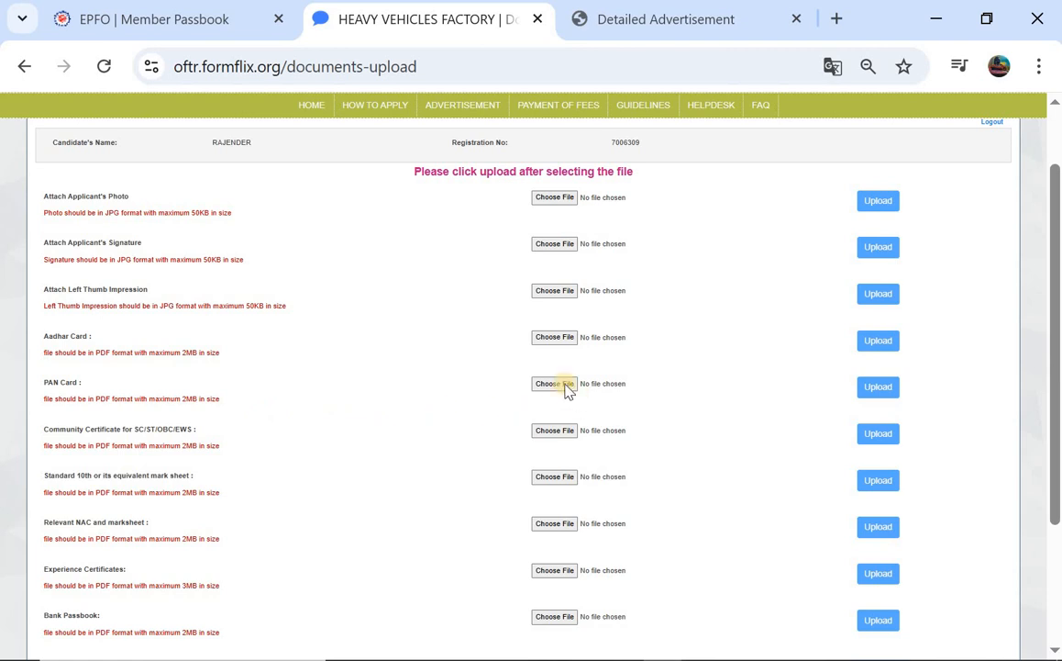
scroll(365, 364, "down", 1)
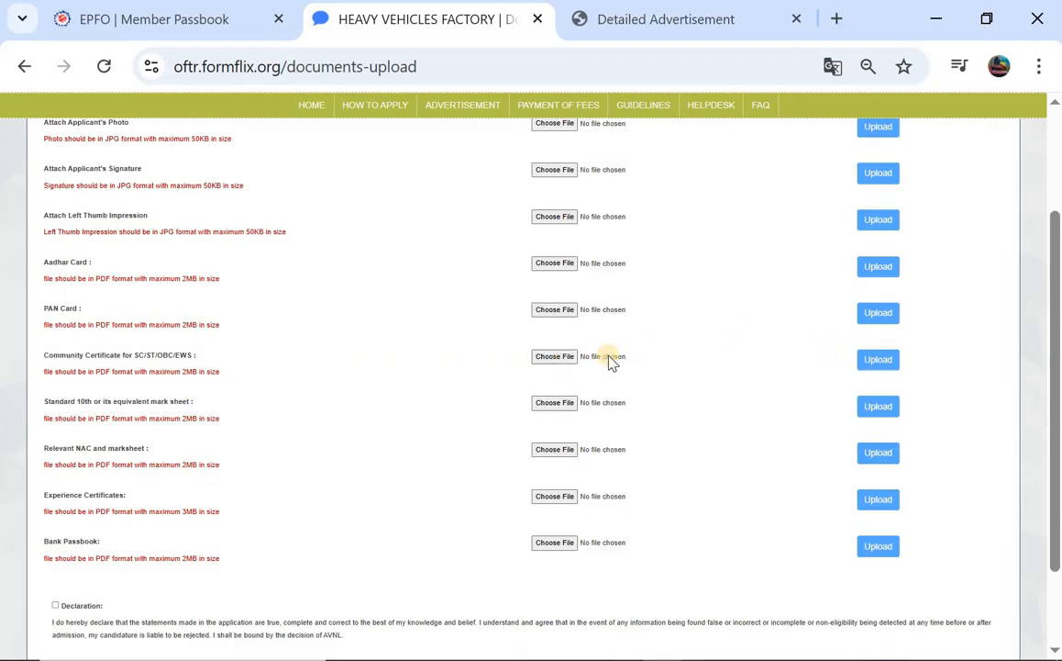
scroll(511, 377, "down", 1)
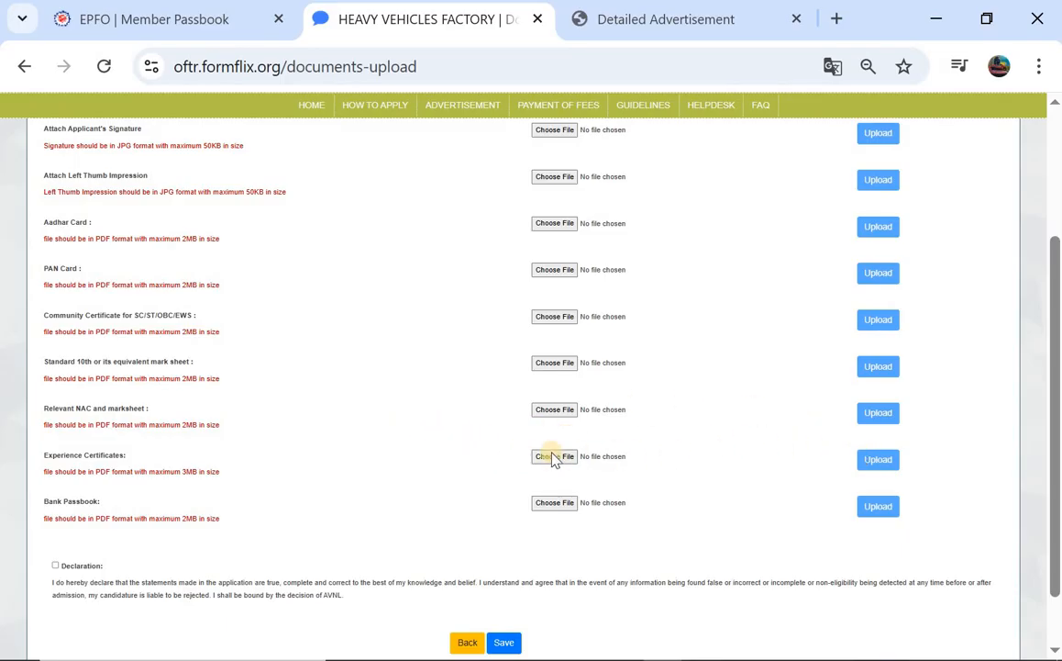
scroll(488, 449, "down", 2)
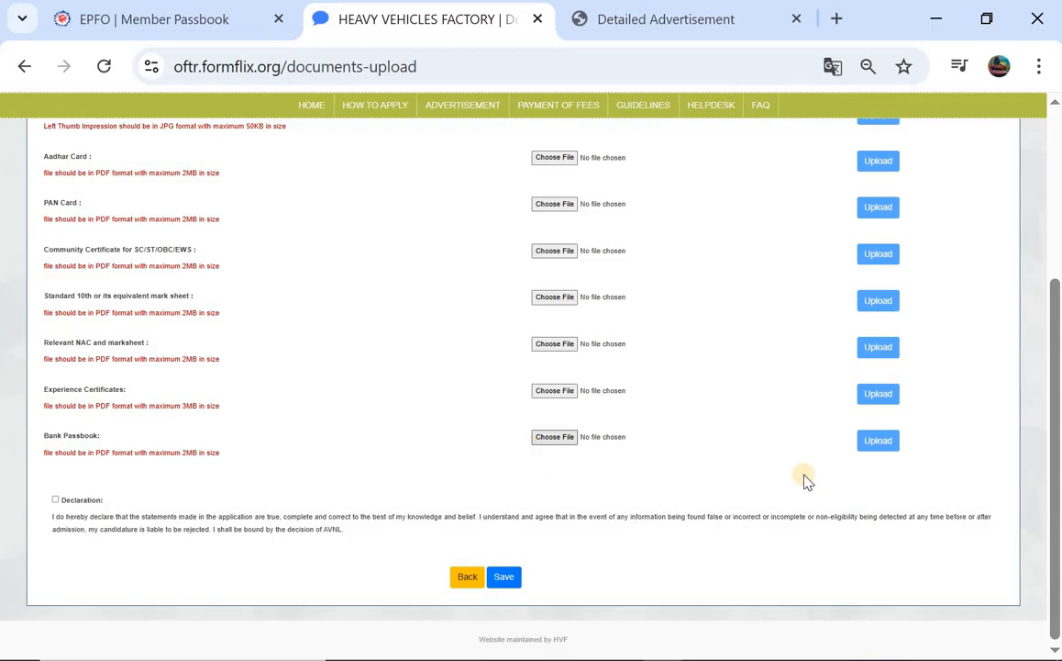
scroll(846, 360, "up", 5)
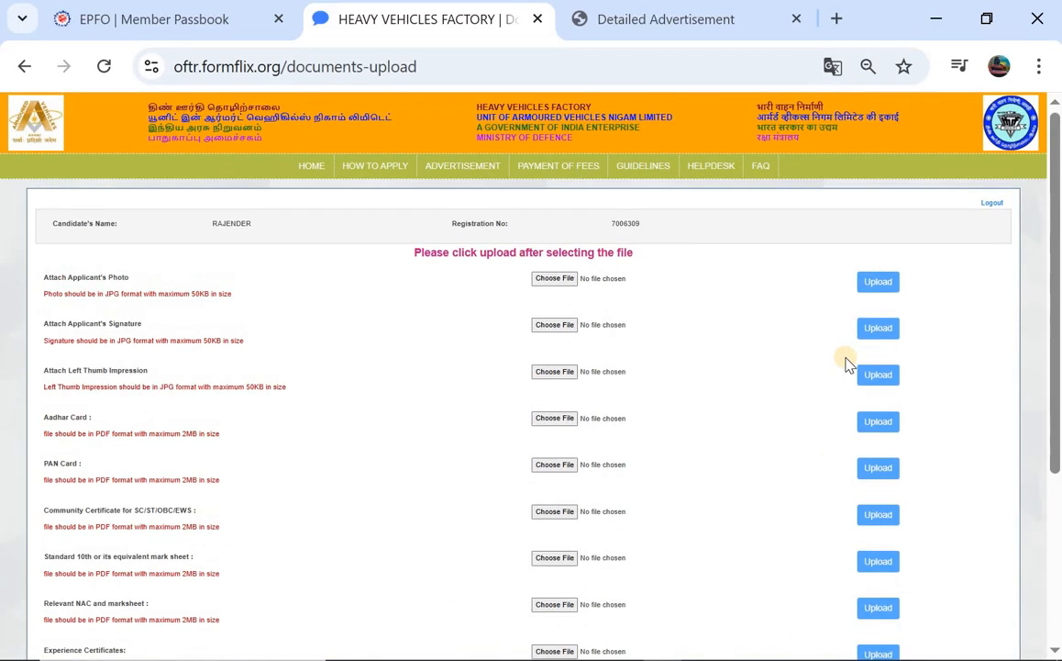
scroll(847, 360, "down", 5)
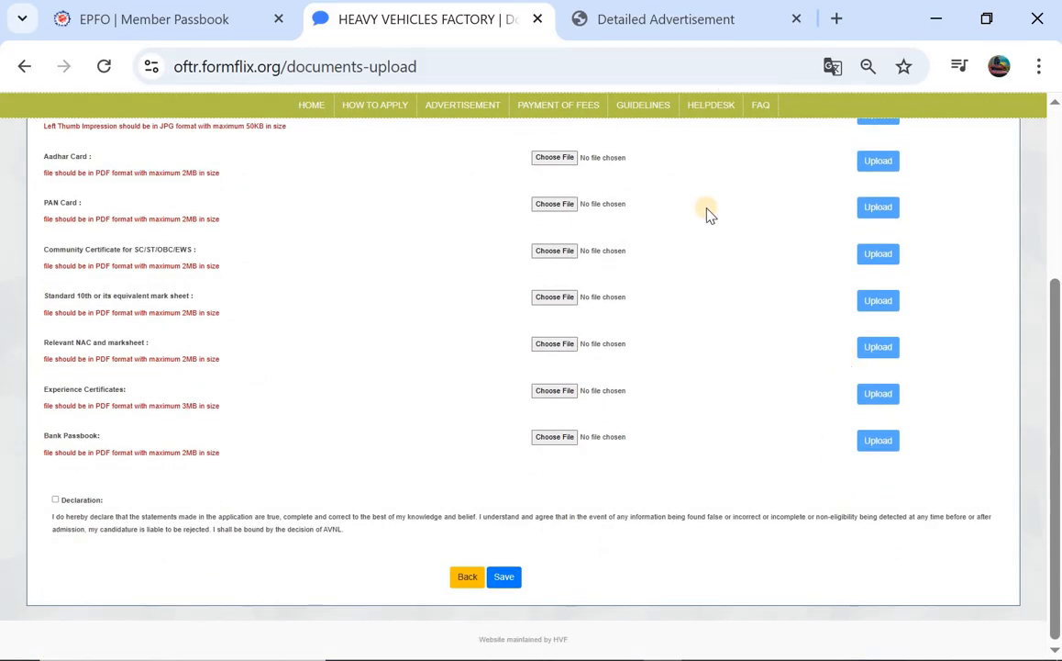
scroll(349, 463, "up", 1)
scroll(95, 537, "down", 1)
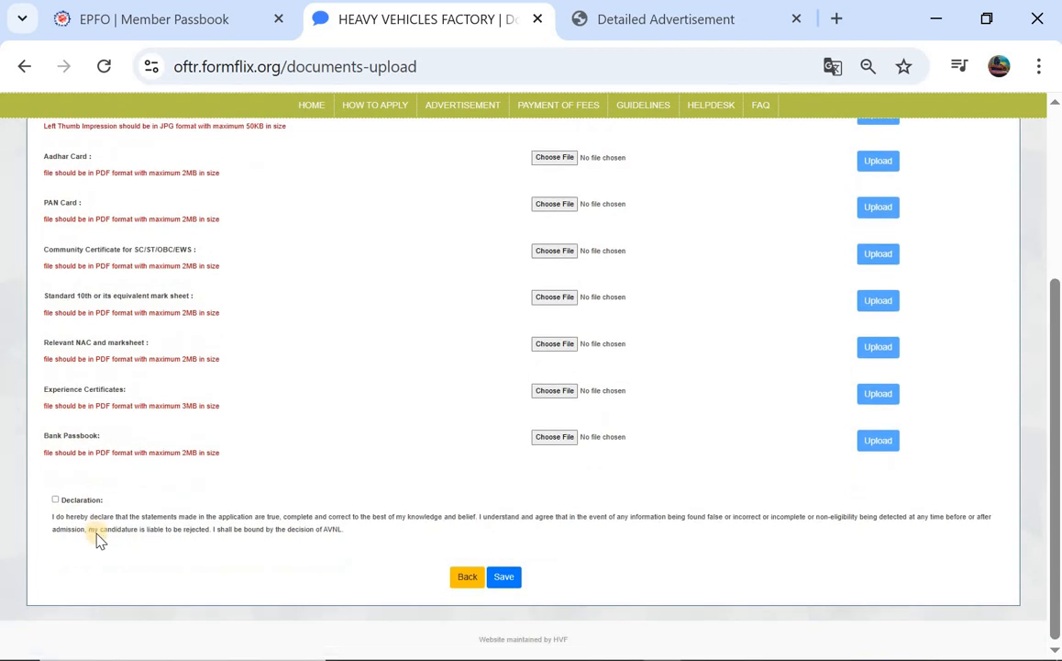
Accept the documents page declaration and save the page
left_click(55, 500)
left_click(506, 580)
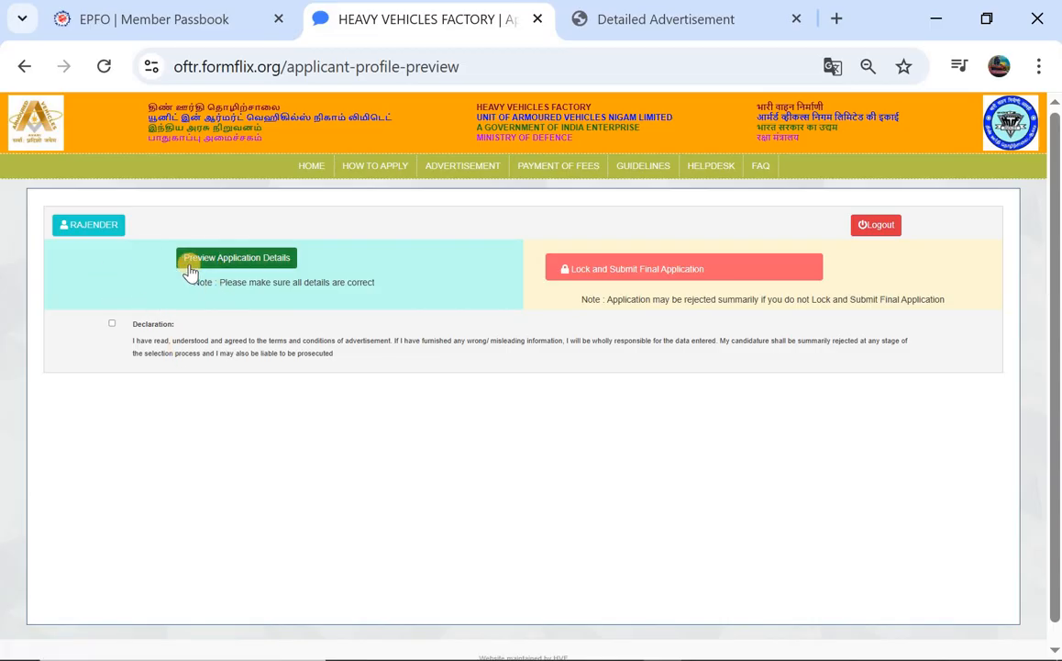
Accept the terms declaration and lock and submit the final application
left_click(111, 325)
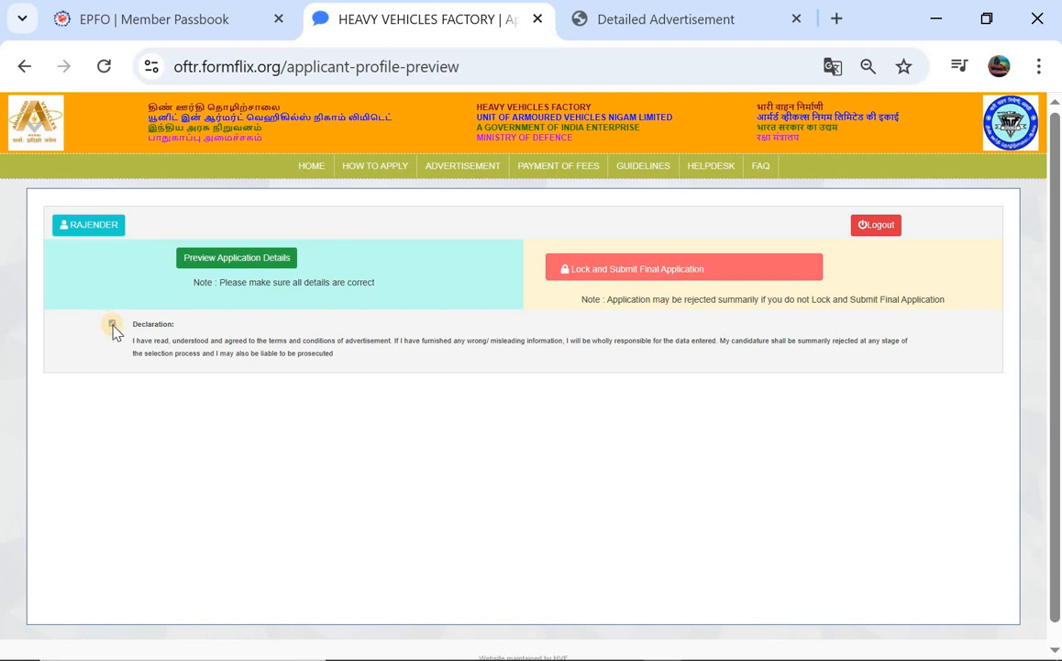
left_click(612, 273)
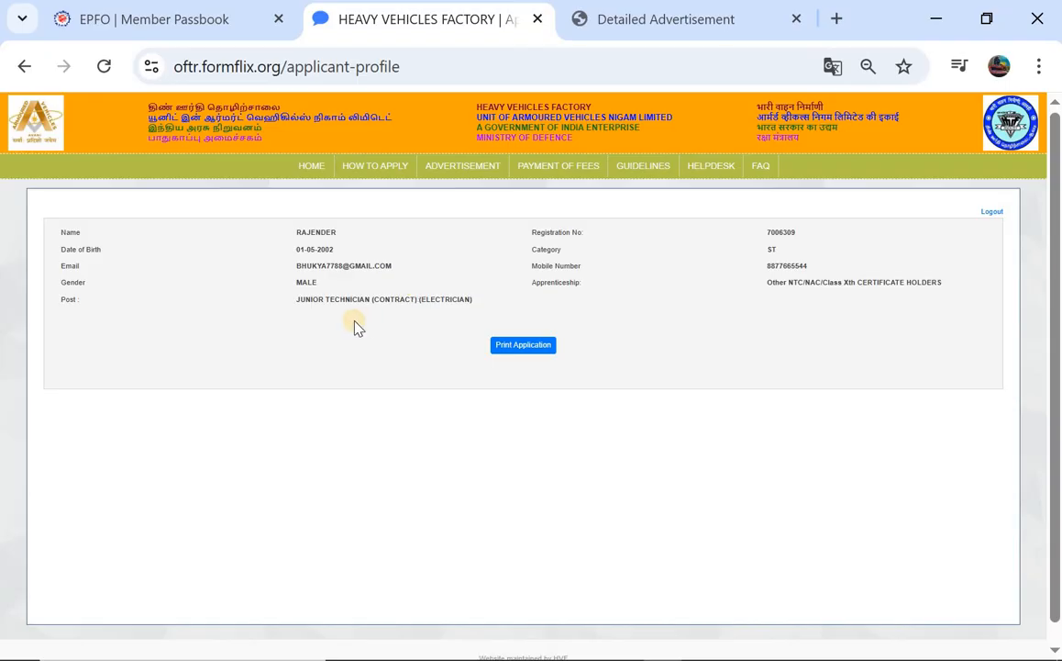
Show the Detailed Advertisement PDF at page 1 of 22, the Junior Technicians engagement notice
left_click(620, 11)
scroll(321, 413, "up", 10)
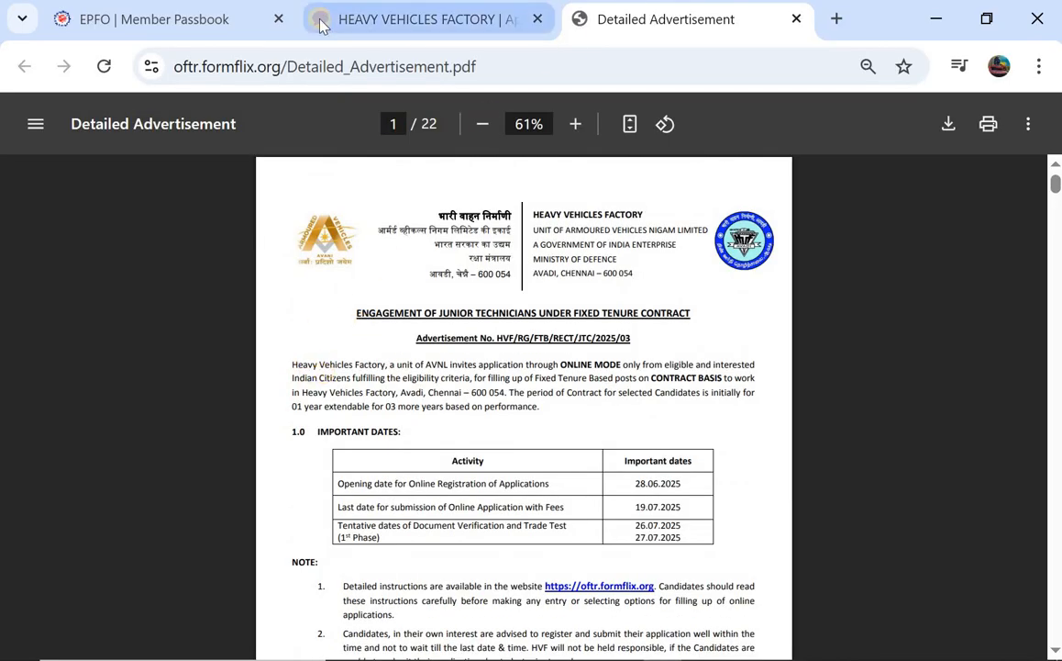
left_click(389, 18)
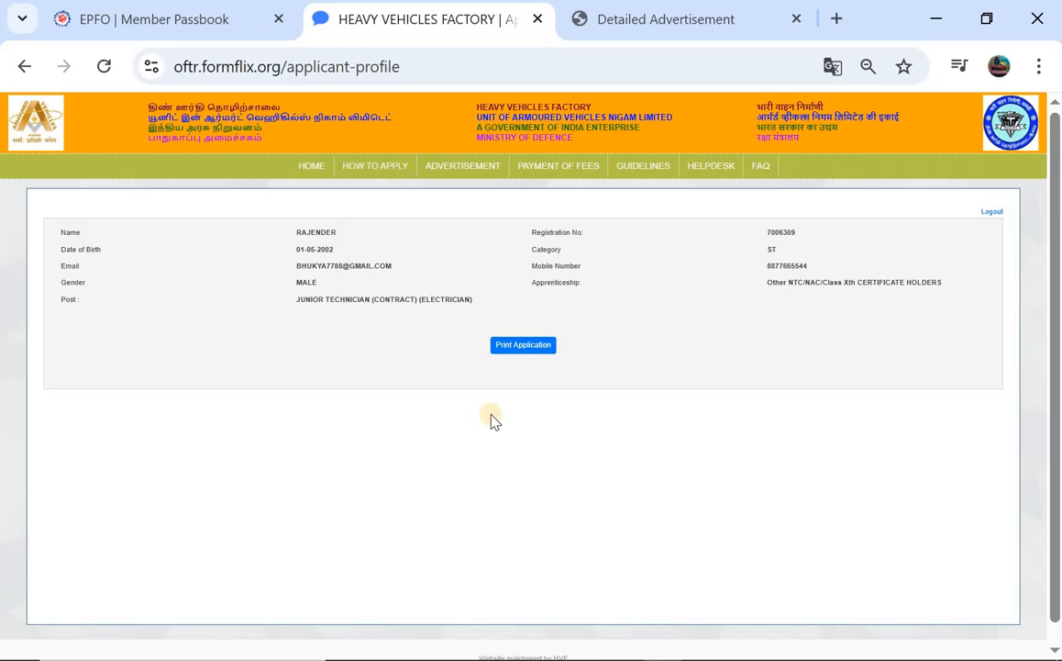
left_click(645, 14)
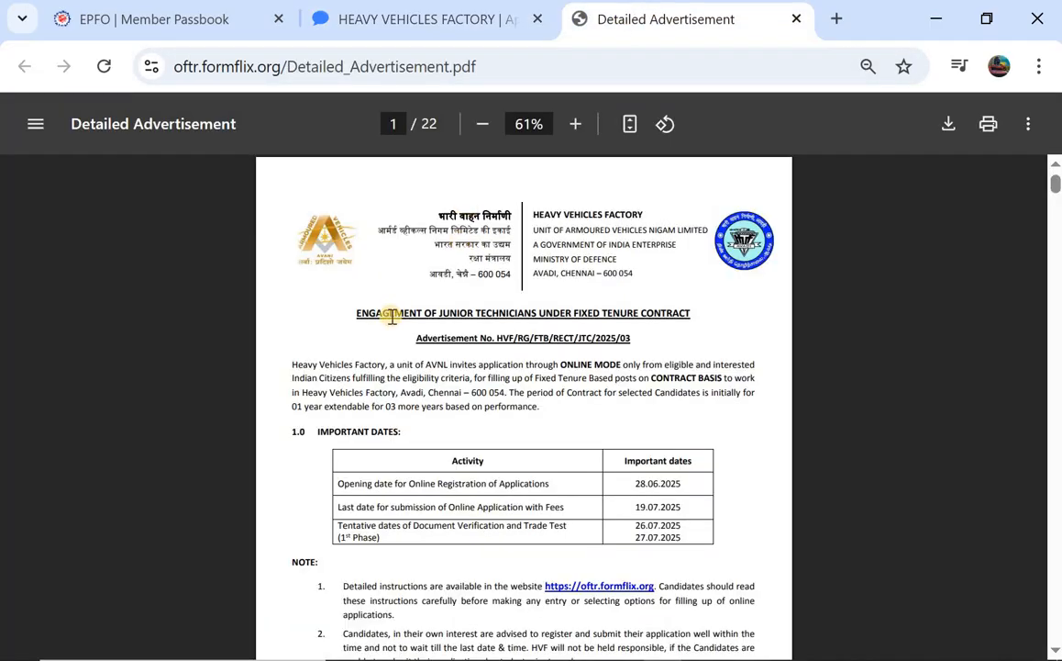